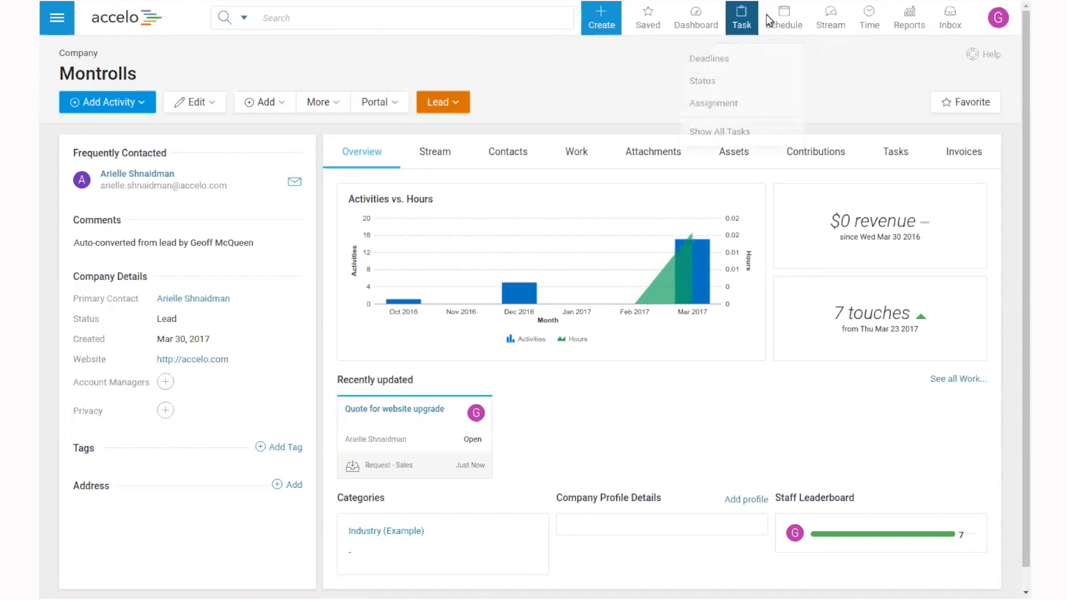
Open the list of requests and read Montrolls' "Quote for website upgrade" request.
click(56, 19)
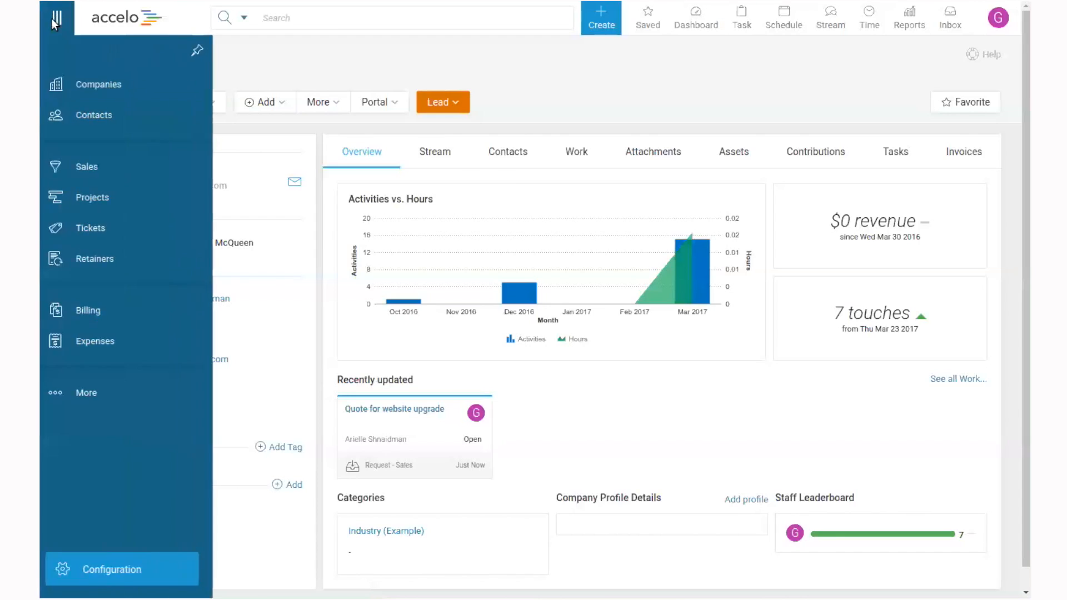
click(88, 395)
click(88, 389)
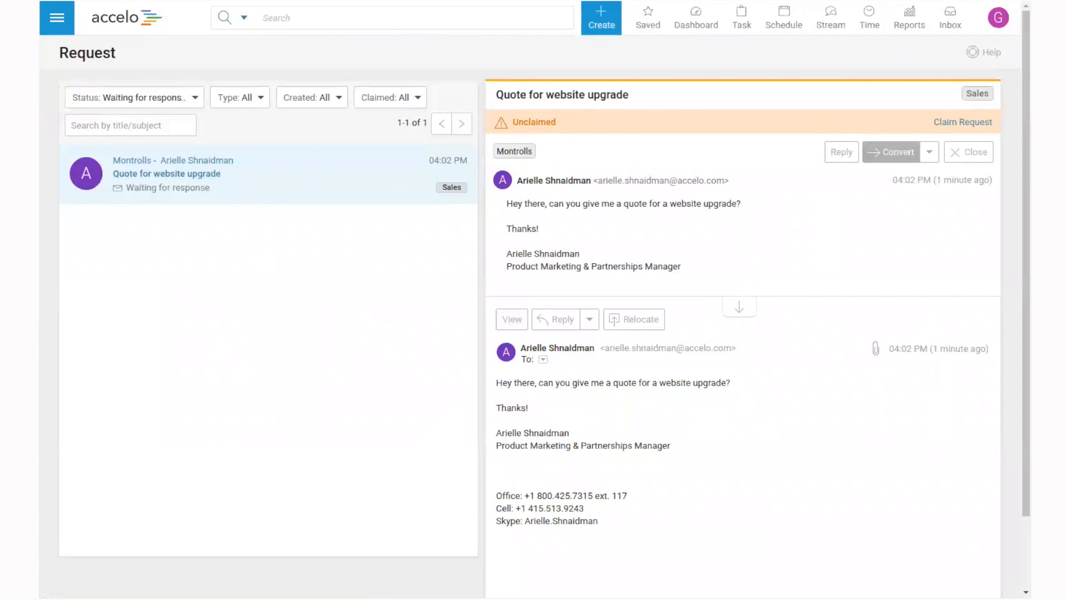
mouse_move(950, 18)
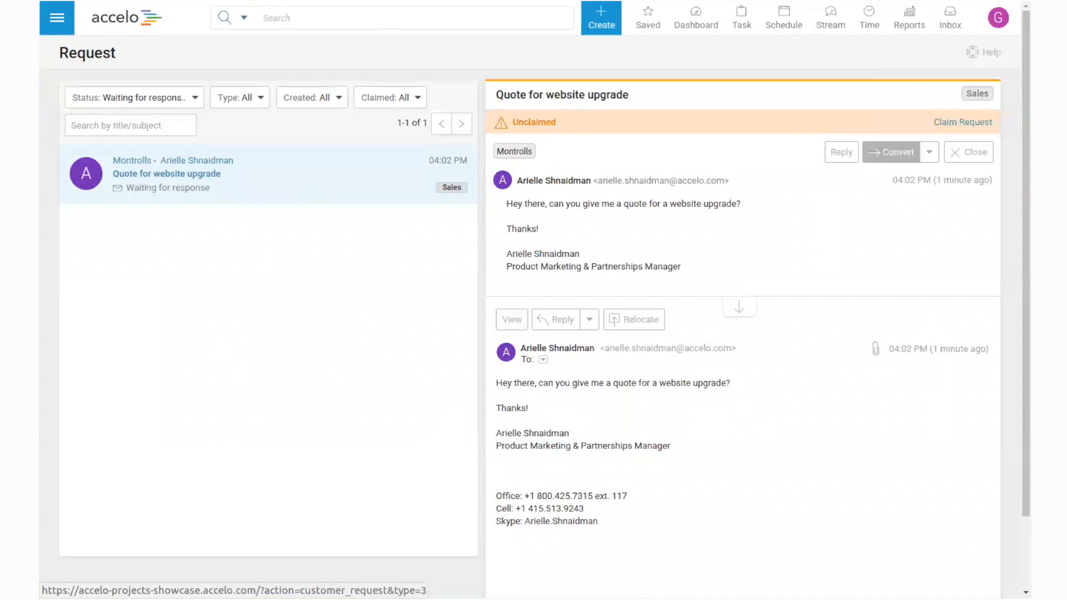
drag(507, 204, 745, 205)
click(681, 220)
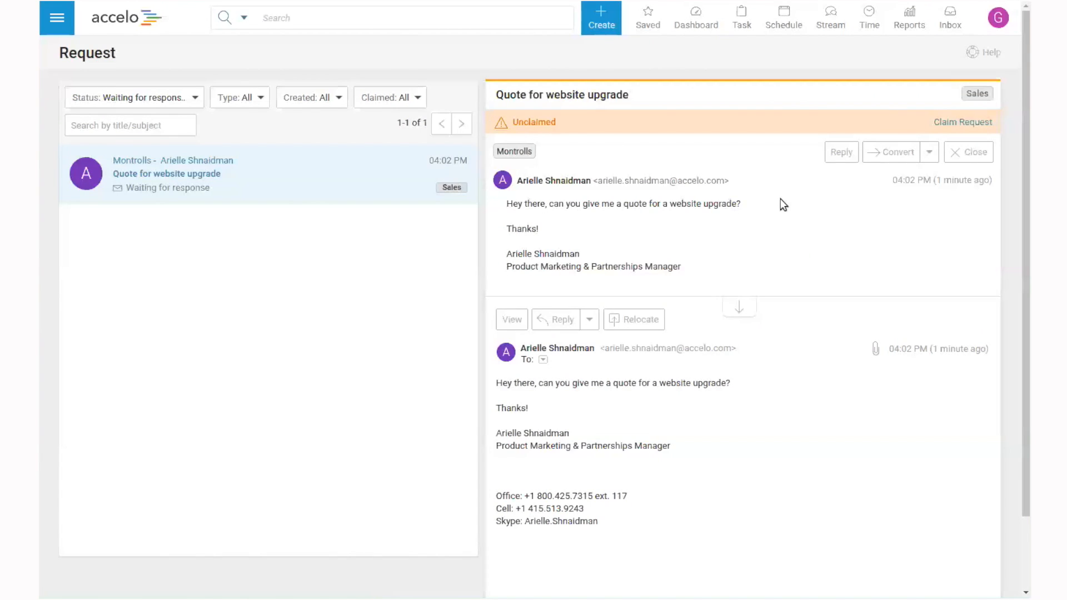
Convert the request into a new project and title it "Website Upgrade for Montroll.com".
click(929, 152)
click(869, 194)
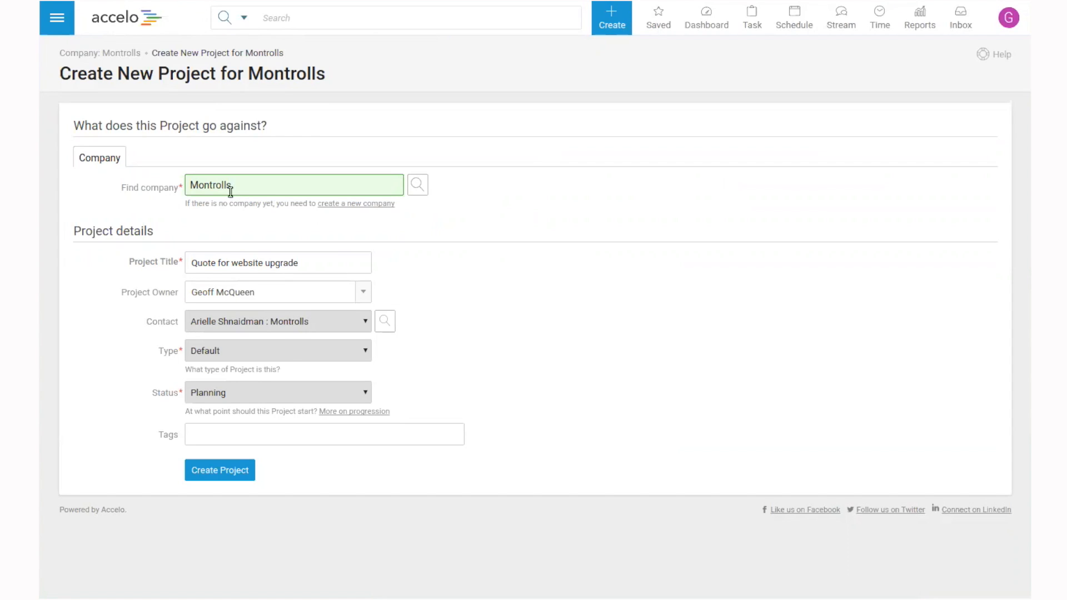
click(309, 266)
key(BackSpace)
key(BackSpace)
key(BackSpace)
key(BackSpace)
key(BackSpace)
key(BackSpace)
key(BackSpace)
key(BackSpace)
key(BackSpace)
key(BackSpace)
key(BackSpace)
key(BackSpace)
key(BackSpace)
key(BackSpace)
key(BackSpace)
key(BackSpace)
key(BackSpace)
key(BackSpace)
key(BackSpace)
key(BackSpace)
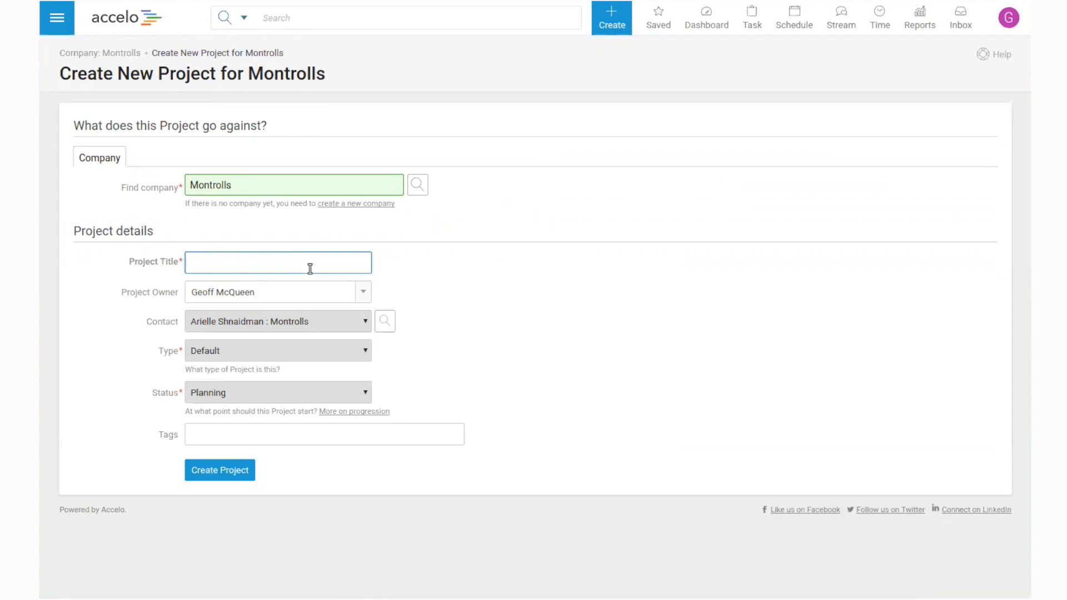
text(Website Upgrade for Montrolls.com)
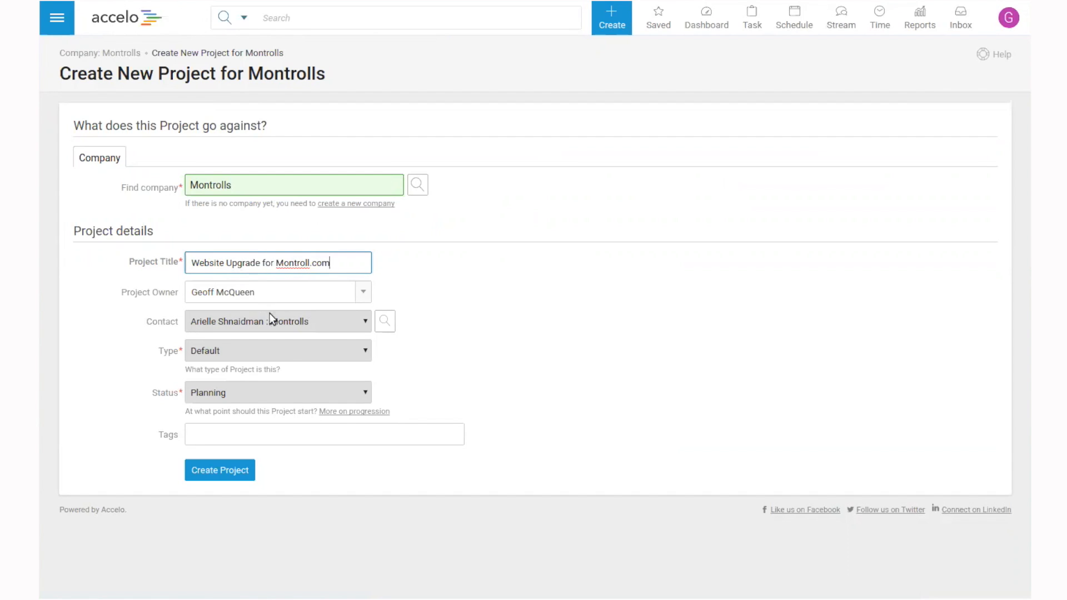
Create the project with the type kept as Default and the status as Planning.
click(241, 349)
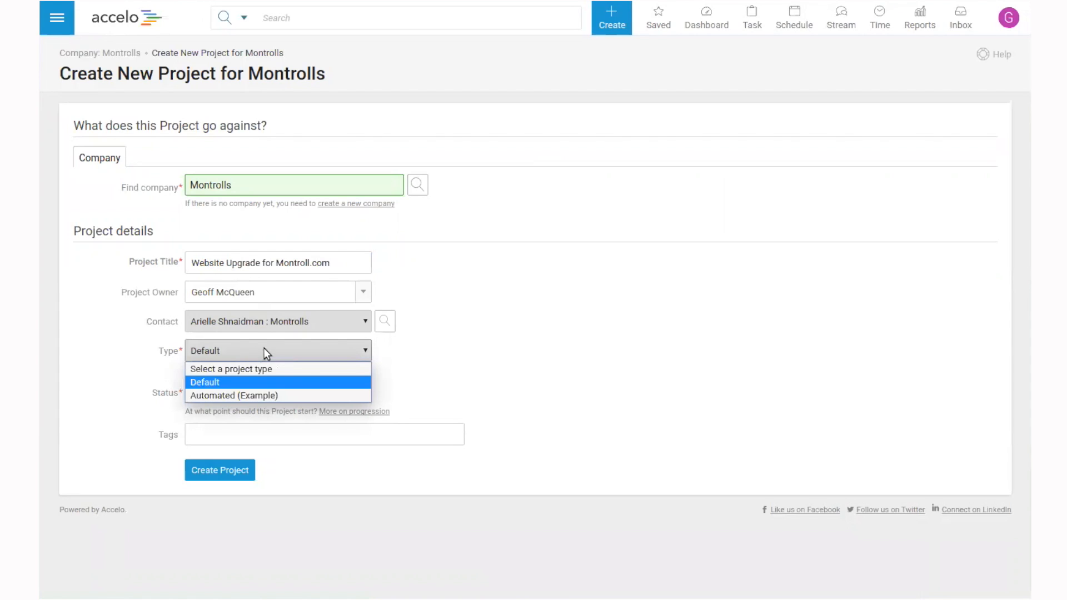
click(323, 347)
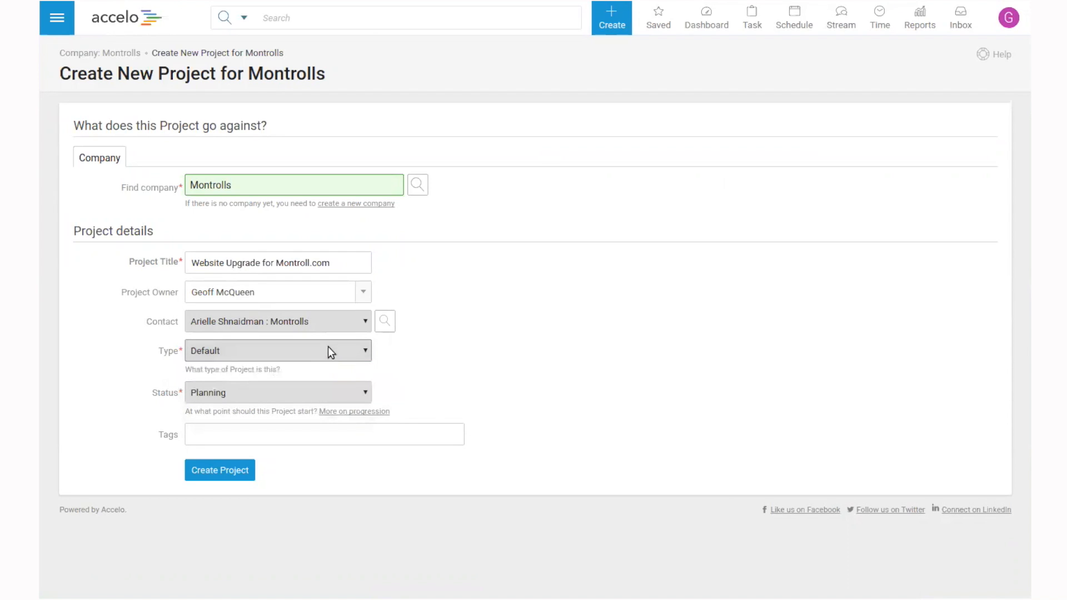
click(226, 395)
click(225, 395)
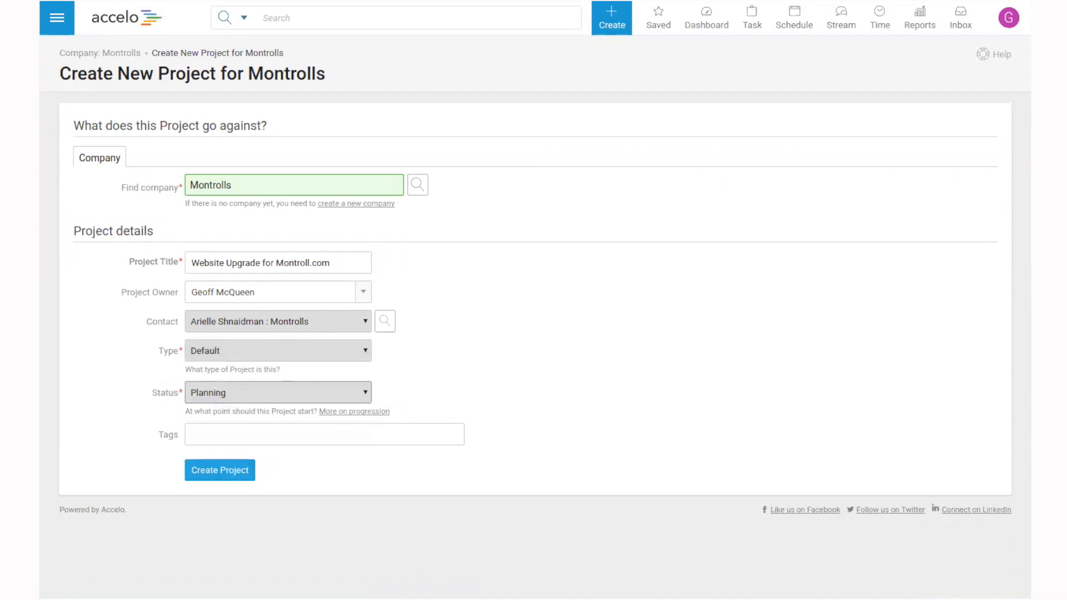
click(200, 470)
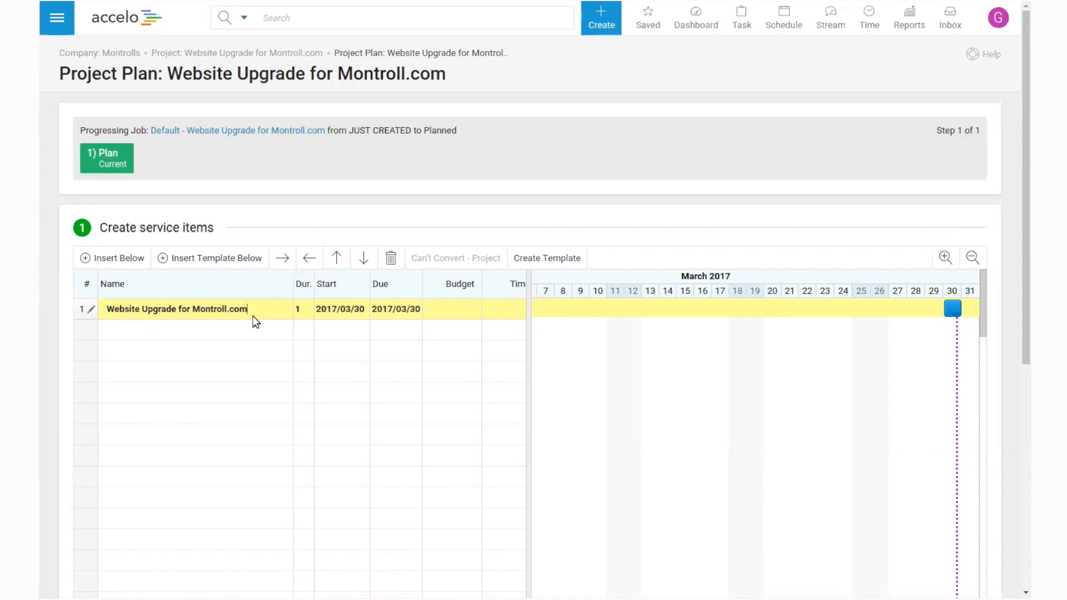
Insert the "Website Upgrade" project template into the project plan.
scroll(225, 371, down, 1)
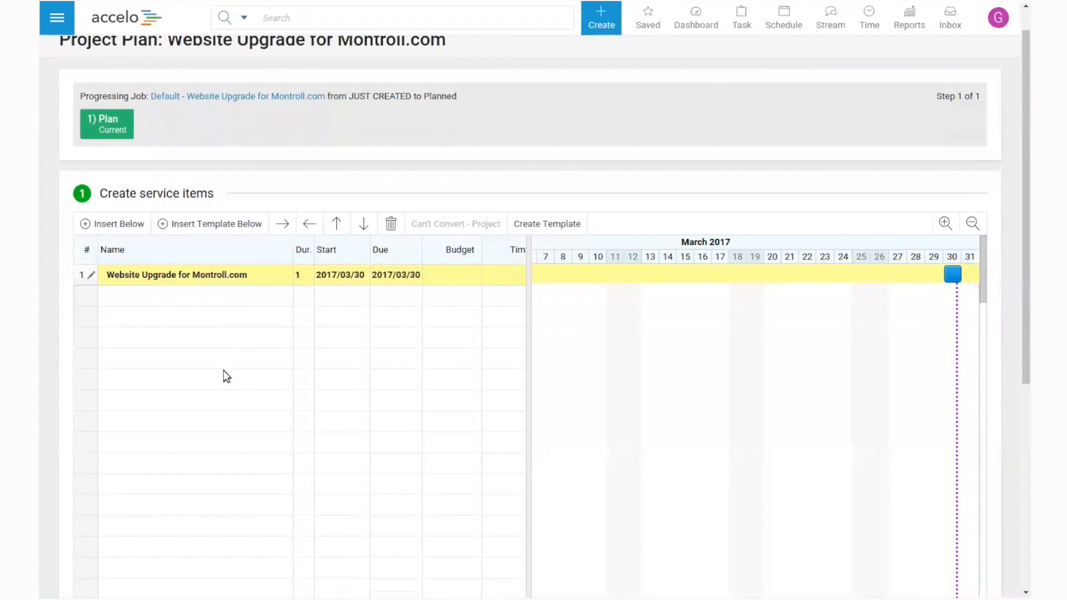
click(207, 222)
click(319, 244)
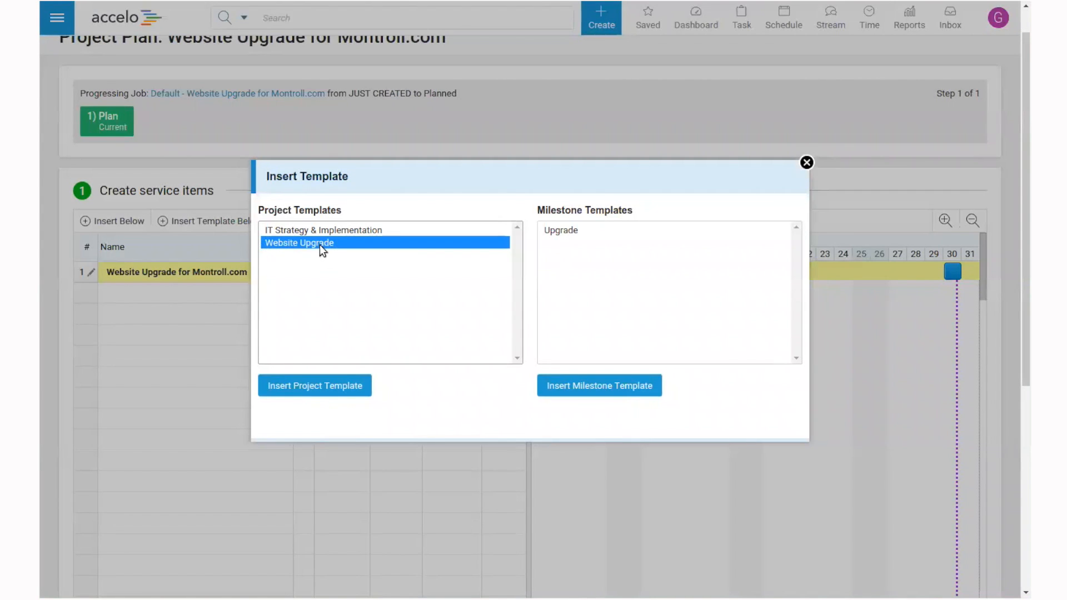
drag(264, 208, 328, 208)
click(537, 206)
drag(547, 200, 638, 214)
click(639, 214)
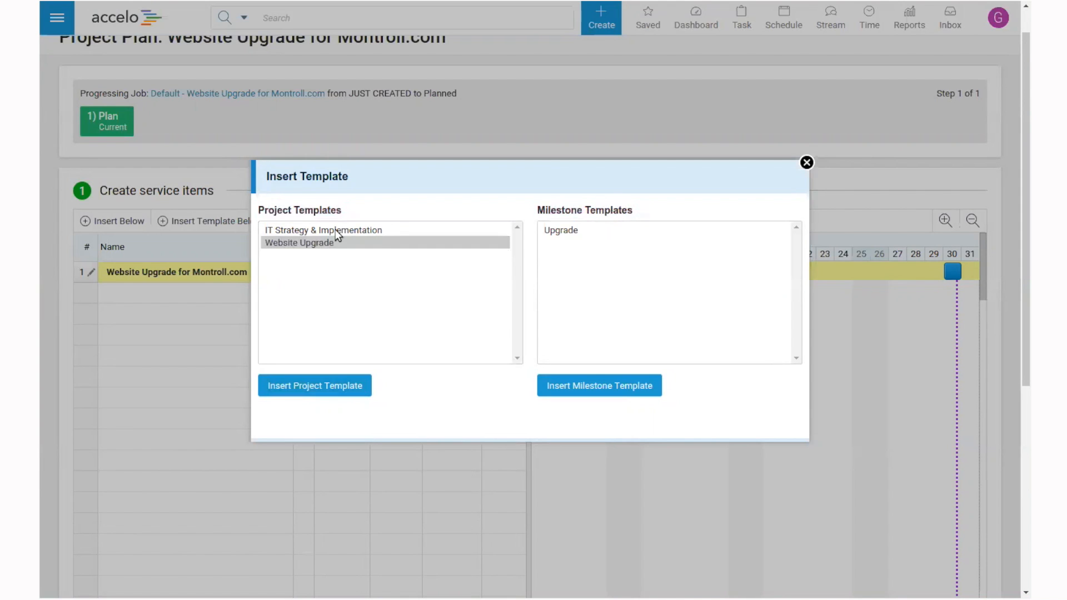
click(312, 246)
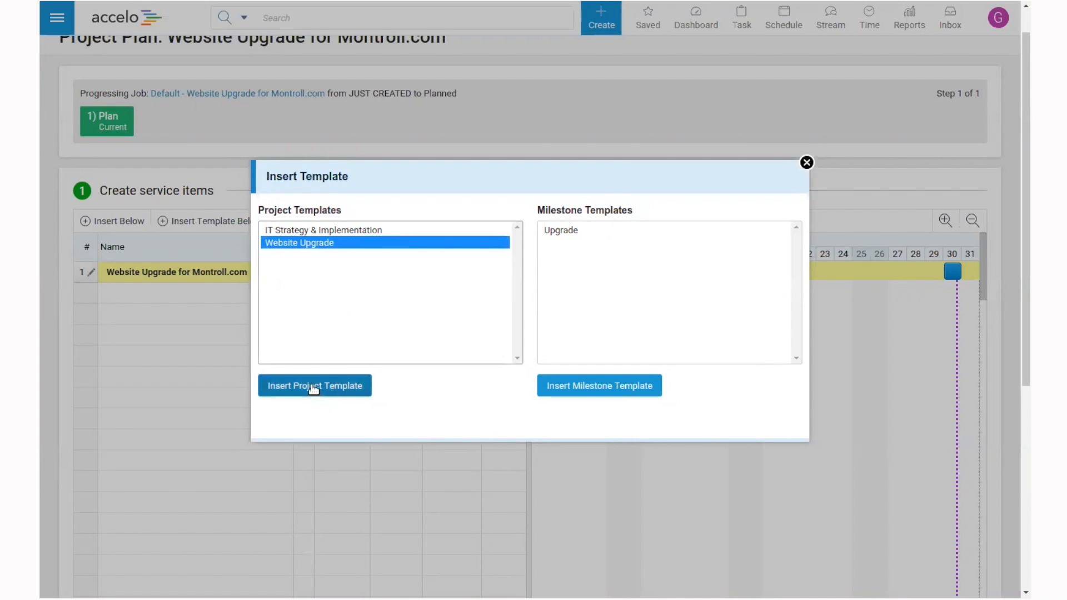
click(314, 387)
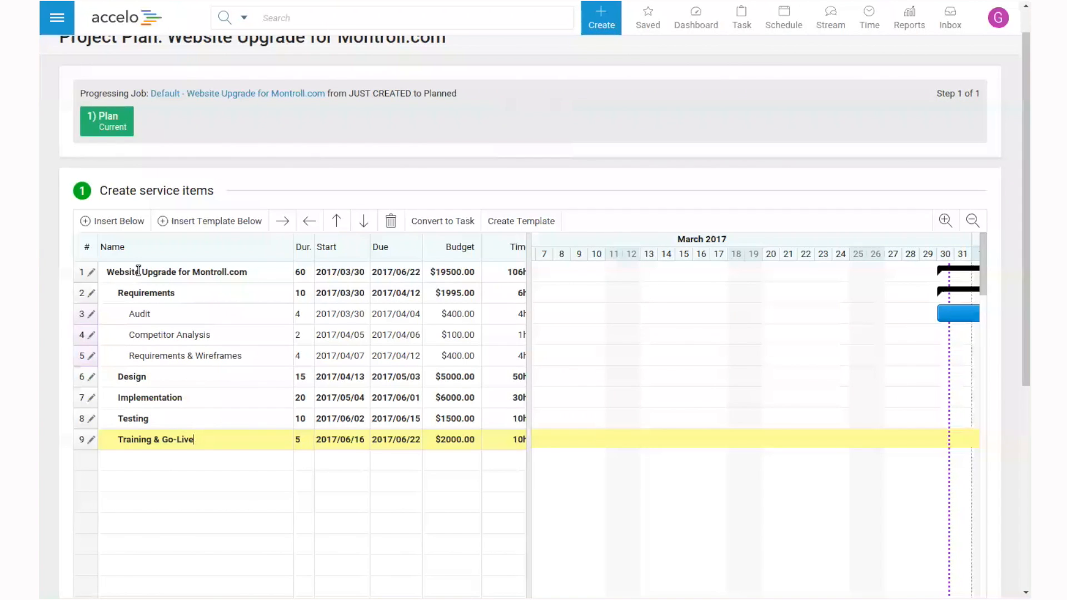
Examine the plan's milestones and tasks, their budgets and hours, and the dependencies in the Gantt timeline.
mouse_move(444, 273)
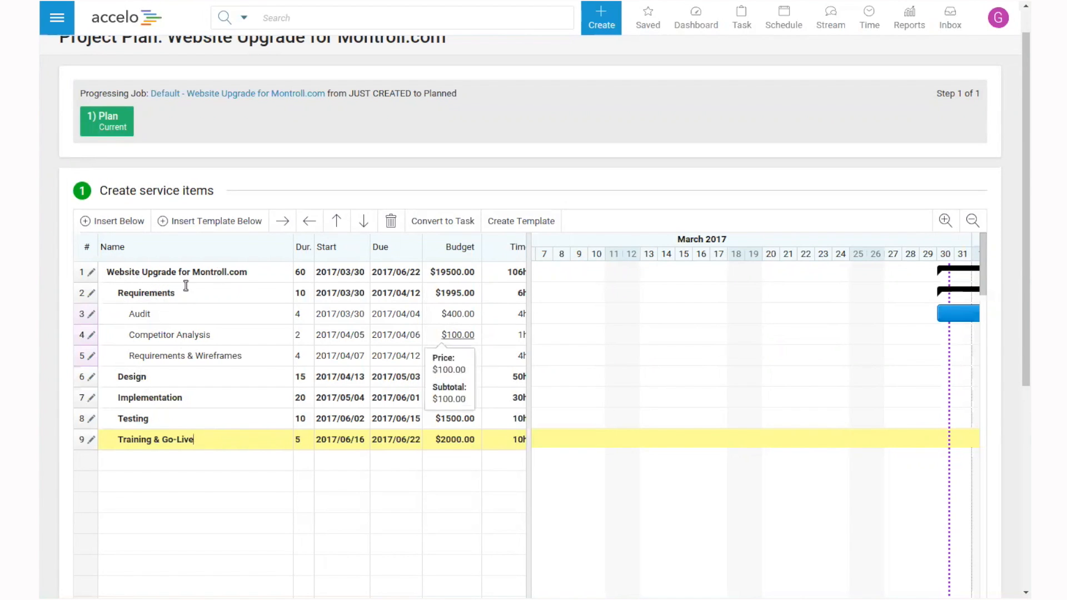
scroll(186, 283, down, 2)
scroll(766, 402, down, 2)
drag(617, 465, 685, 469)
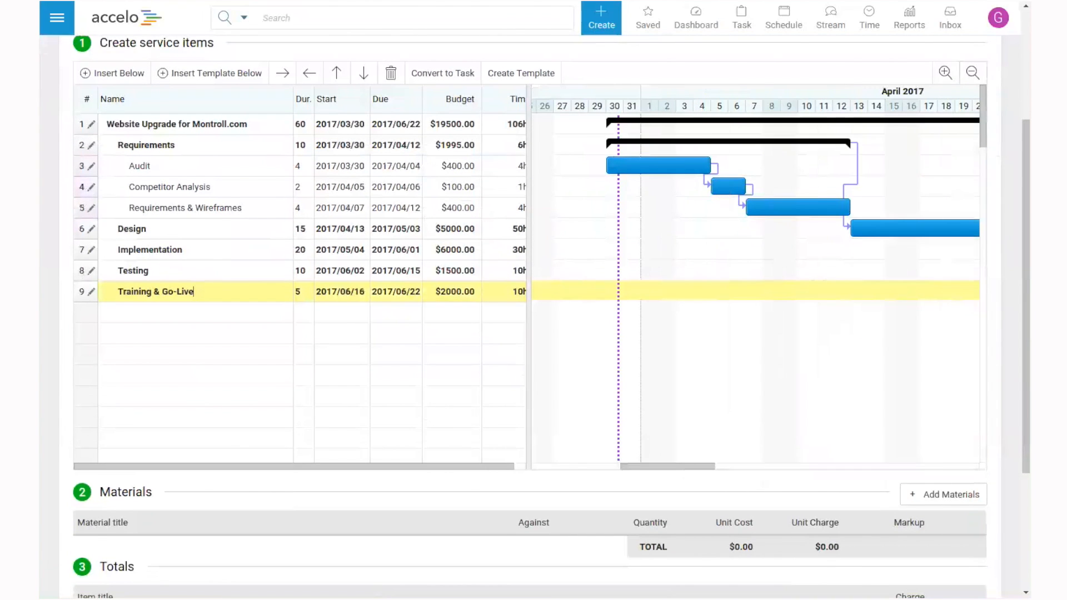
scroll(781, 405, down, 2)
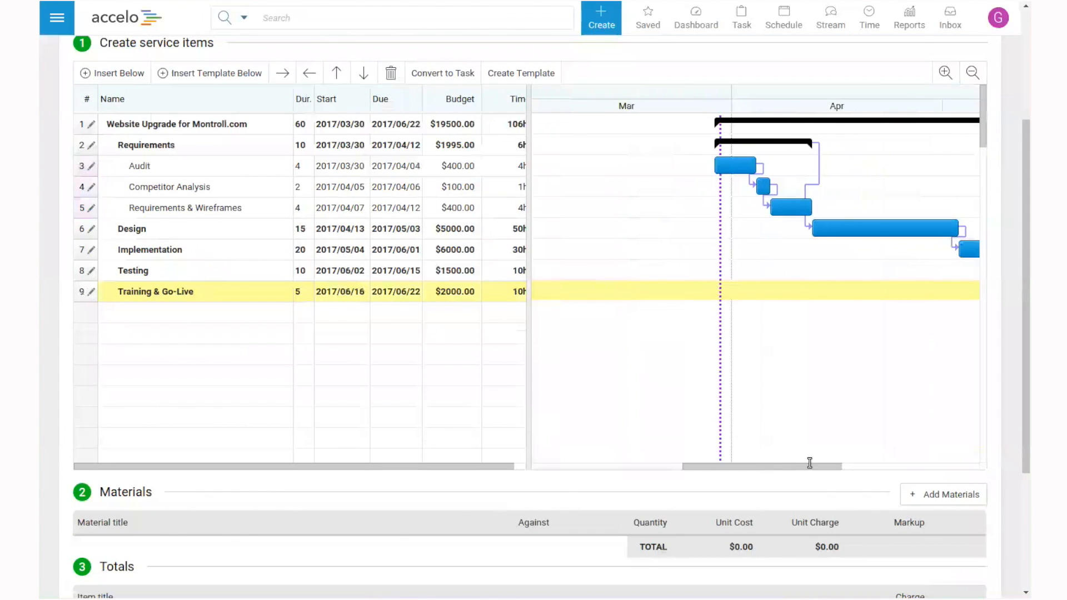
drag(774, 468, 805, 471)
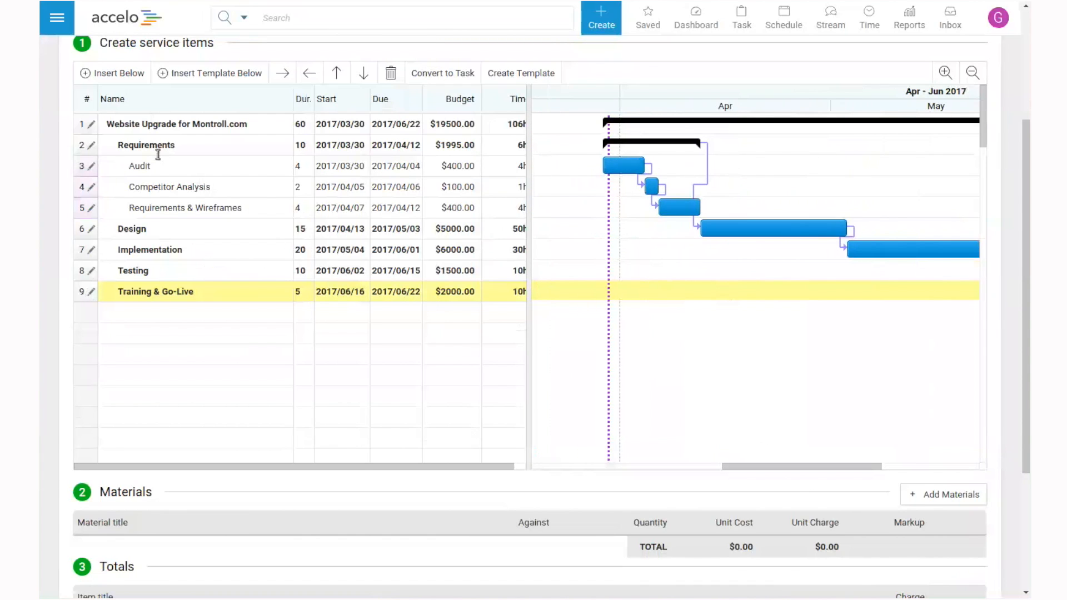
click(160, 229)
click(211, 251)
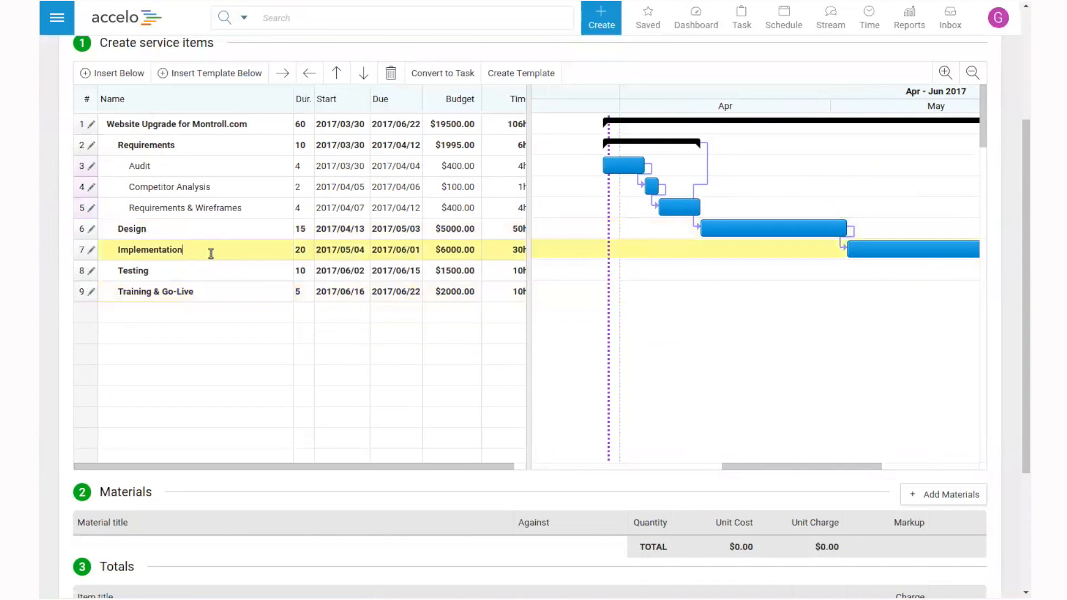
click(175, 273)
click(212, 296)
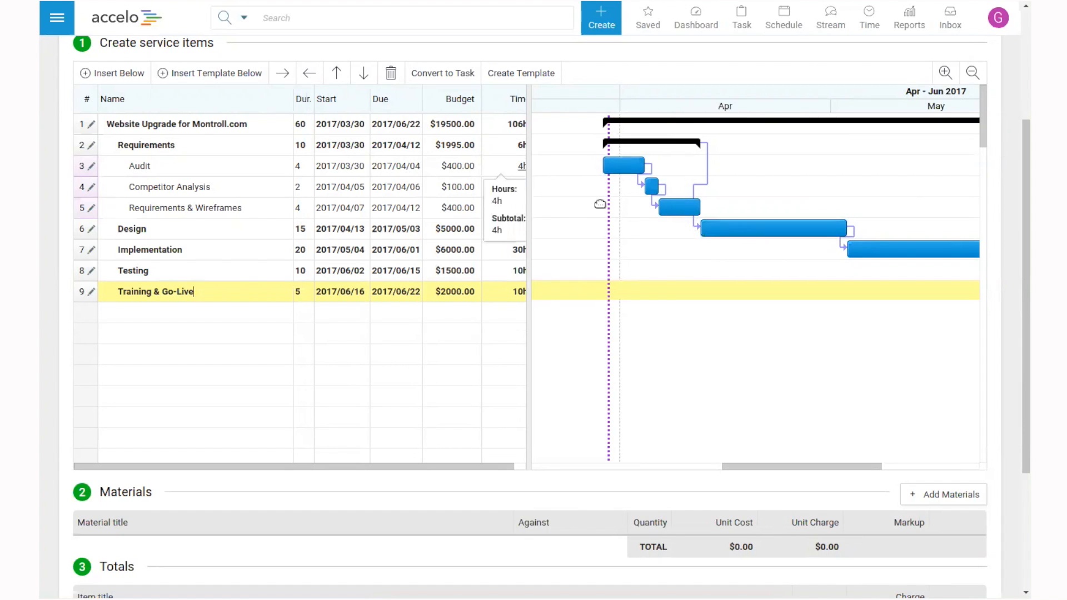
mouse_move(470, 143)
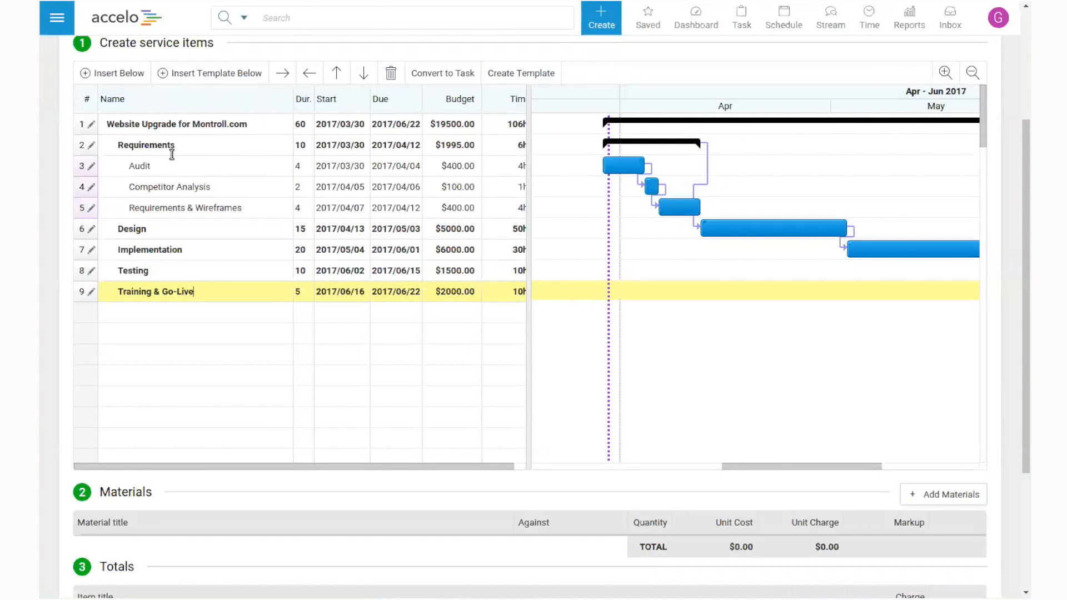
Open the budget settings of the top-level project row and keep its budget type as Fixed Price.
click(91, 126)
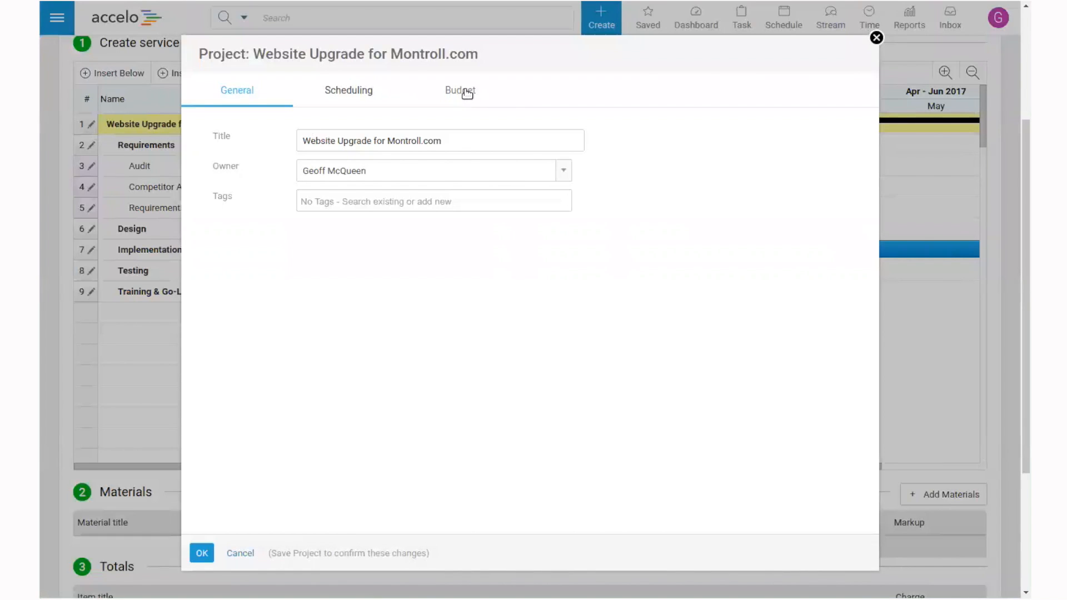
click(466, 92)
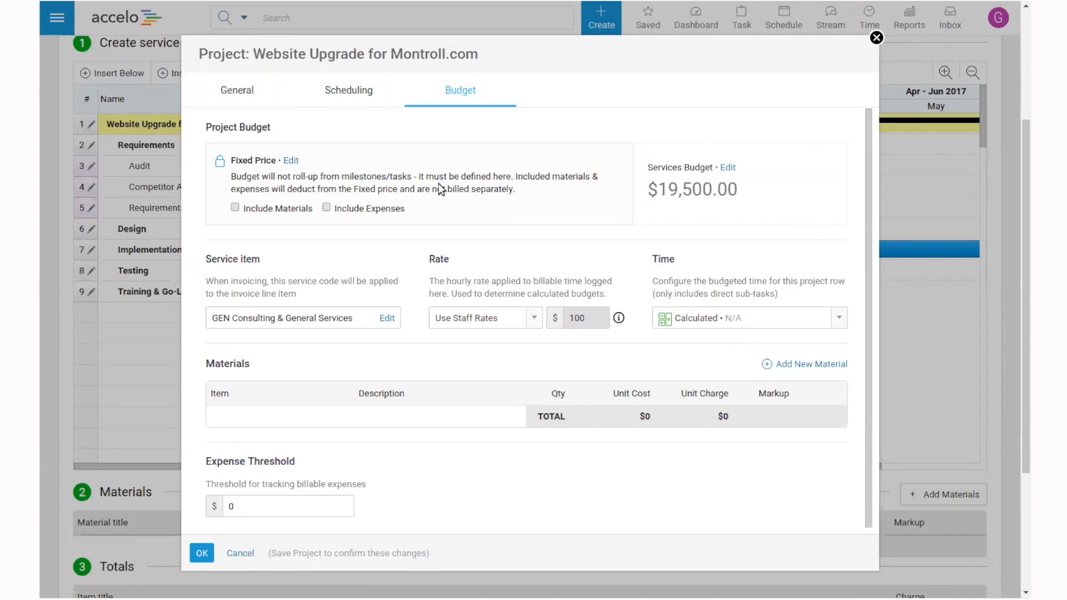
click(291, 162)
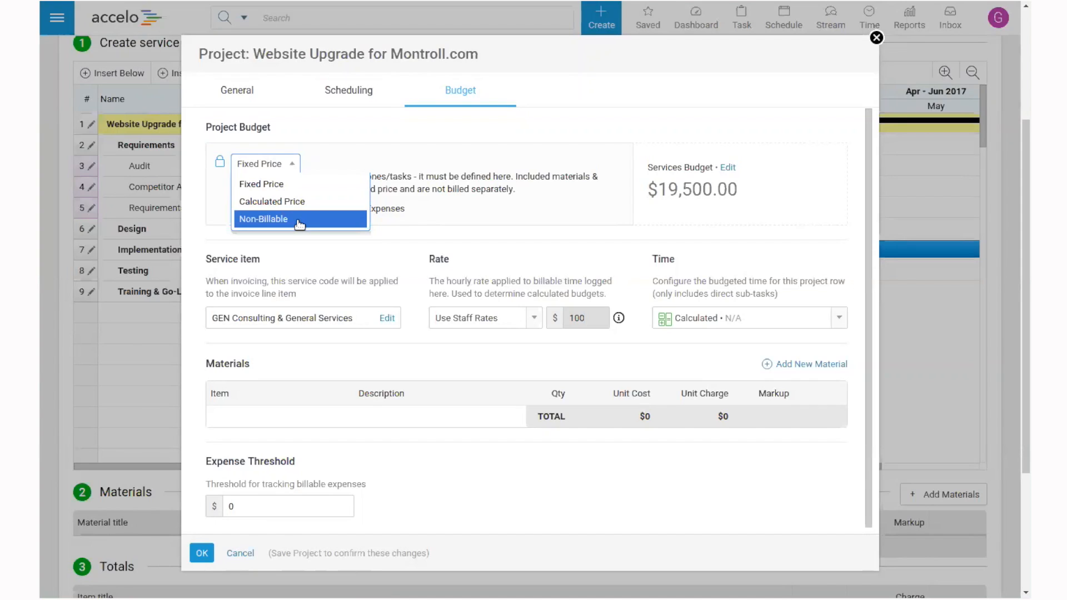
click(271, 186)
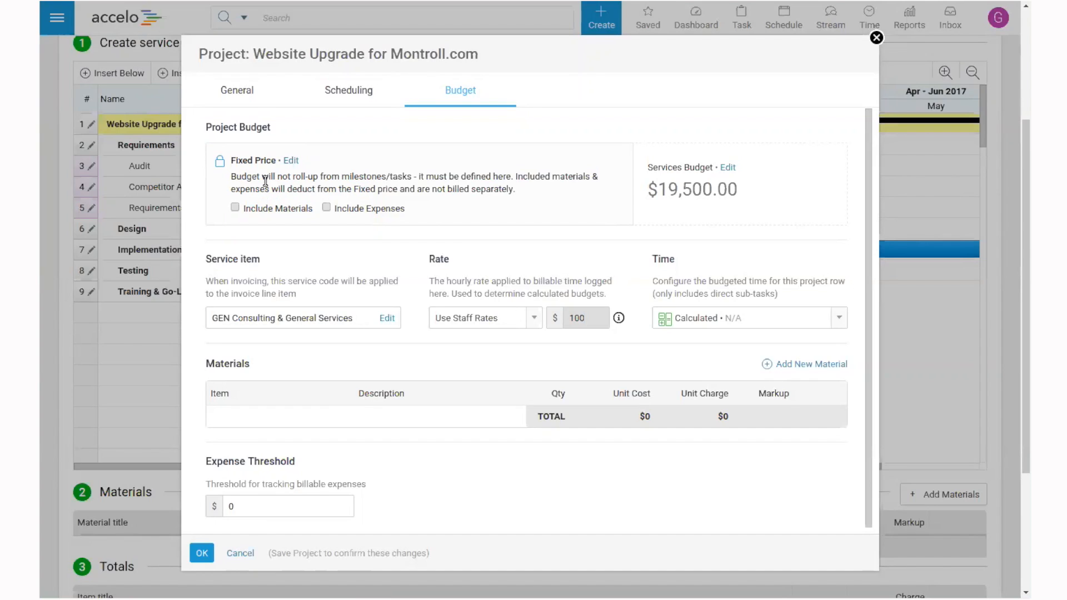
Set the project's fixed services budget to $19,900.00.
drag(659, 189, 761, 200)
click(727, 167)
click(700, 194)
text(900)
click(730, 167)
Include both materials and expenses in the project's fixed price.
click(272, 213)
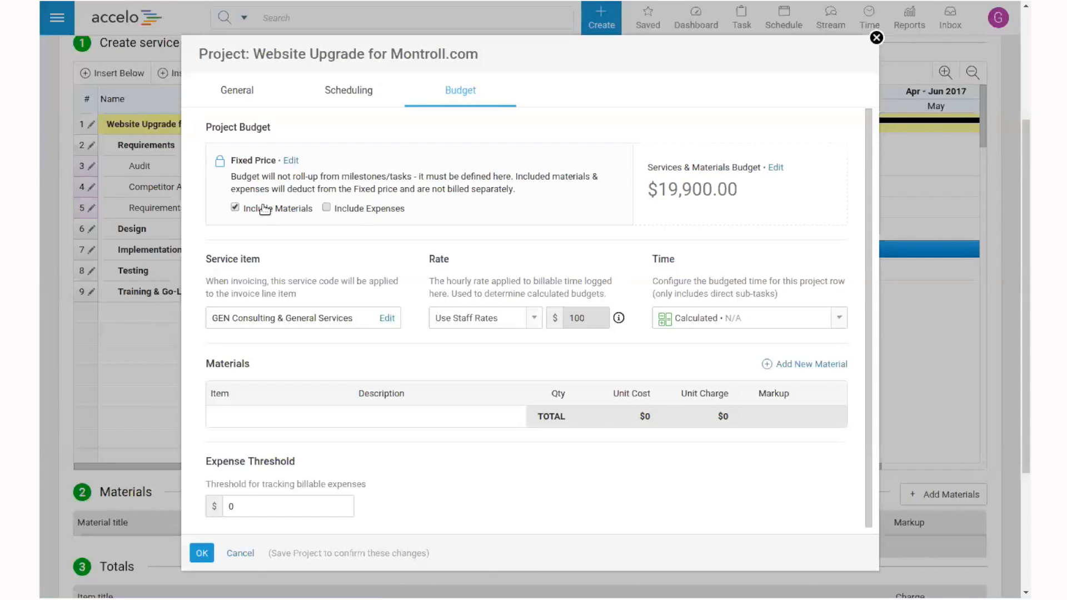
click(371, 209)
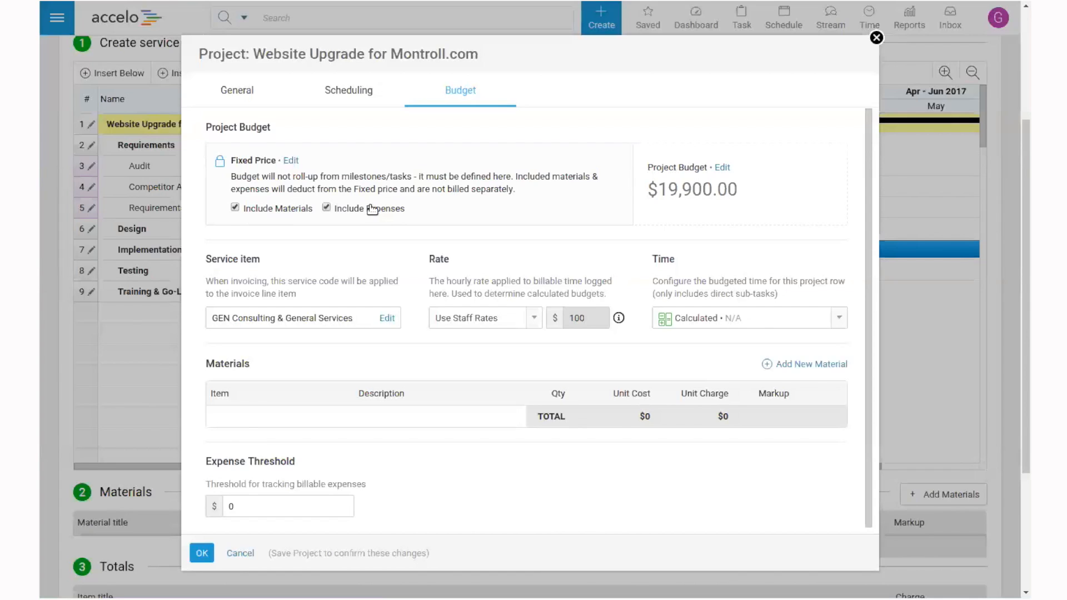
drag(657, 168, 690, 167)
click(689, 167)
Set the project's billable expense threshold to $1000.
click(277, 506)
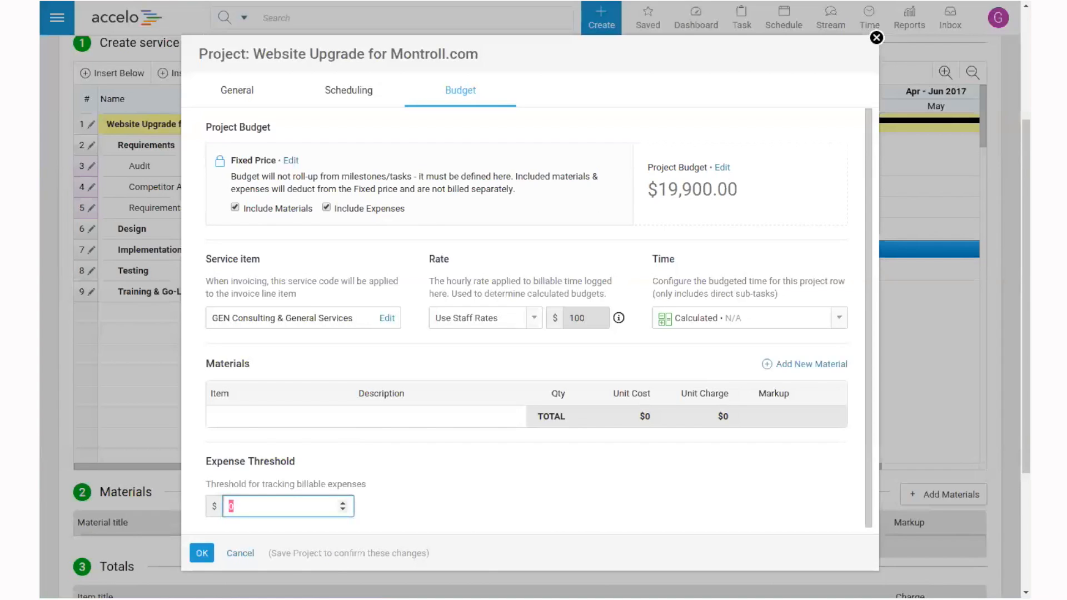
text(1000)
key(Tab)
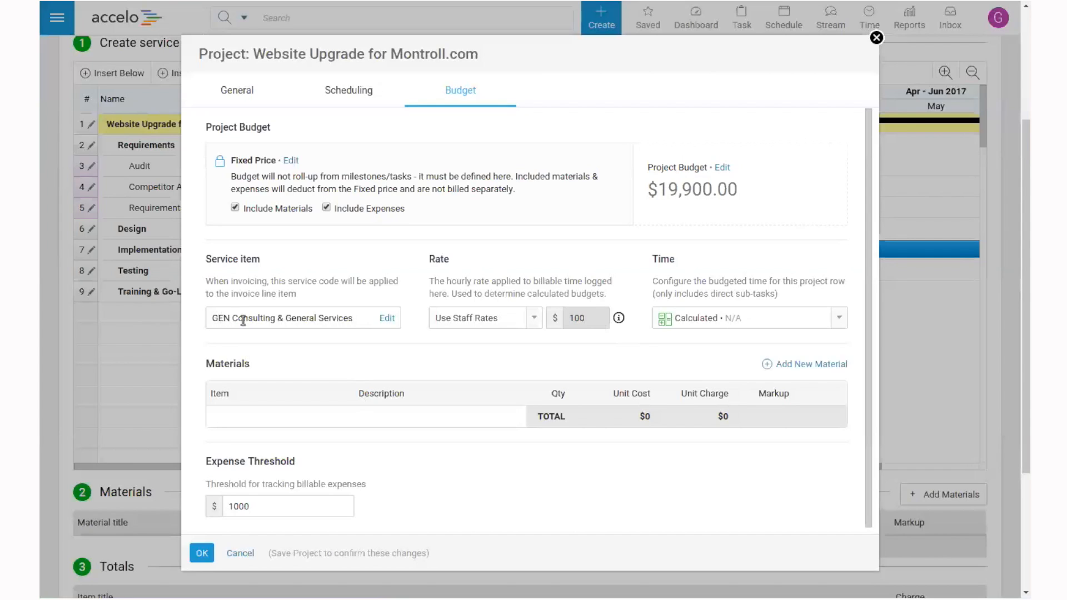
Examine the project's service item, fixed budget and available hourly rates, and apply the project's budget settings with Use Staff Rates kept.
drag(238, 320, 318, 320)
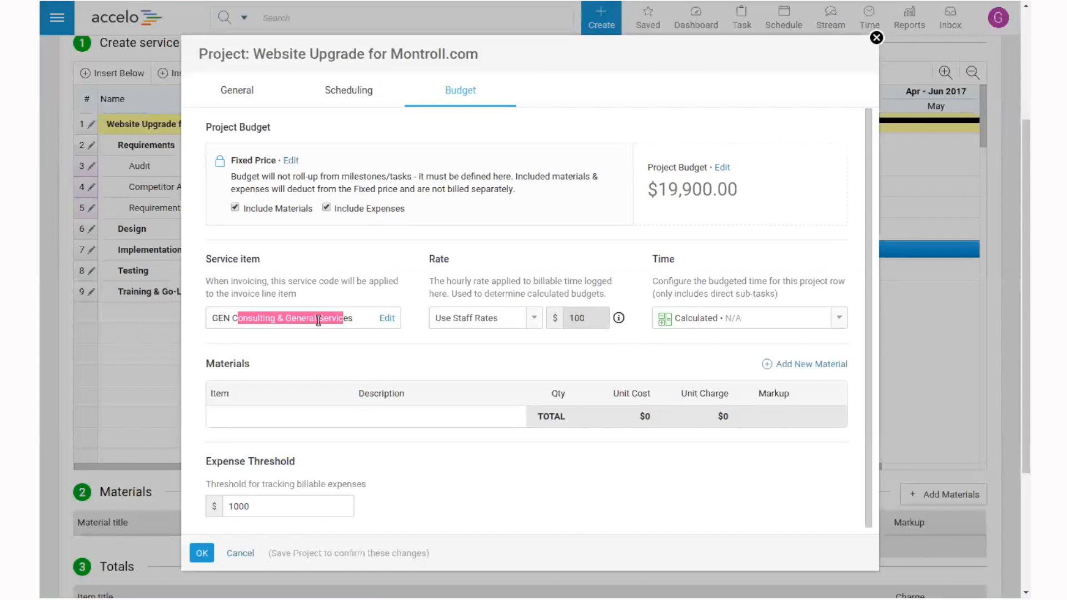
click(413, 352)
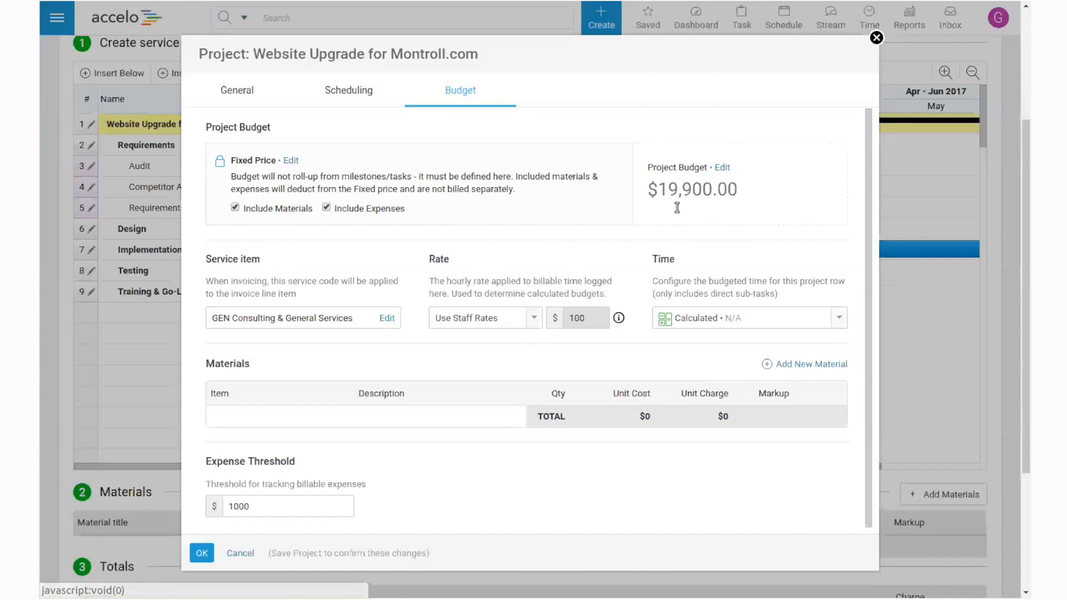
drag(658, 189, 737, 192)
click(737, 191)
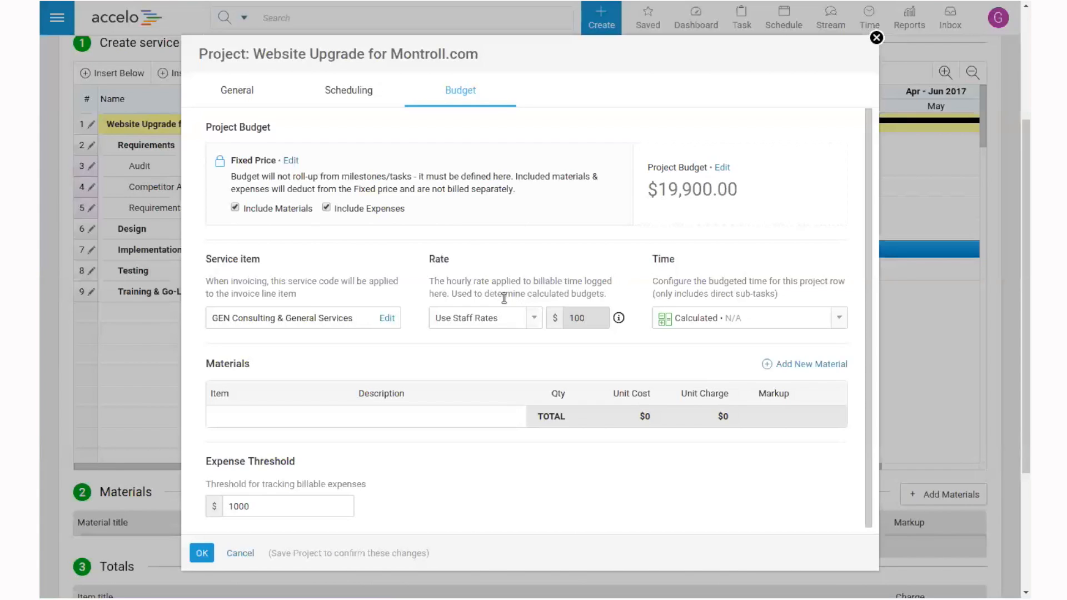
click(536, 319)
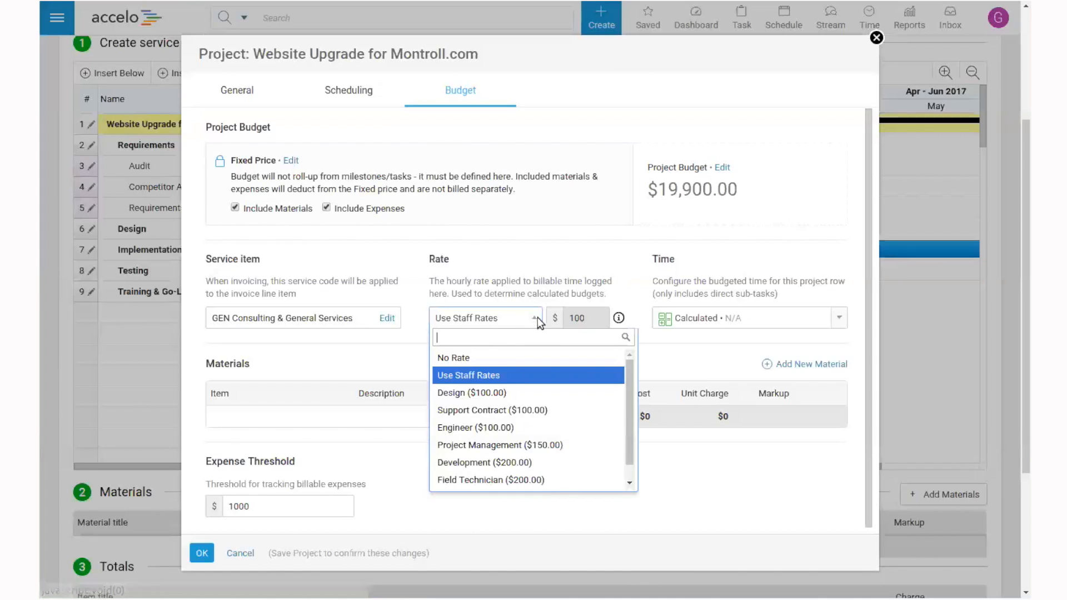
click(540, 322)
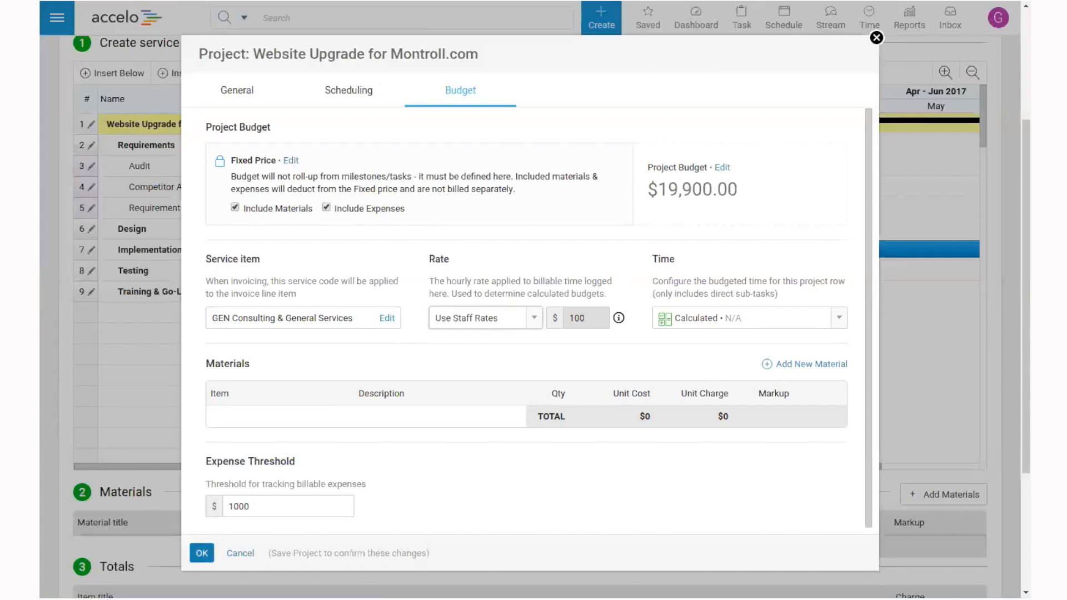
click(202, 553)
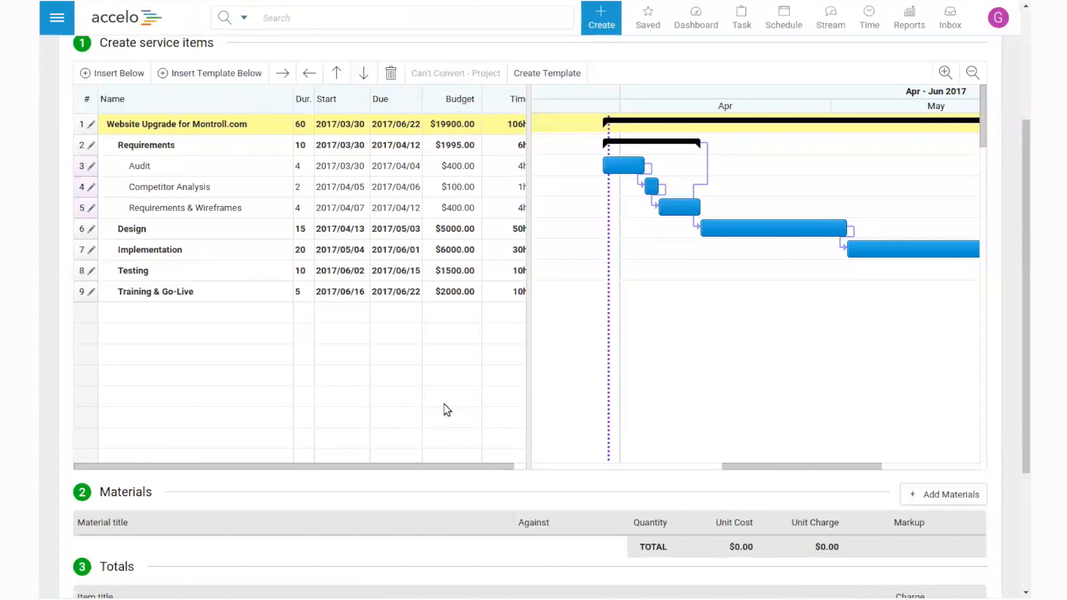
Open the Requirements milestone's budget and examine its fixed price and the inclusion of materials and expenses.
click(92, 145)
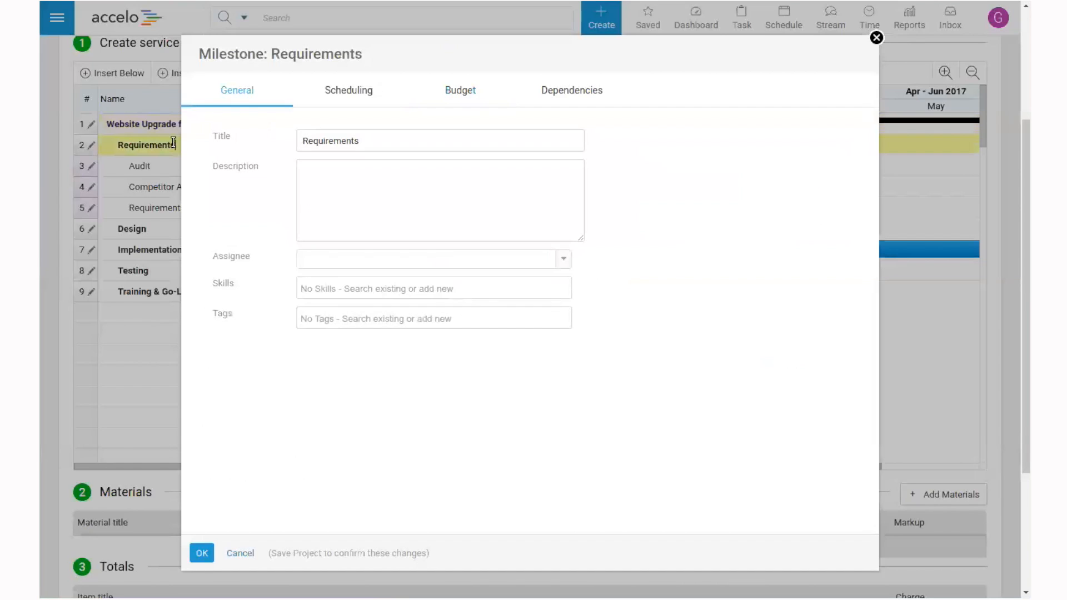
click(476, 101)
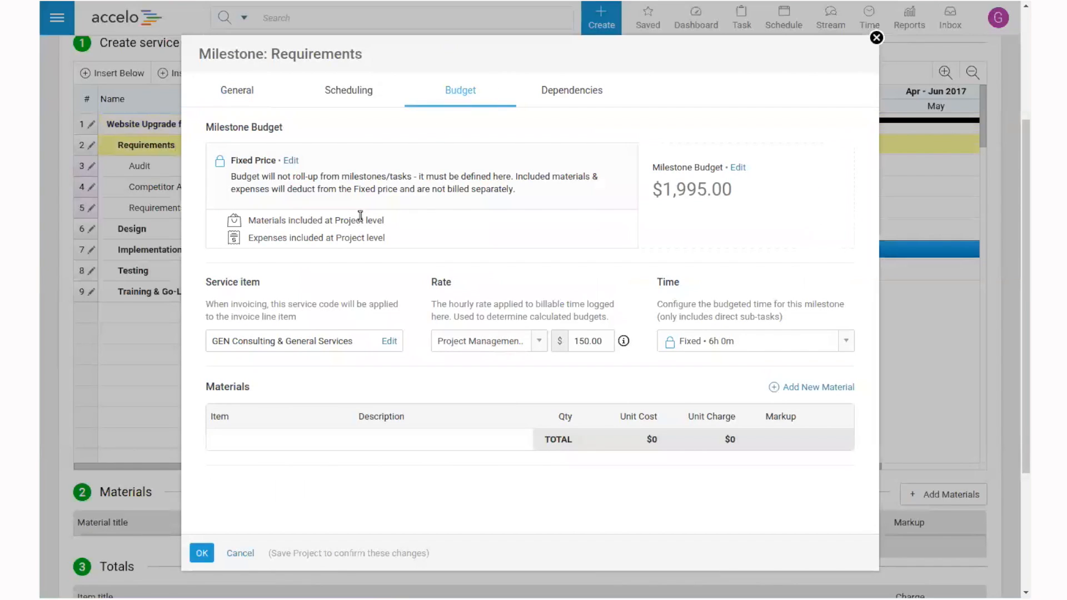
drag(248, 220, 356, 224)
drag(268, 239, 360, 240)
click(526, 442)
drag(667, 193, 735, 191)
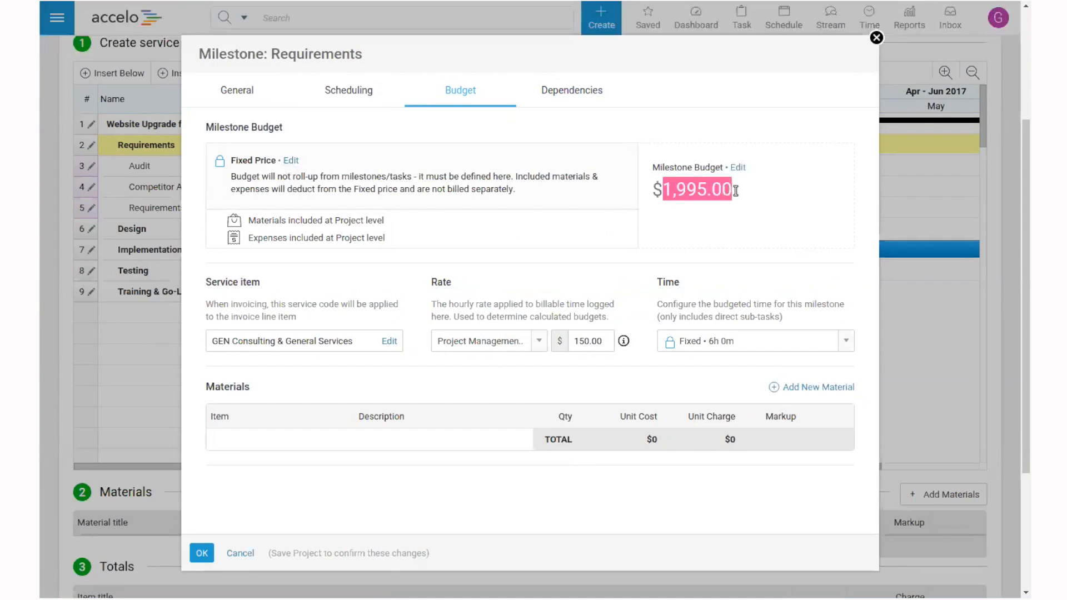
click(735, 190)
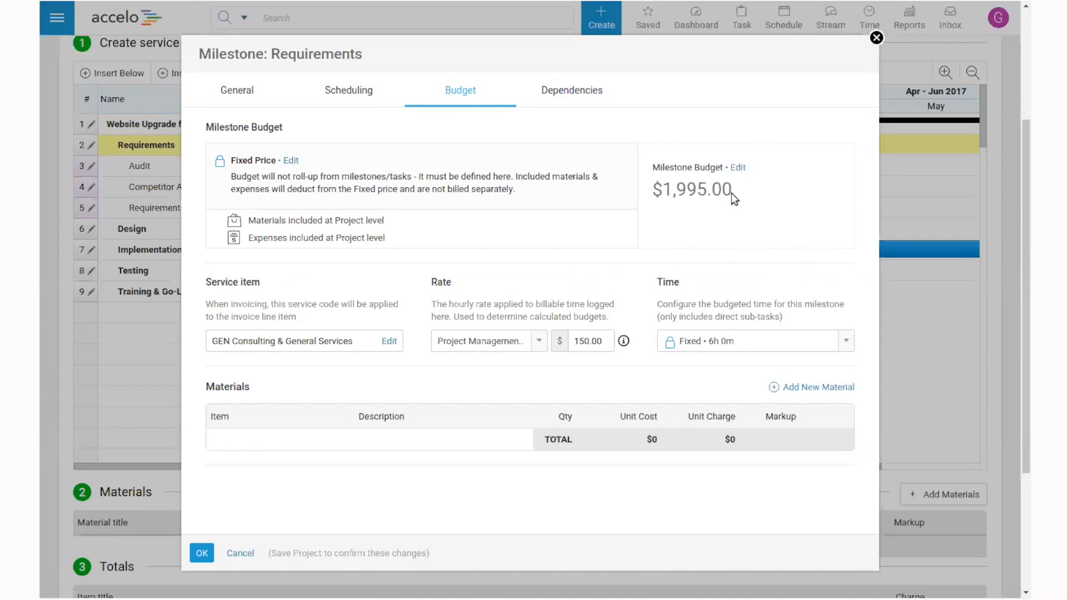
Review the Requirements milestone's hourly rate options against its fixed budget, keep the Project Management rate, and close its settings.
drag(664, 190, 730, 190)
click(730, 191)
click(539, 343)
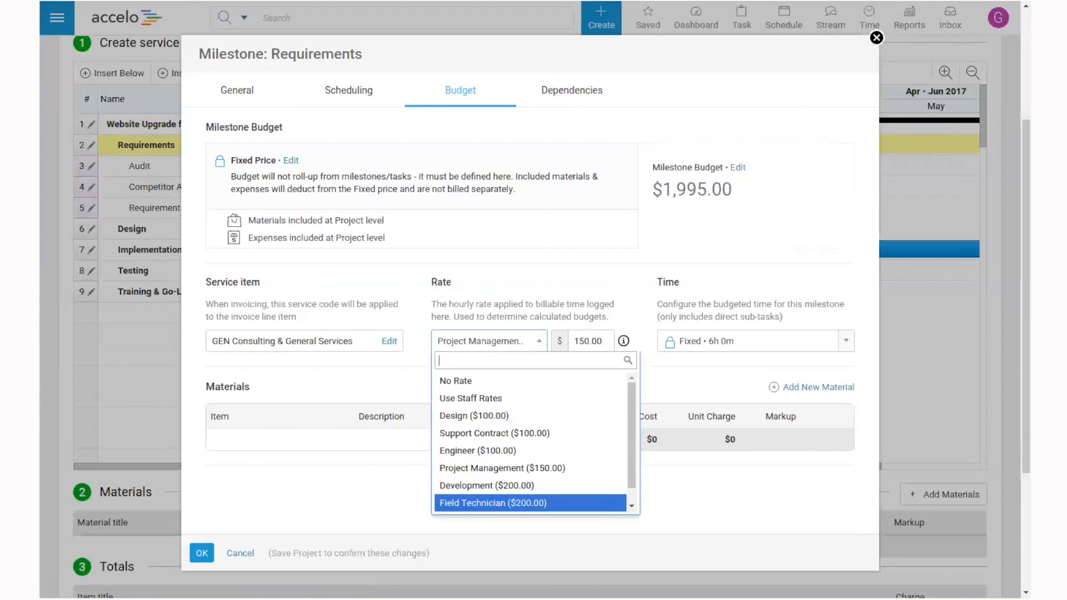
click(580, 307)
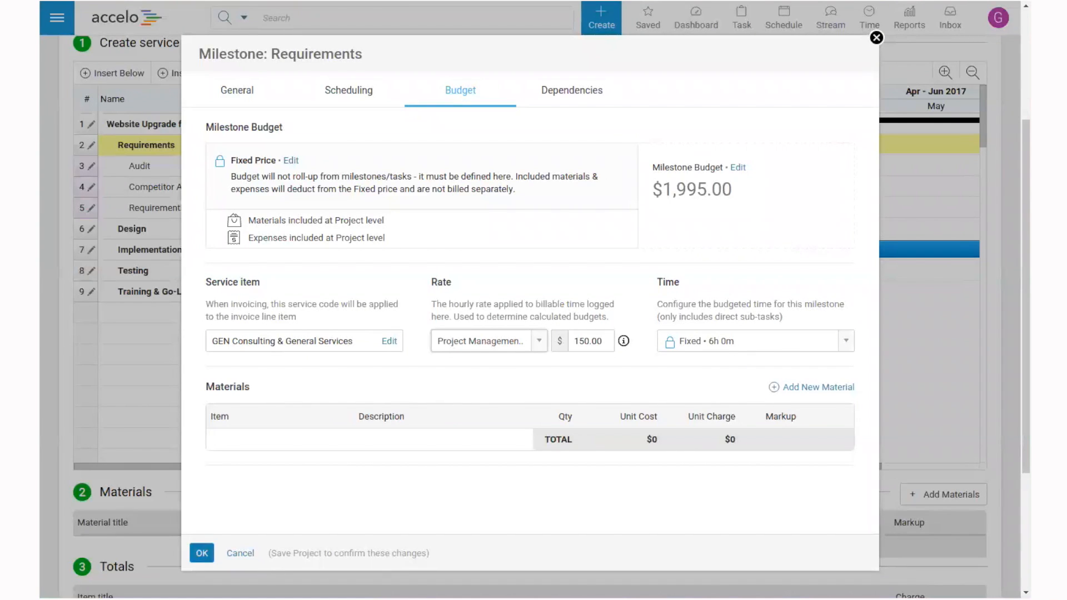
click(202, 552)
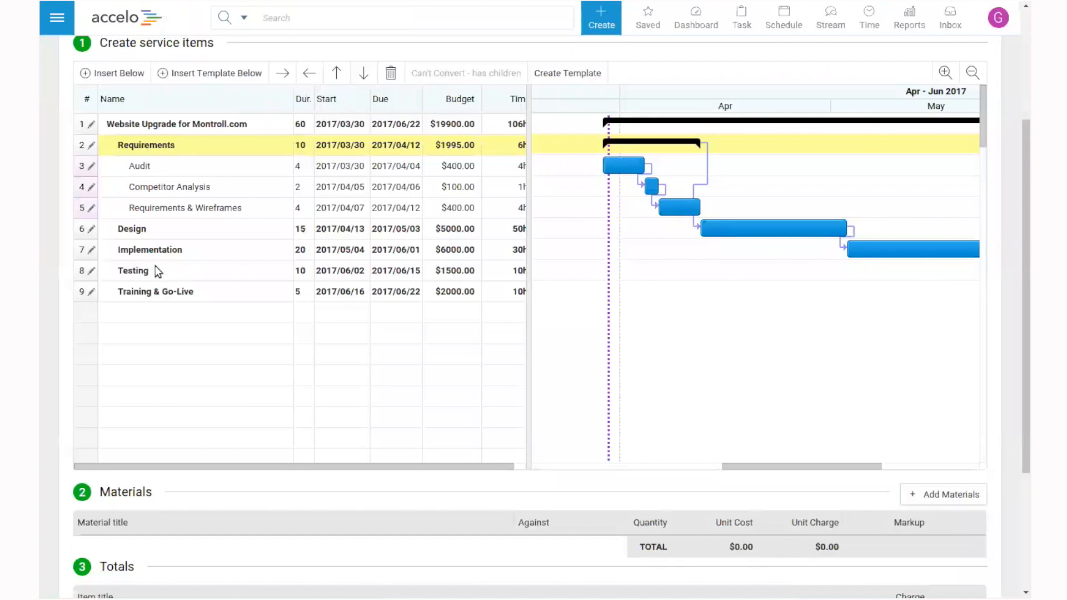
Examine the Design milestone's budget type options, budgeted time and calculated services amount, and close its settings without changes.
click(91, 228)
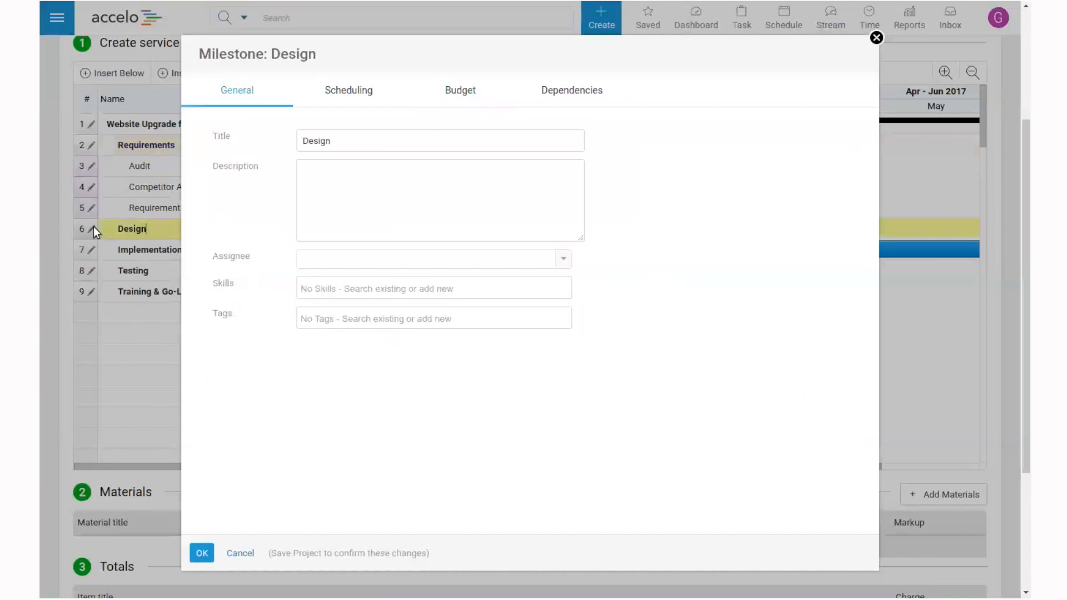
click(482, 97)
drag(237, 161, 294, 160)
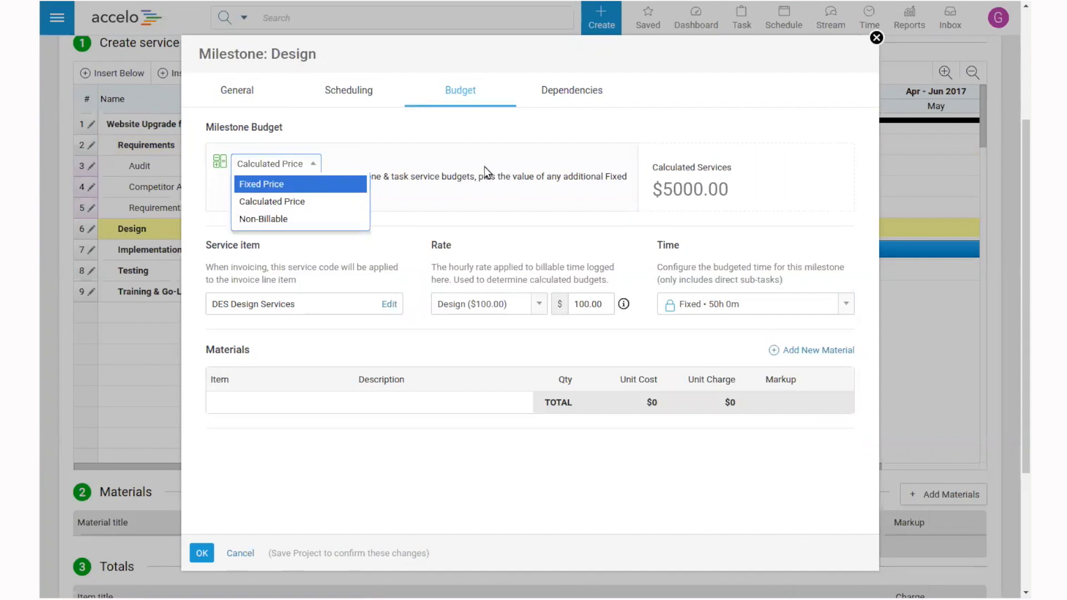
click(519, 161)
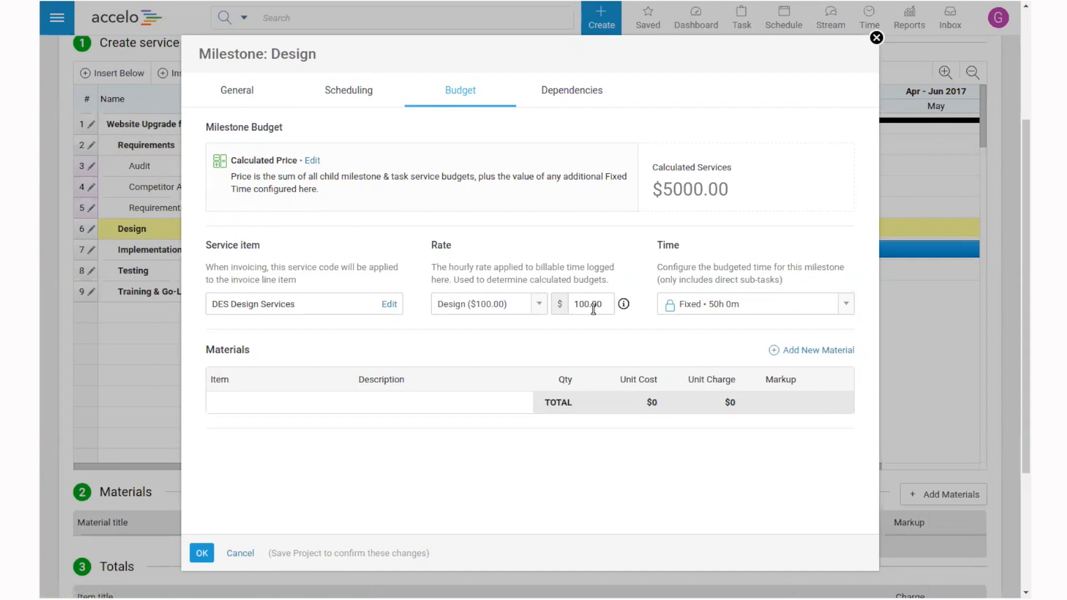
click(744, 309)
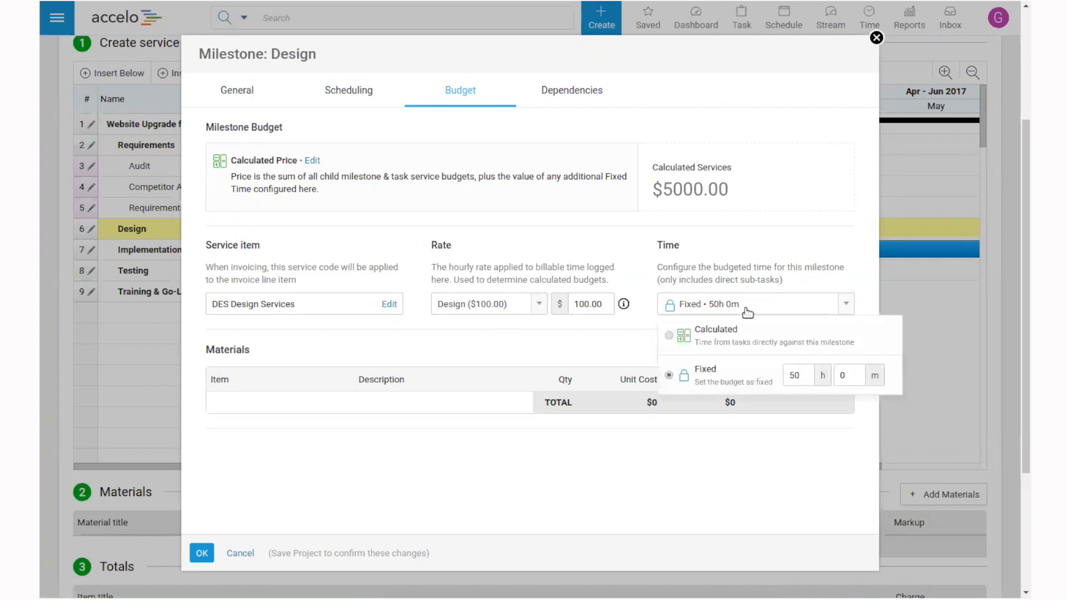
click(702, 175)
drag(668, 190, 728, 192)
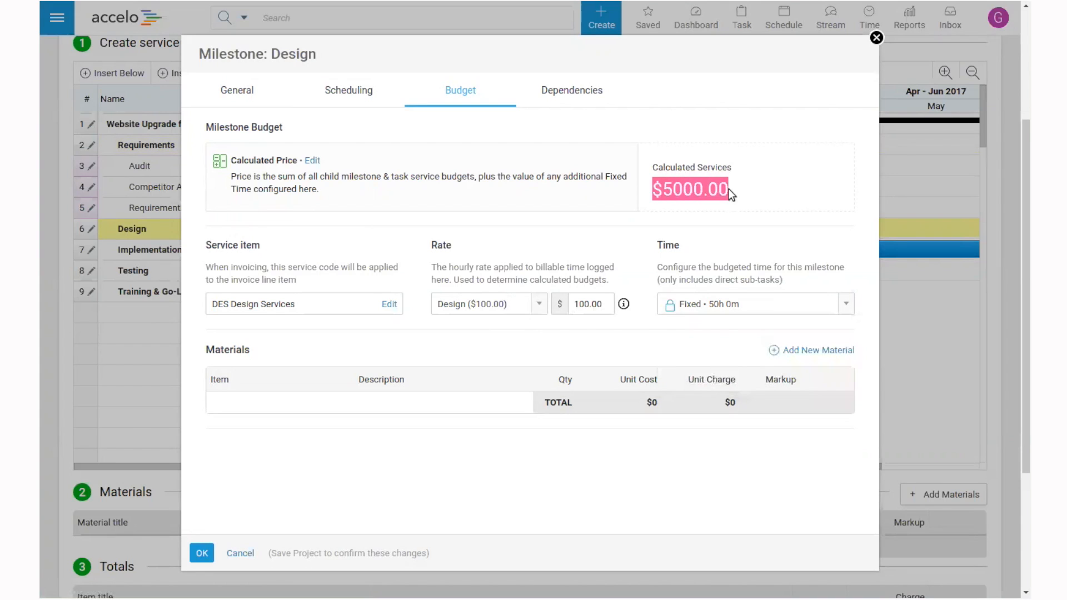
click(739, 195)
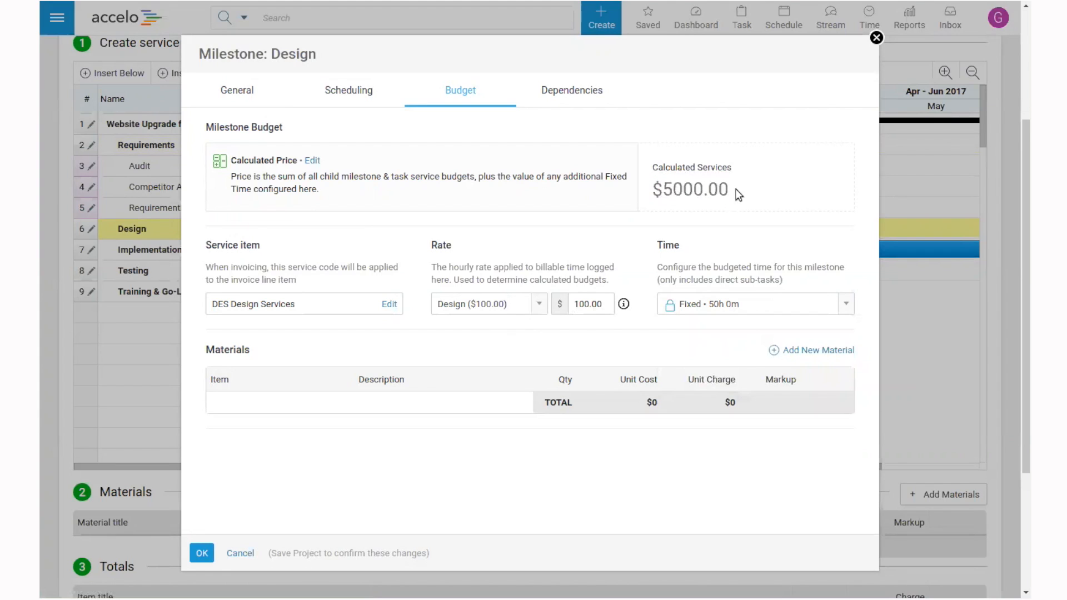
click(876, 37)
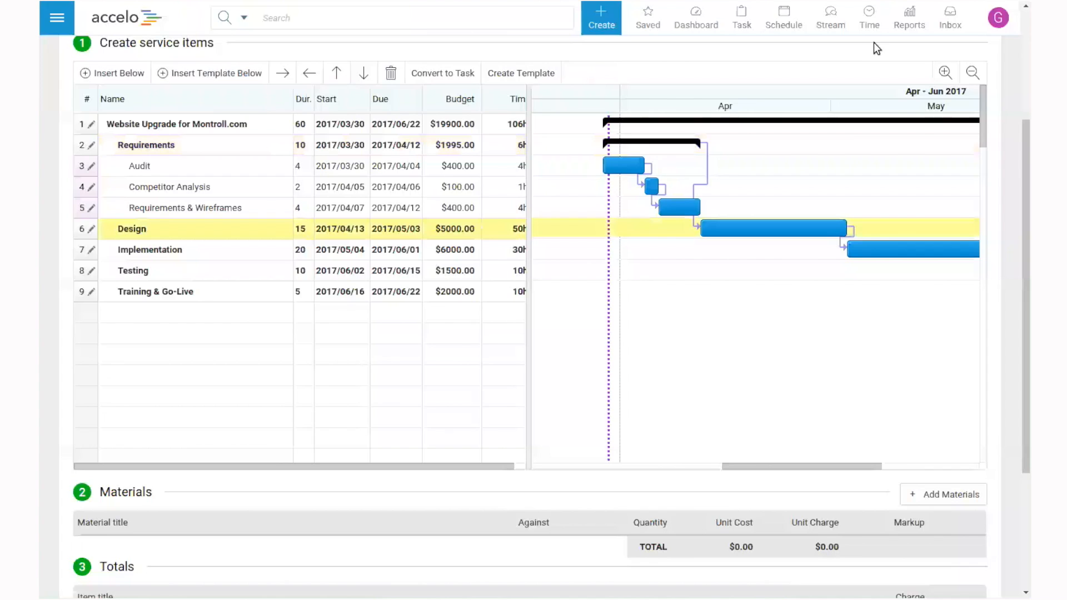
Add the KEN-01 Kentico Standard material to the Implementation milestone's budget.
click(92, 251)
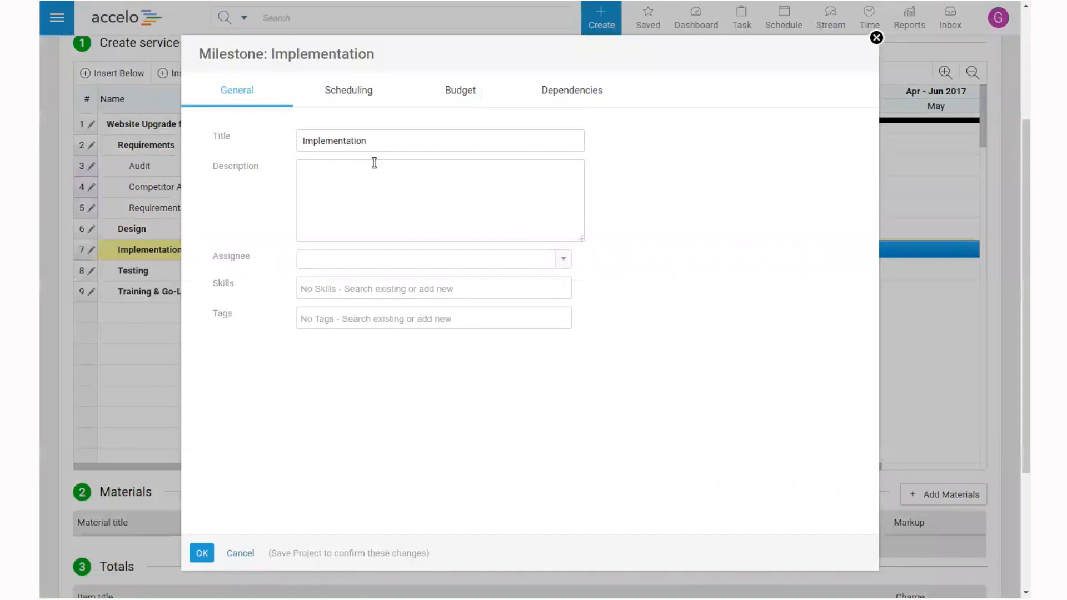
click(460, 91)
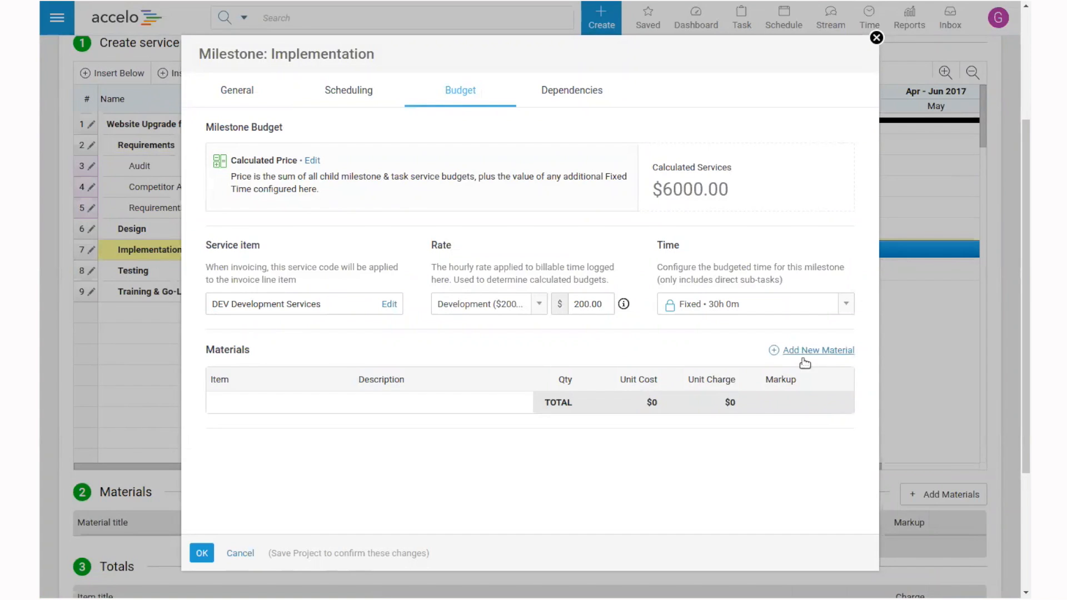
click(822, 350)
click(341, 409)
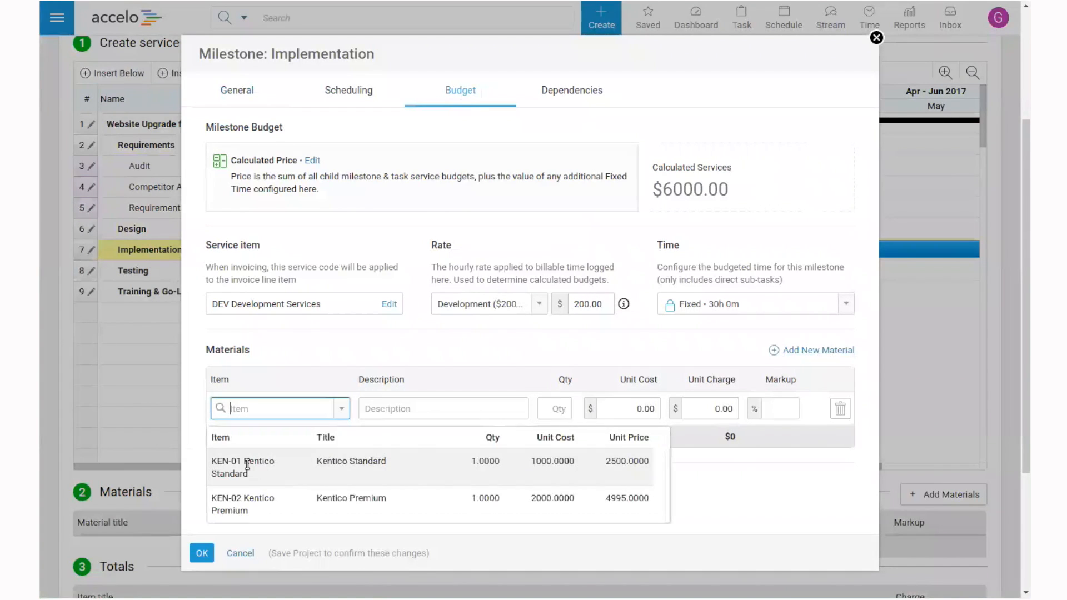
click(248, 465)
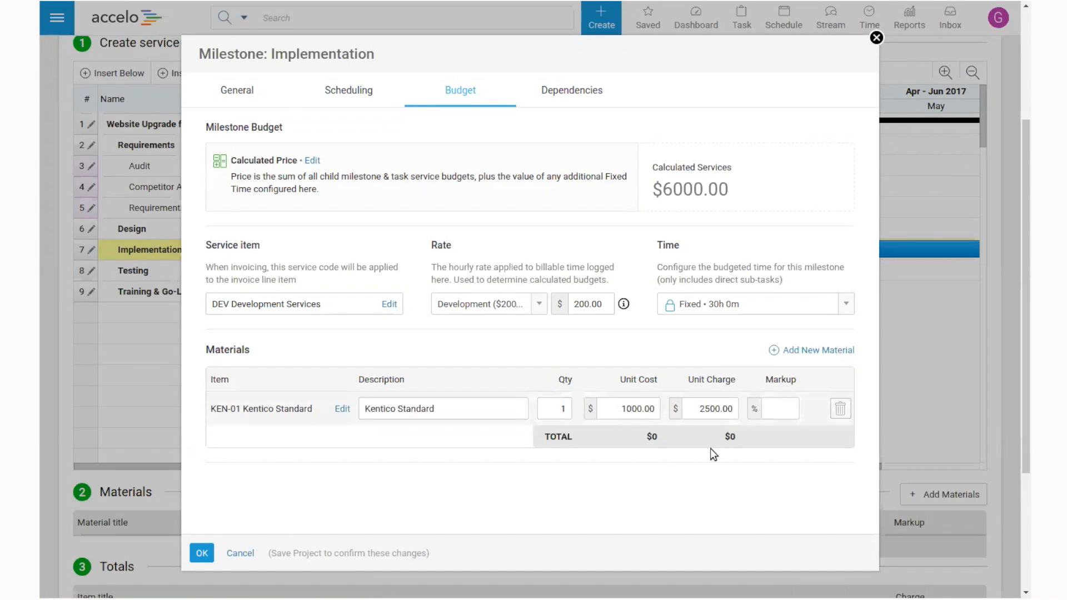
Check the Kentico Standard material's unit cost and unit charge, and apply the Implementation milestone's settings.
click(638, 409)
click(702, 410)
double_click(702, 410)
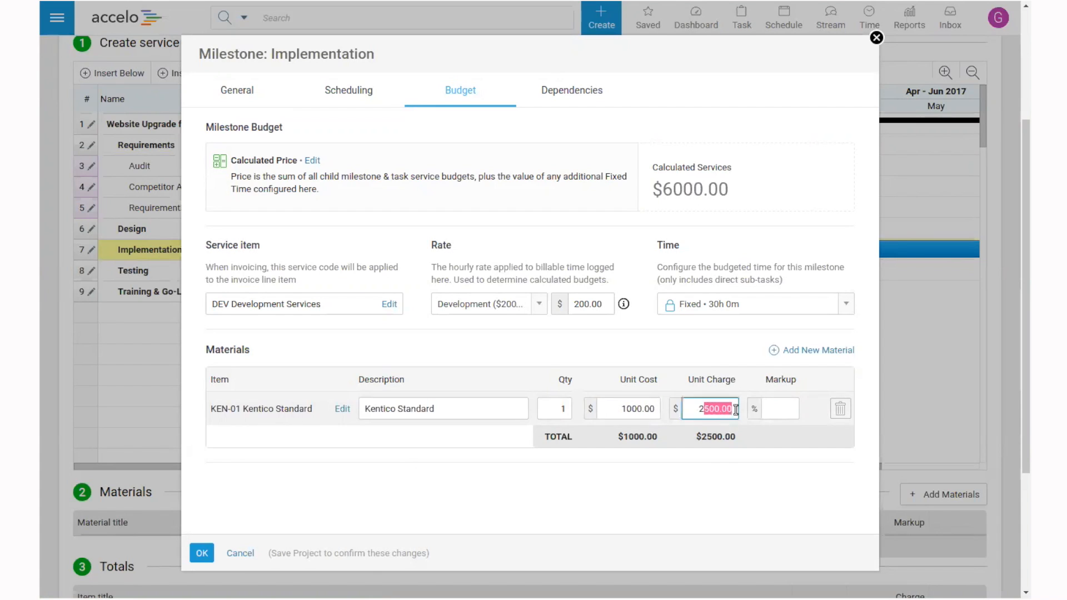
click(728, 472)
scroll(731, 474, down, 1)
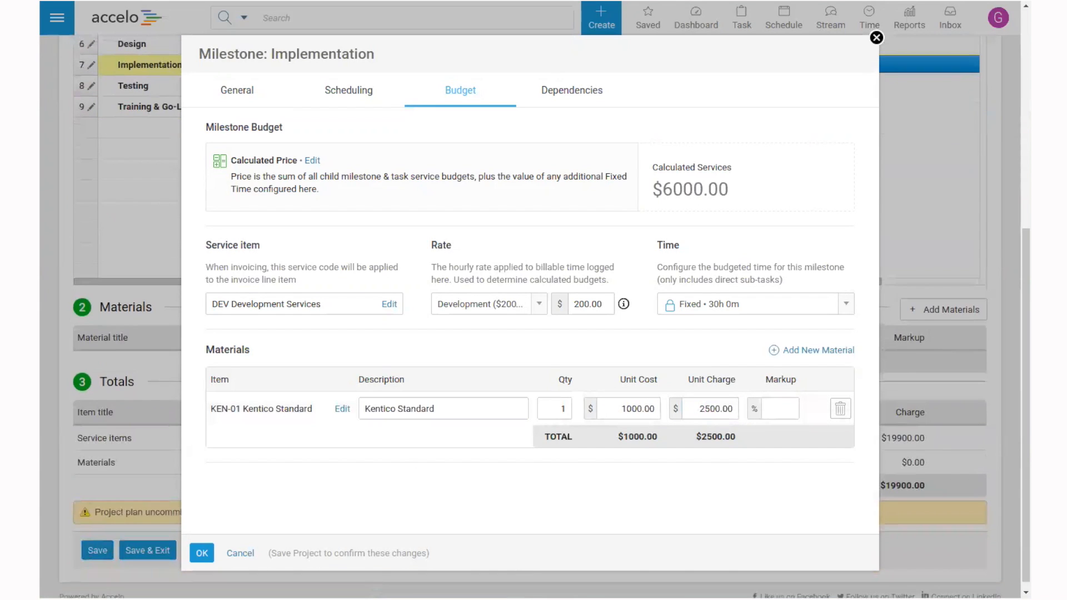
click(202, 553)
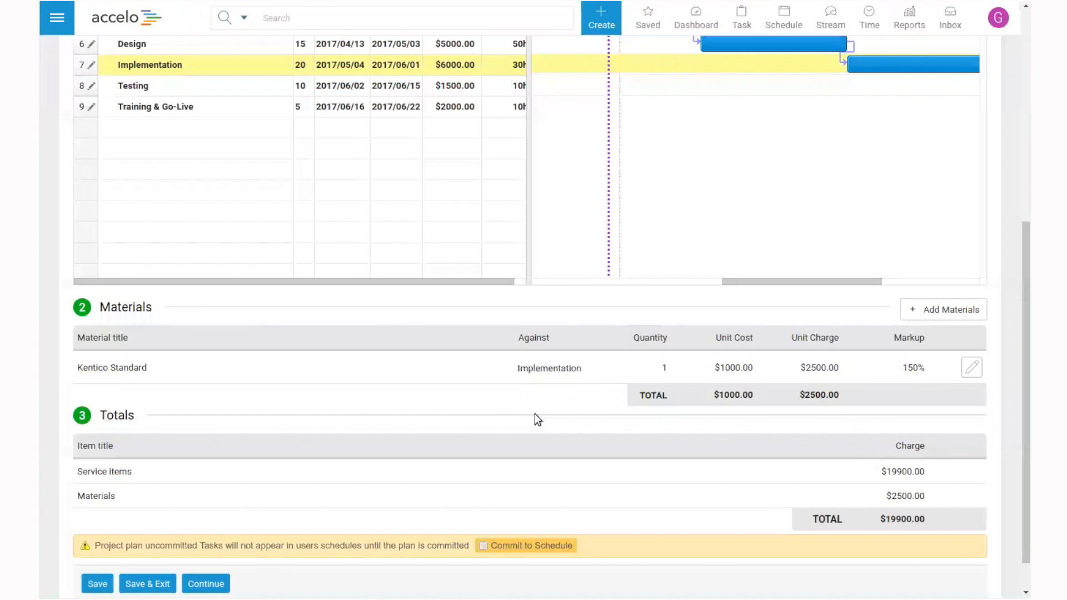
Review the project plan's milestones, materials and totals, and save and exit the plan.
scroll(534, 414, up, 3)
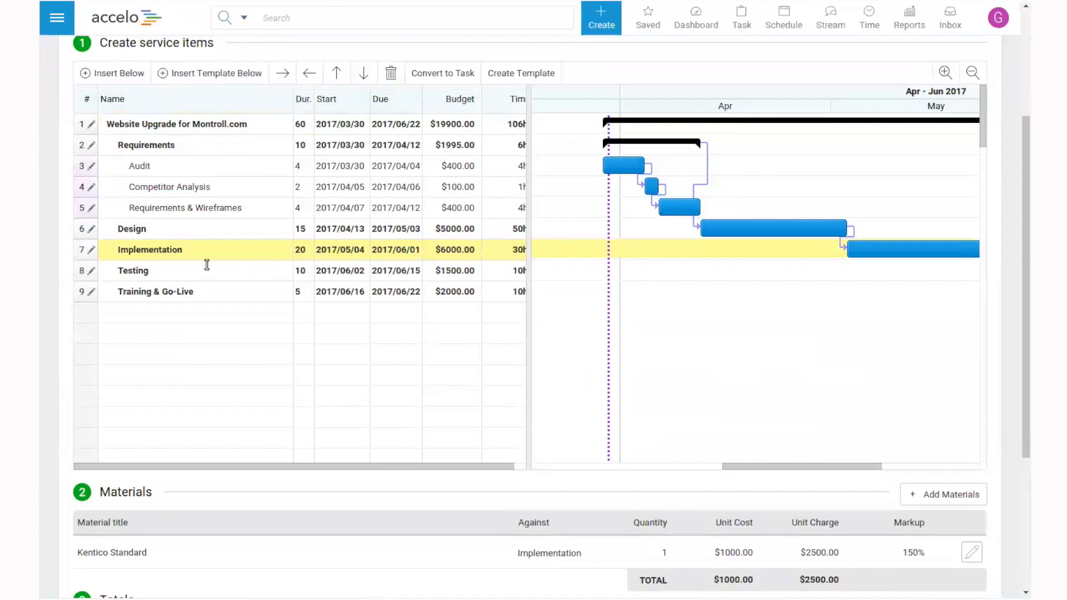
scroll(65, 385, down, 3)
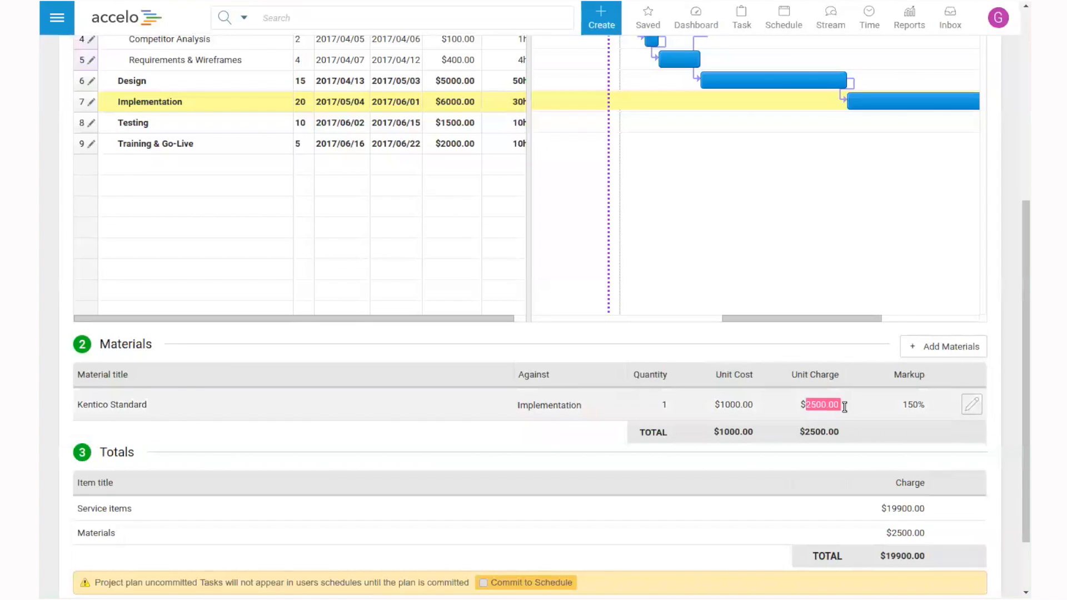
scroll(60, 463, down, 2)
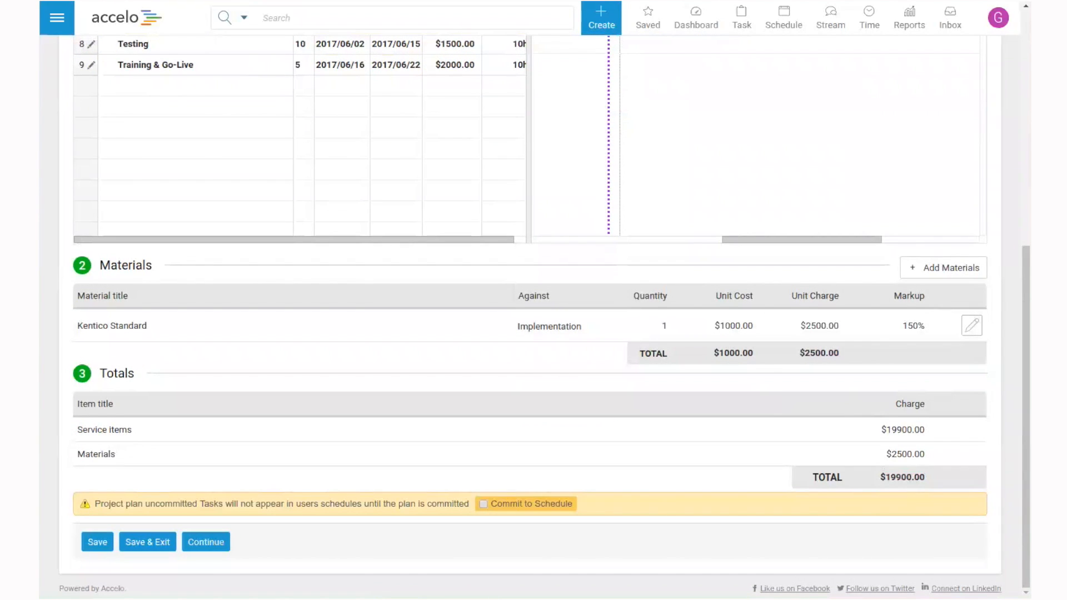
click(147, 541)
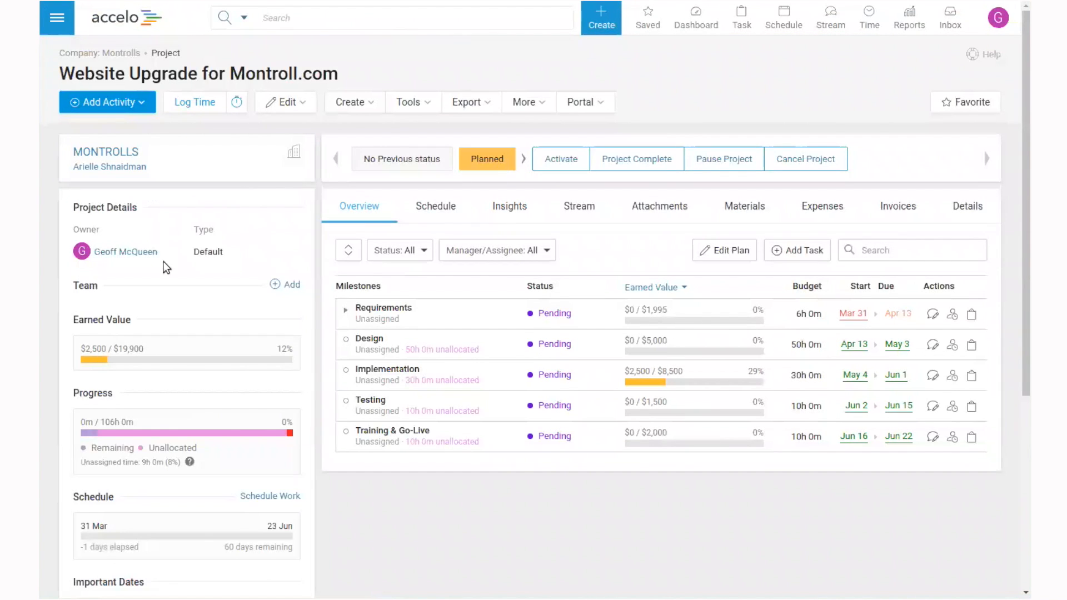
Examine the project's owner and earned value on its overview page.
drag(76, 229, 106, 229)
click(151, 223)
drag(86, 348, 108, 348)
Open the Projects settings in the system configuration.
click(57, 18)
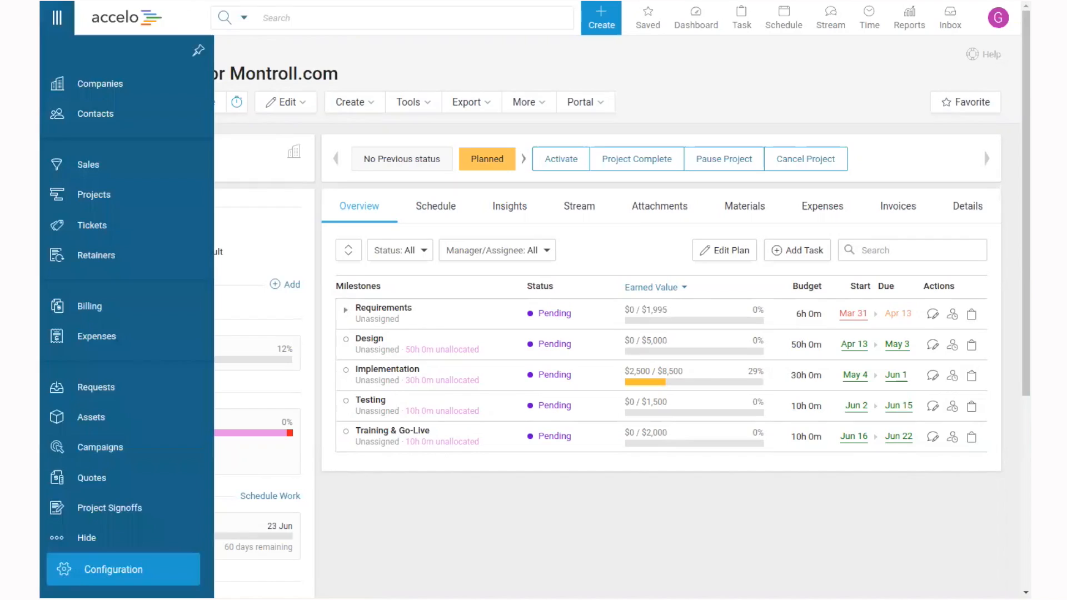
click(49, 20)
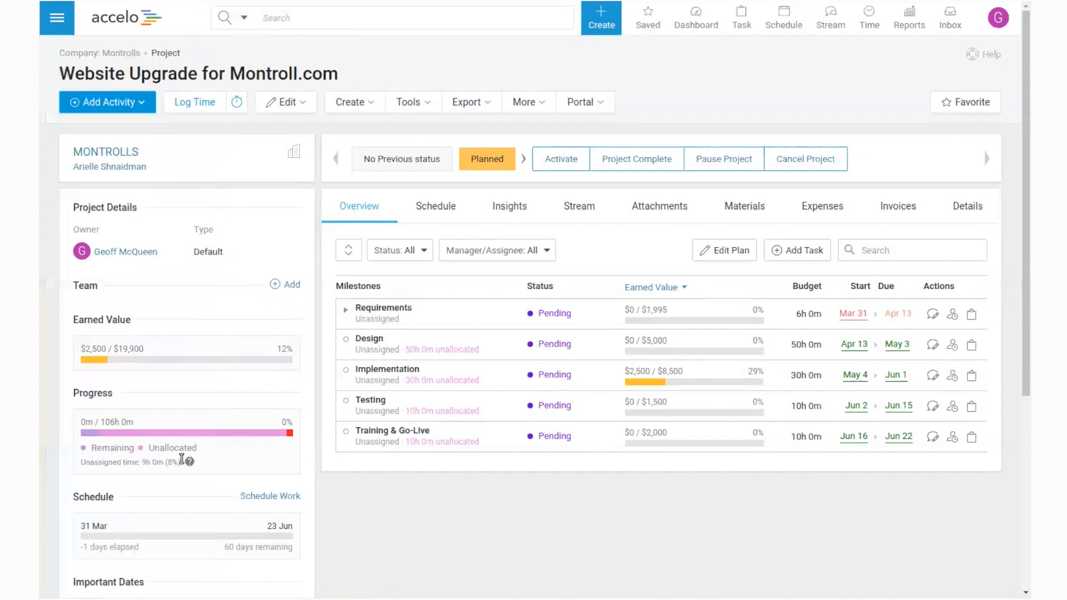
drag(271, 359, 290, 354)
click(281, 386)
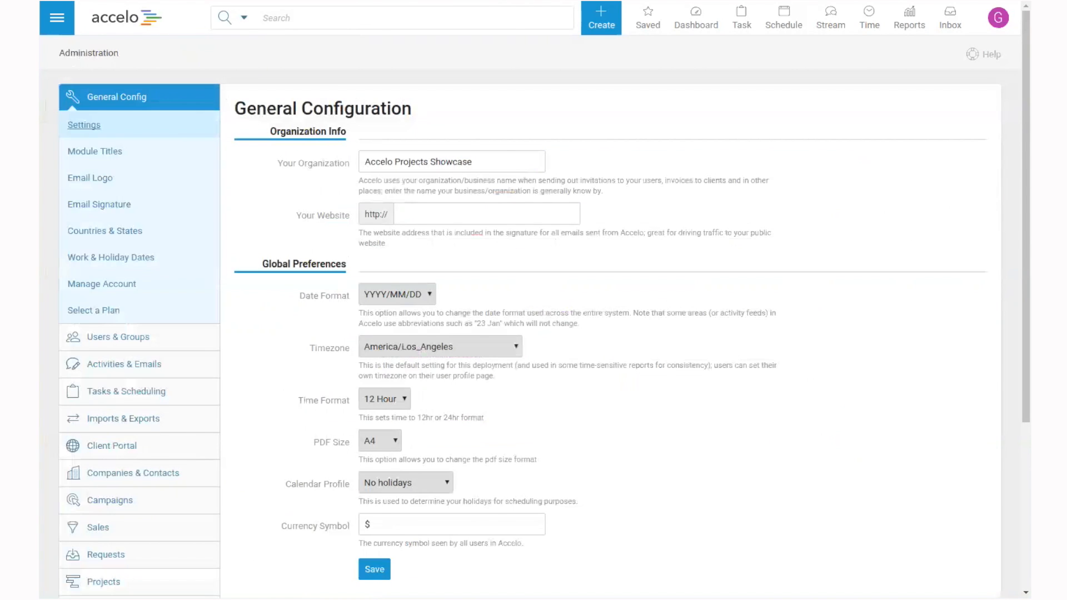
scroll(127, 483, down, 1)
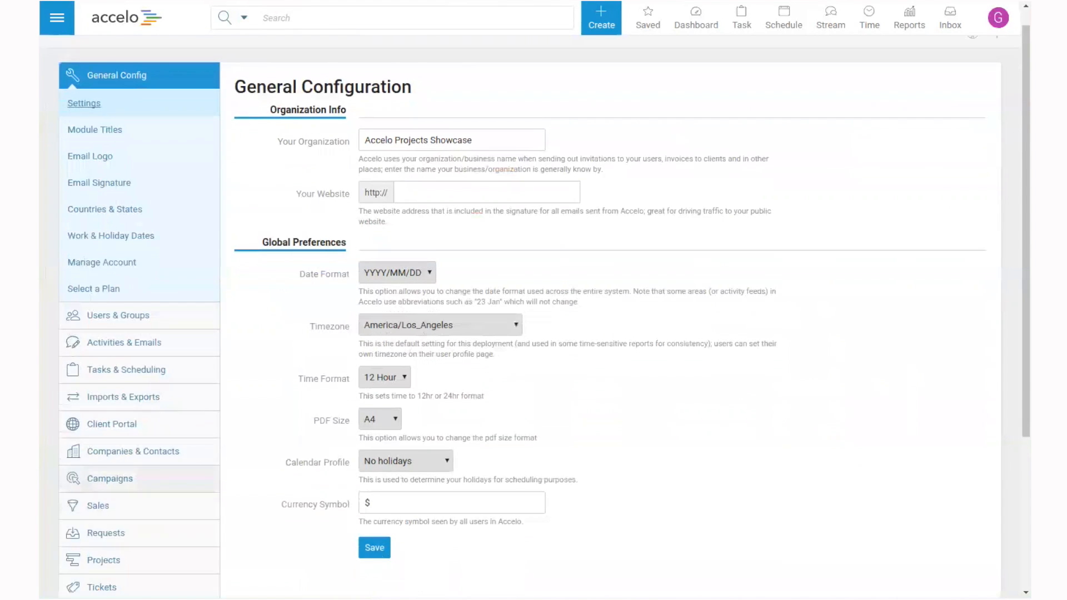
scroll(111, 507, down, 2)
click(103, 508)
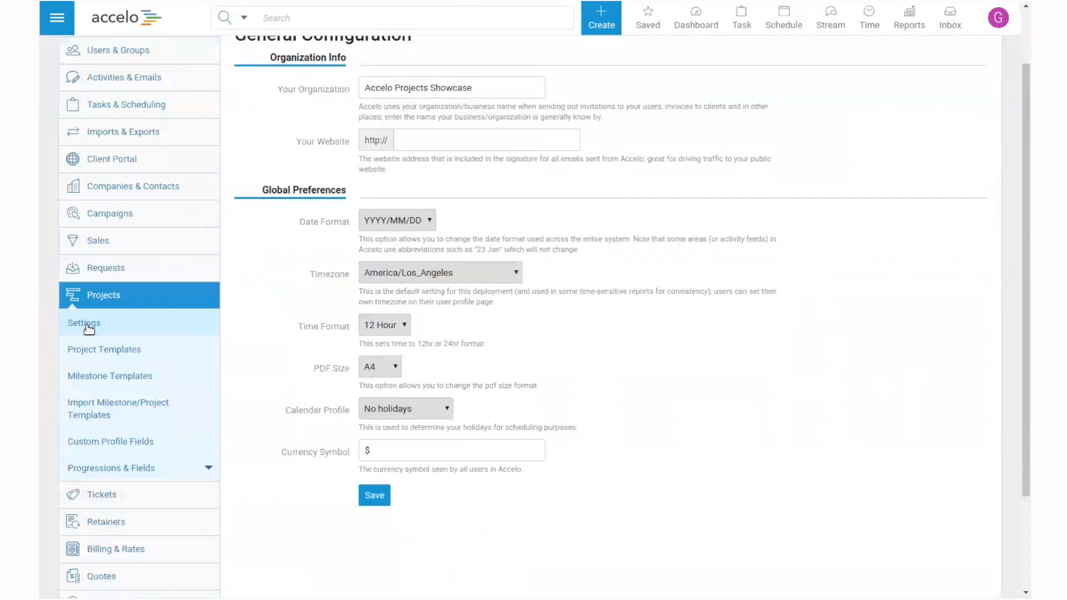
click(86, 325)
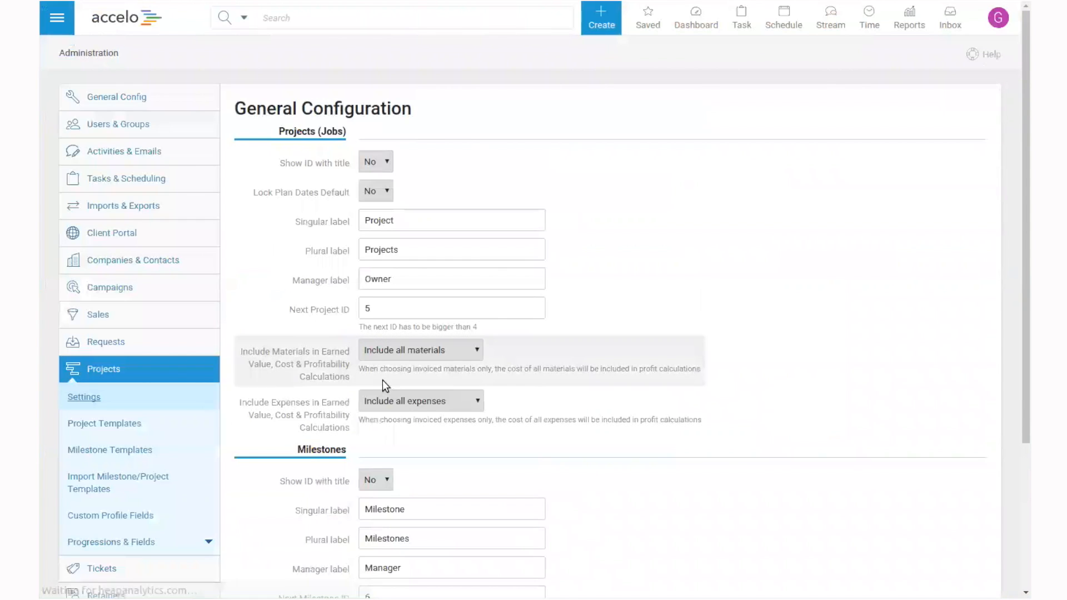
Set materials in earned value, cost and profitability calculations to "Include invoiced materials" and save the project settings.
drag(248, 356, 340, 377)
click(428, 350)
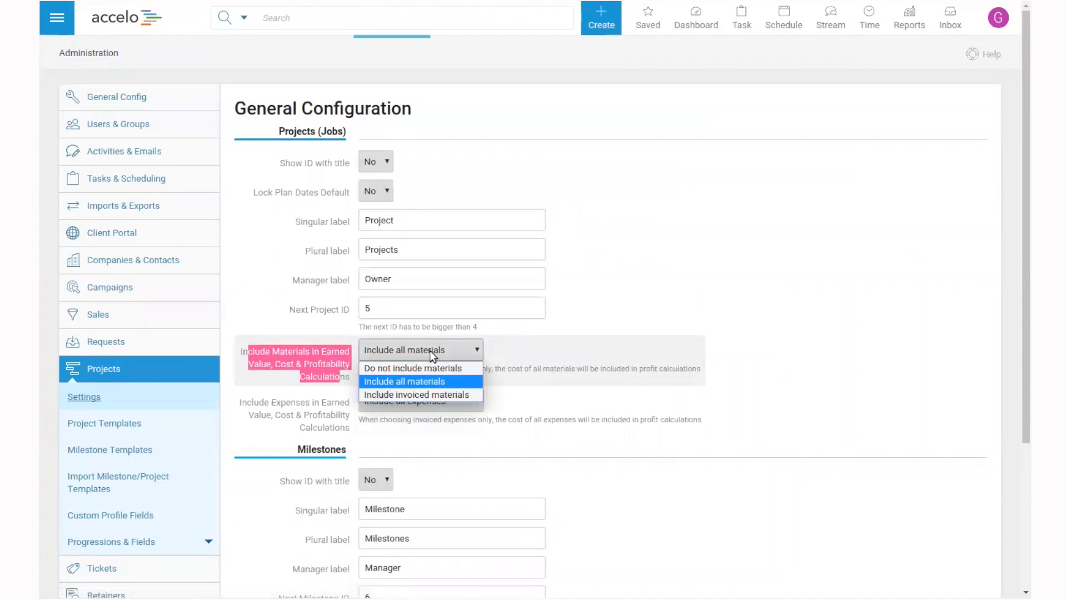
click(451, 395)
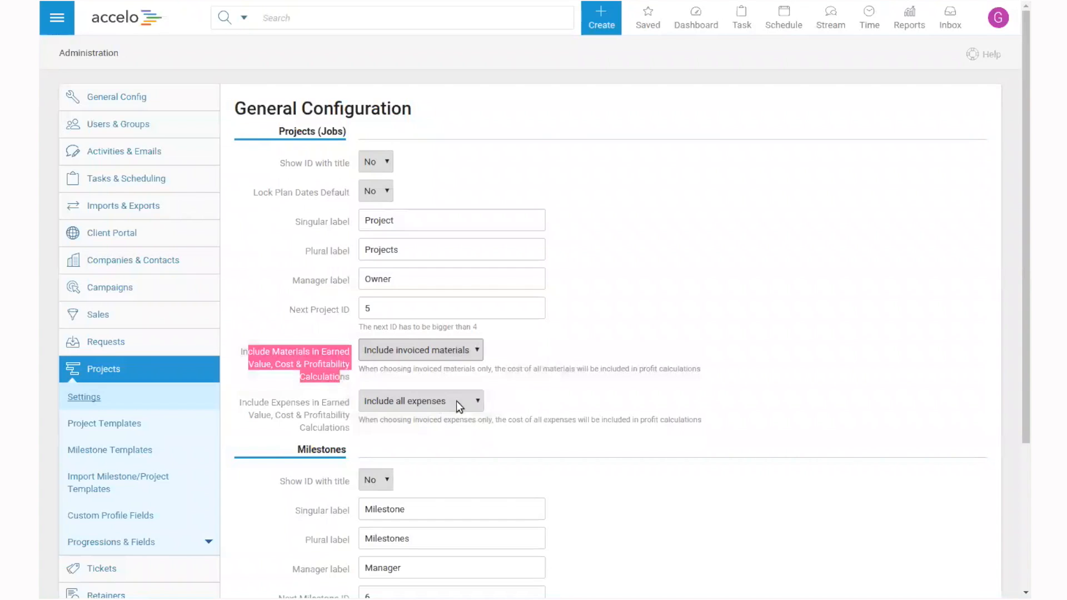
click(547, 420)
scroll(712, 471, down, 3)
click(379, 450)
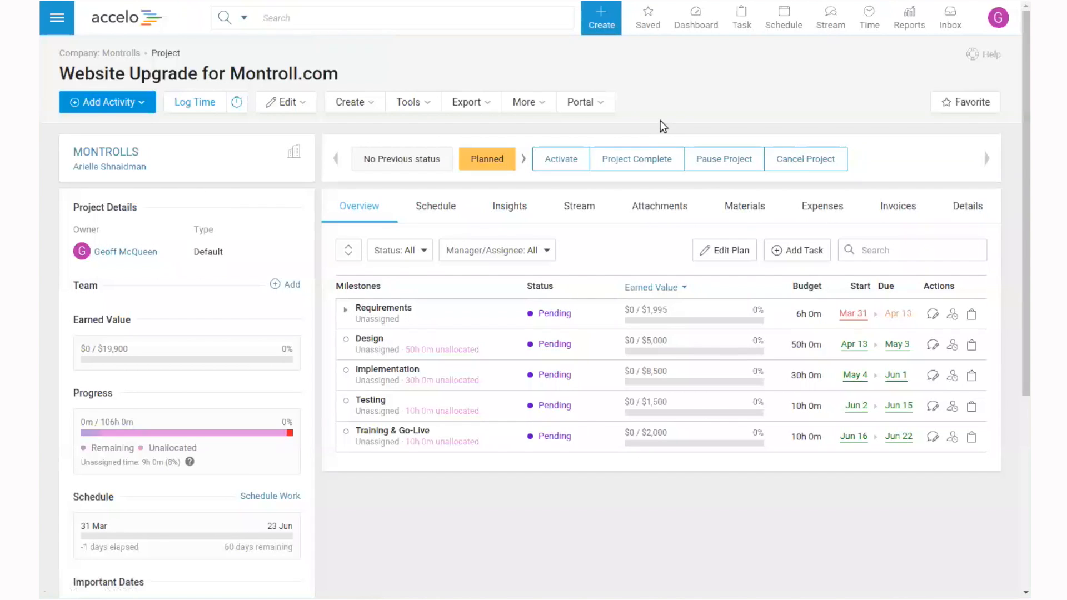
Review the earned value, progress and schedule details on the Website Upgrade for Montroll.com project's overview.
mouse_move(113, 423)
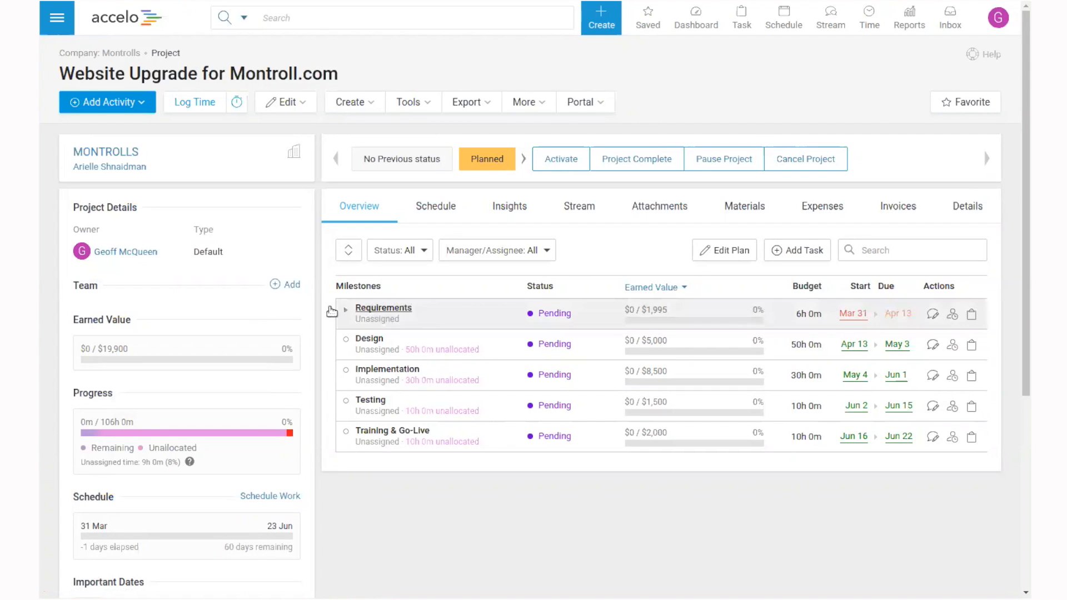
scroll(522, 324, down, 1)
scroll(531, 325, down, 1)
scroll(528, 328, up, 2)
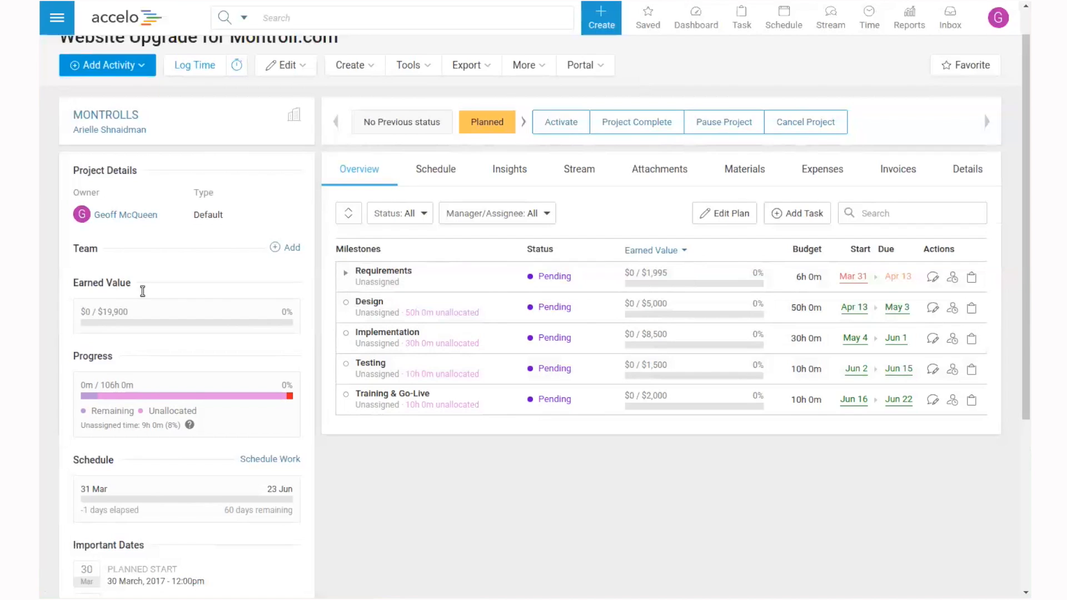
drag(88, 283, 127, 281)
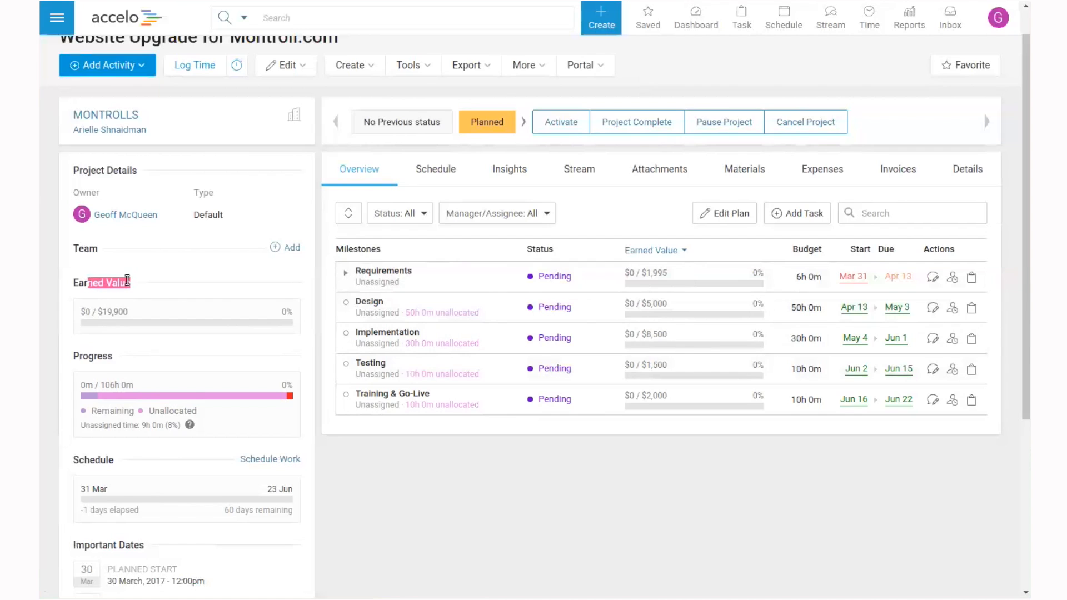
click(77, 360)
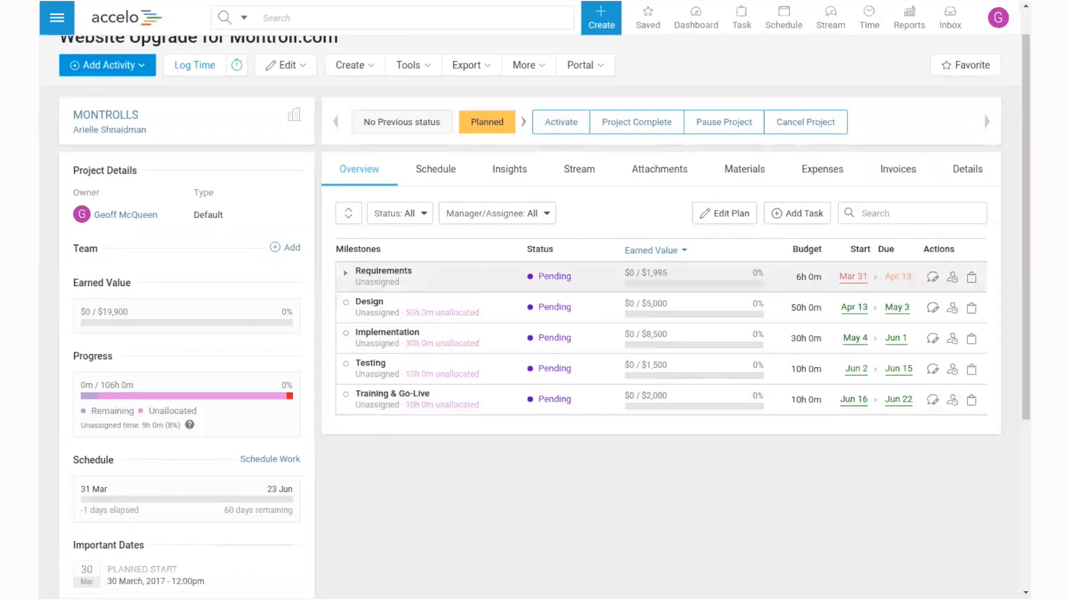
Expand the Requirements milestone to show its tasks and activate the milestone.
click(345, 273)
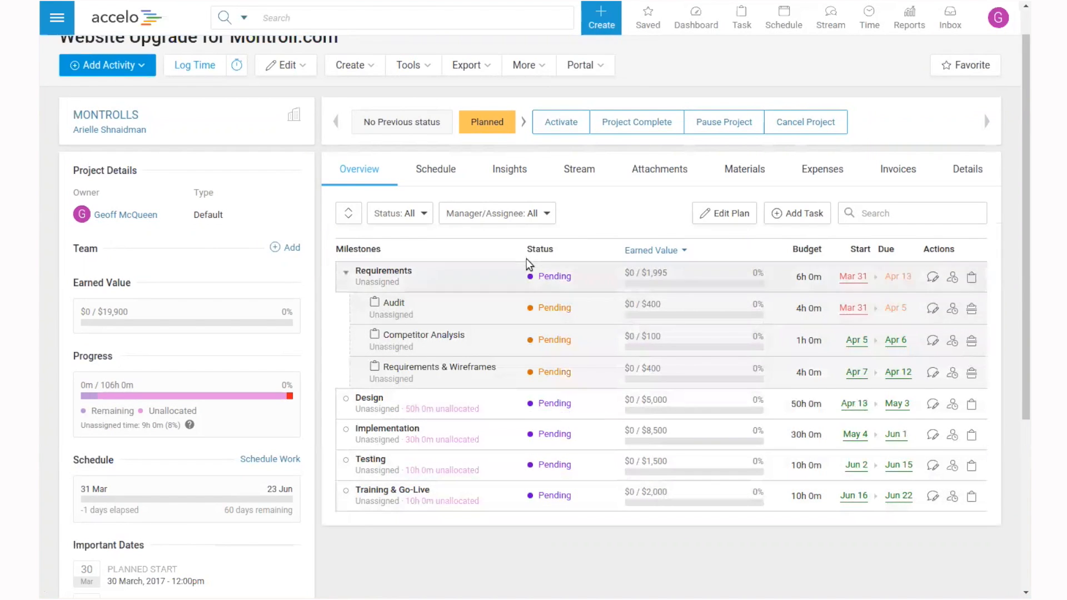
click(567, 280)
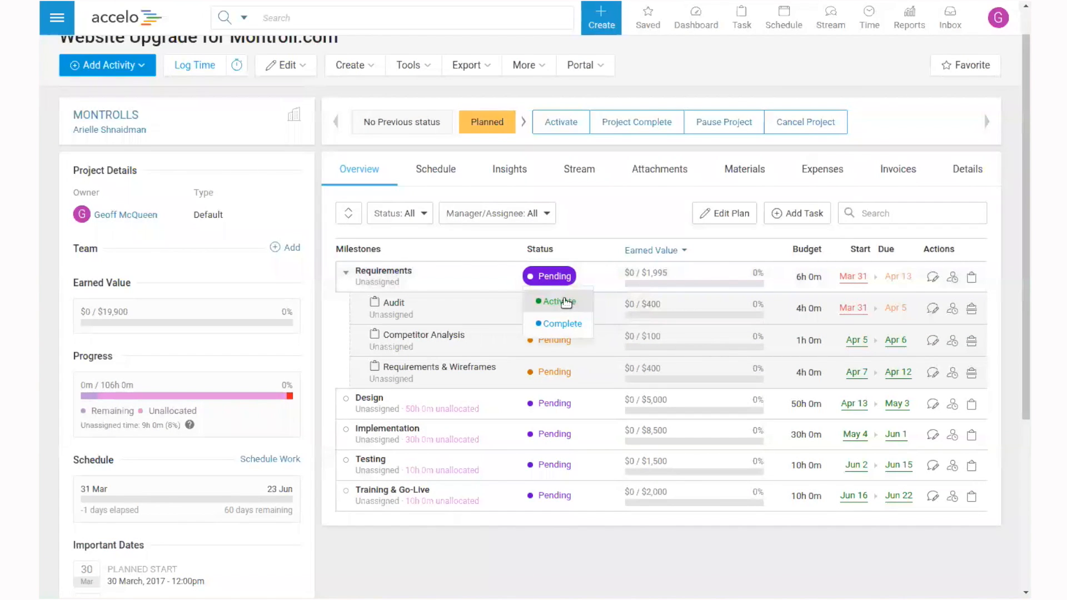
click(565, 303)
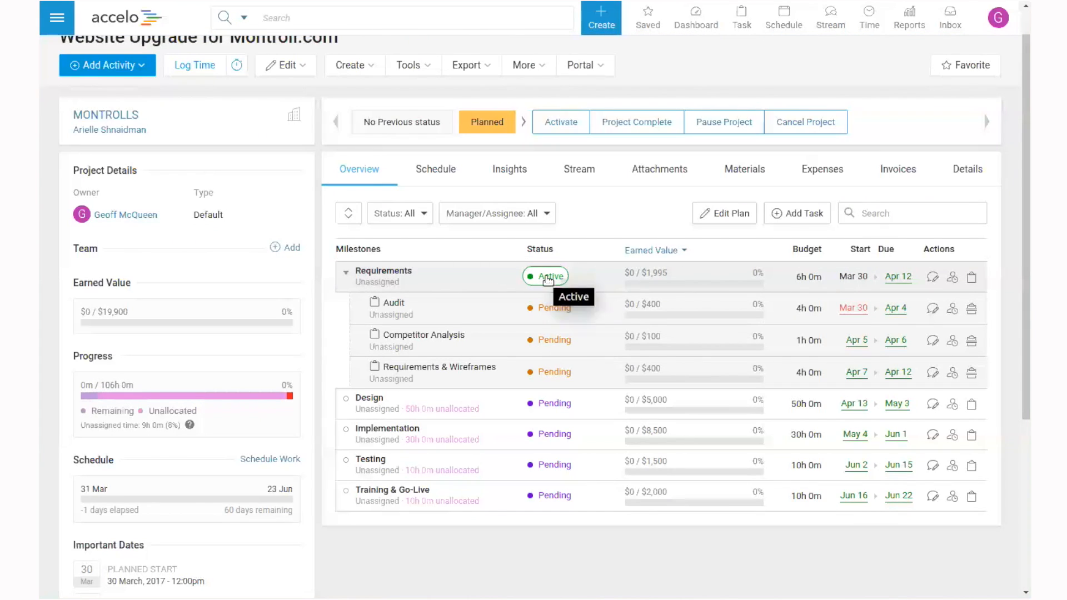
Check the planned and estimated dates of the Requirements milestone and Audit task, and set the Audit task to "Accept & Start".
mouse_move(896, 280)
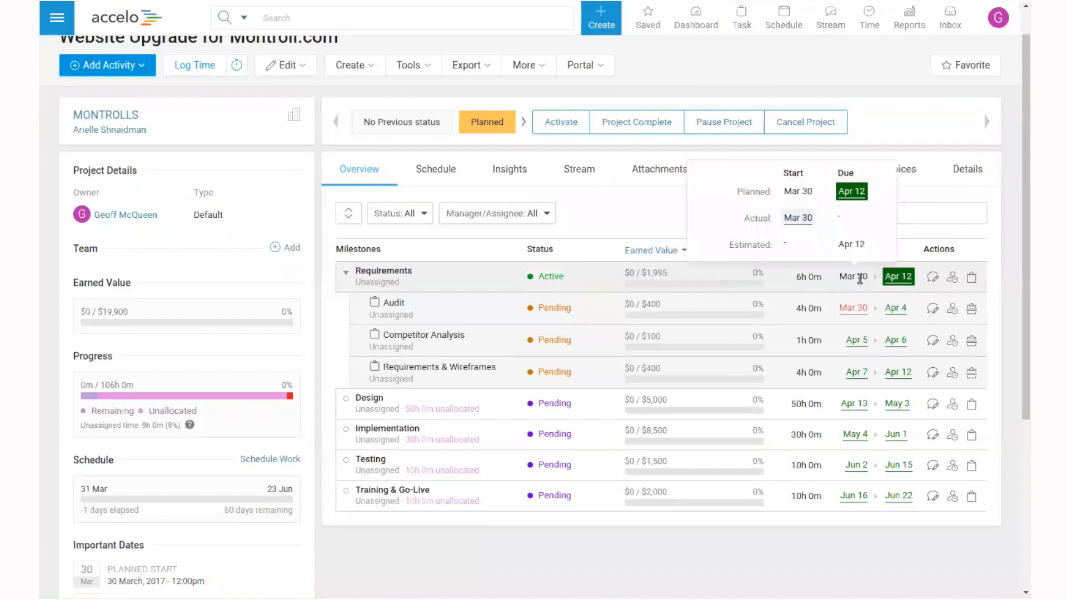
mouse_move(865, 312)
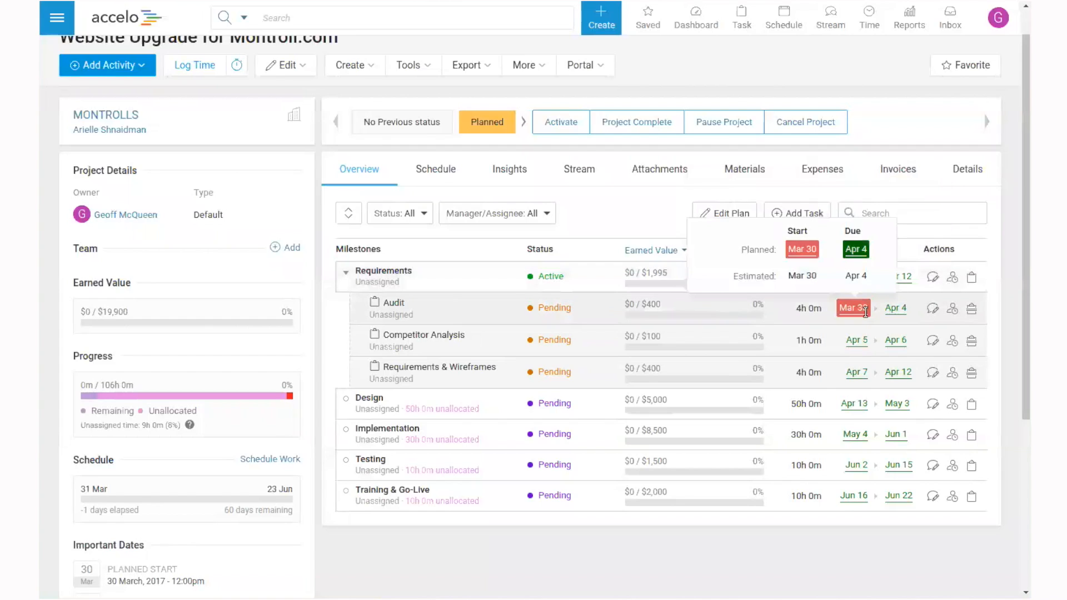
click(540, 312)
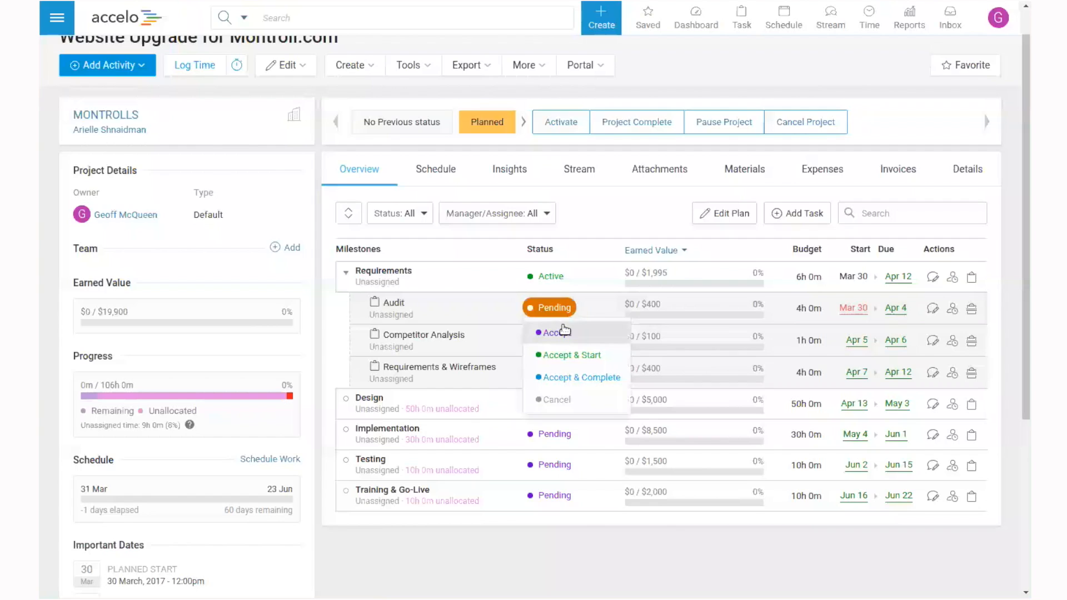
click(580, 358)
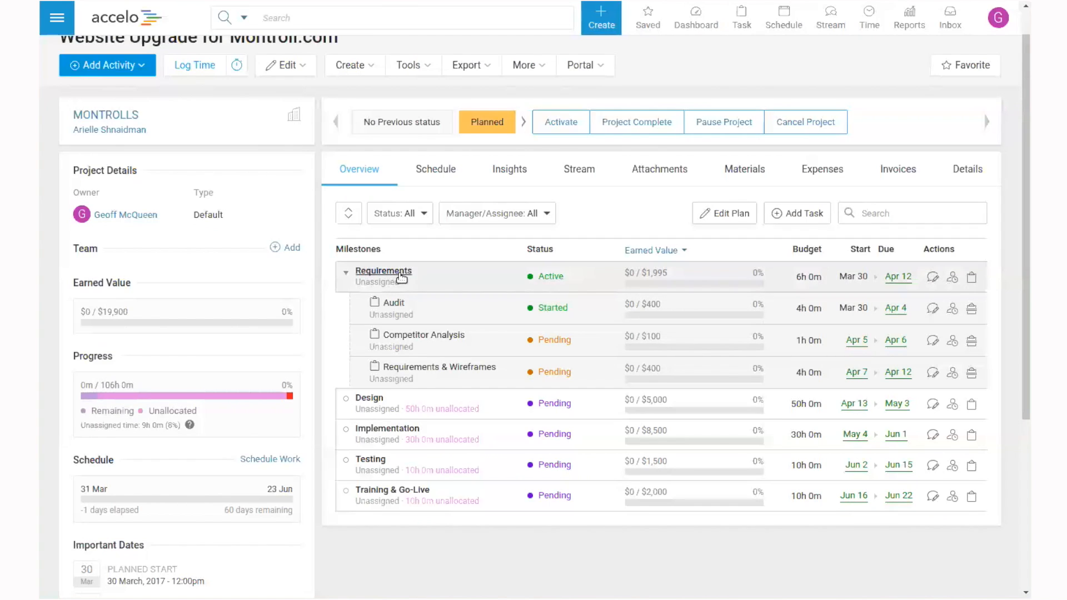
Fill in a 2h 30m time log for the Audit task titled "Need a lot of work", described as "going to be a big project. no problem though!".
click(953, 309)
click(741, 391)
text(2h 30m)
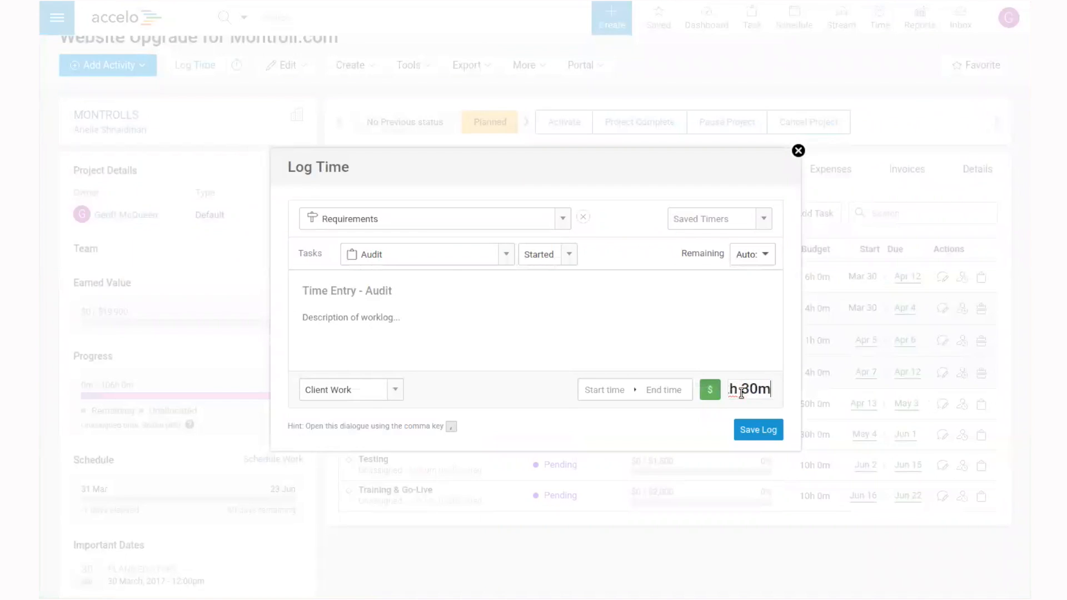
click(398, 294)
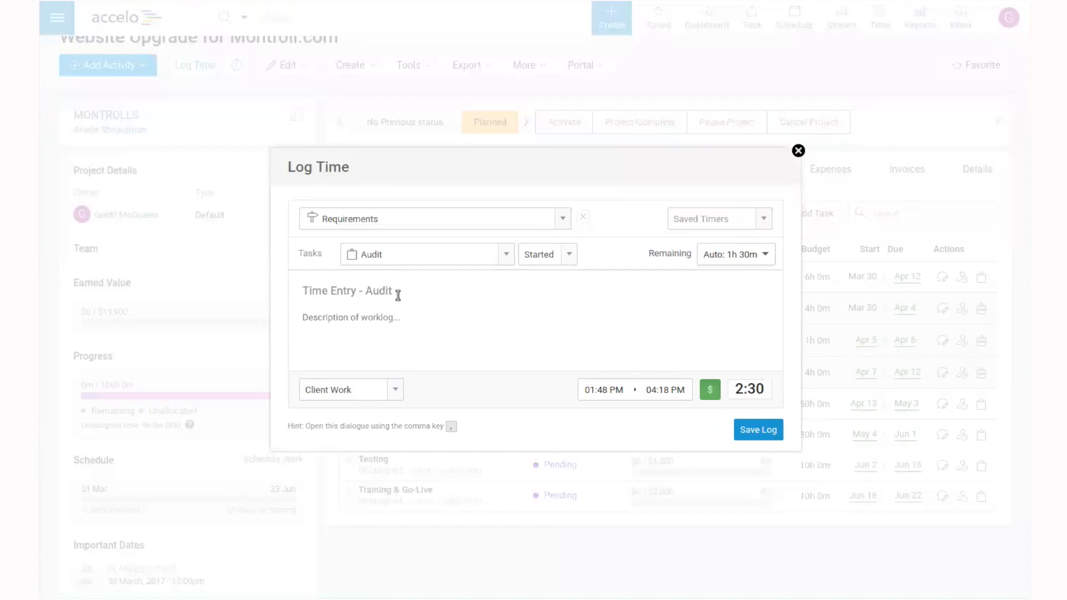
text(Need a lot of work)
key(Tab)
text(going to be a big project. no problem though!)
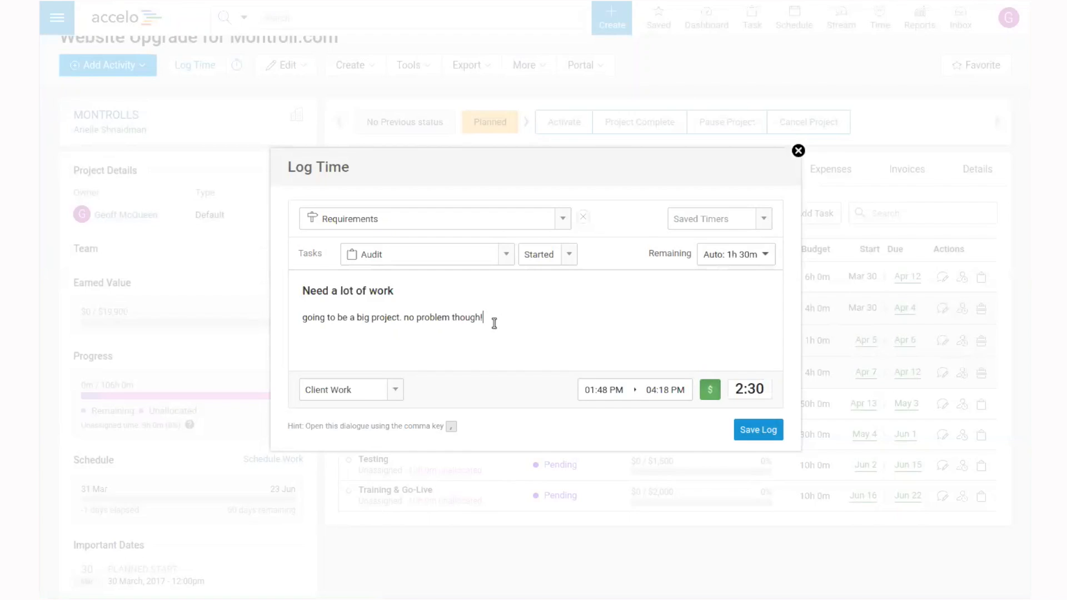
Set the Audit task's remaining time to 3h 30m and save the time log.
click(766, 256)
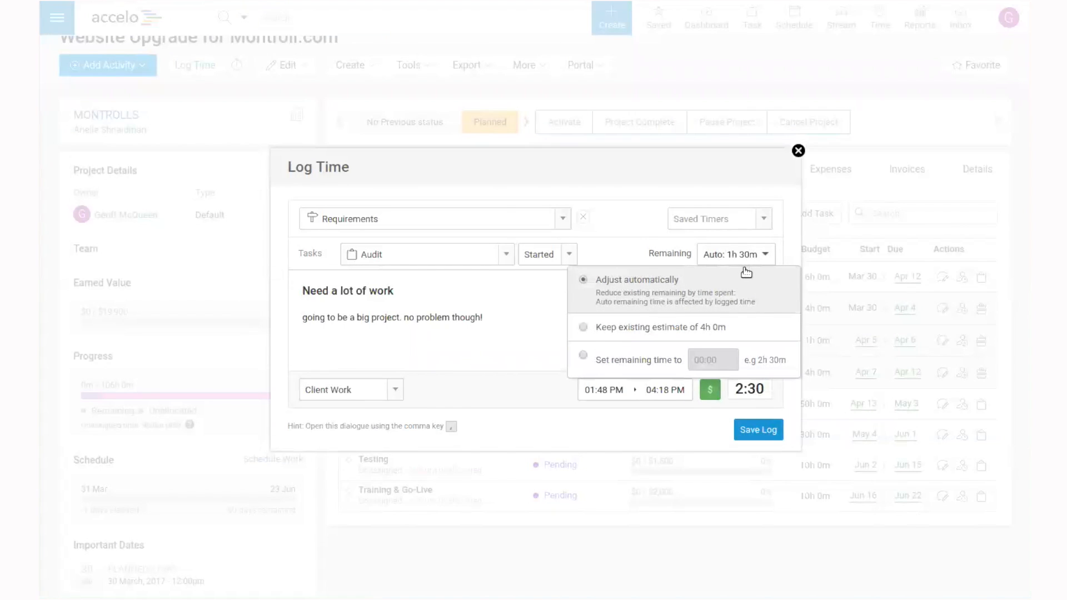
click(644, 360)
text(3h 30m)
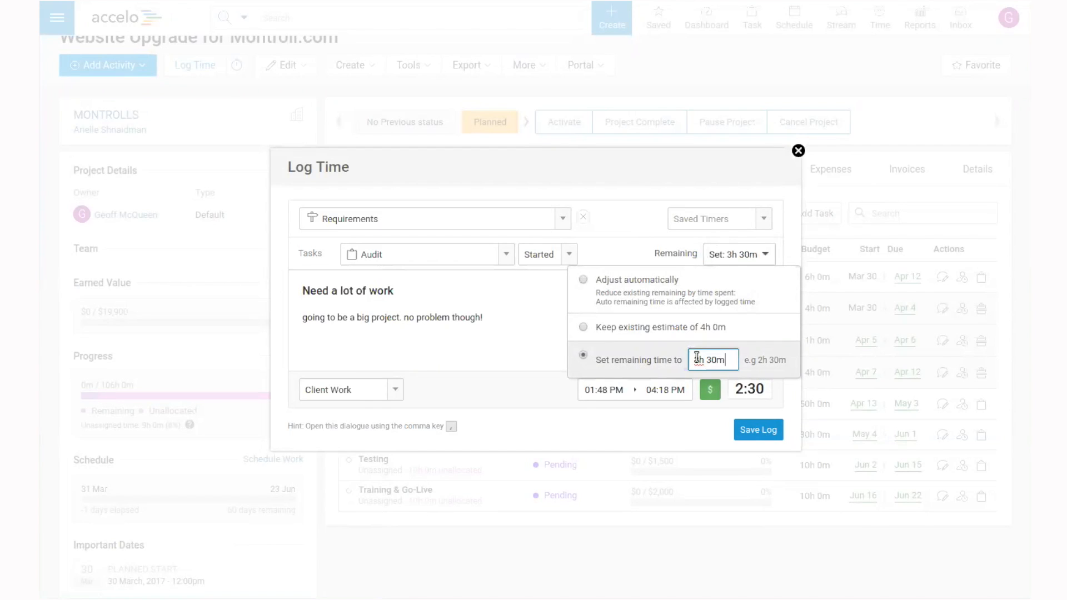
click(765, 432)
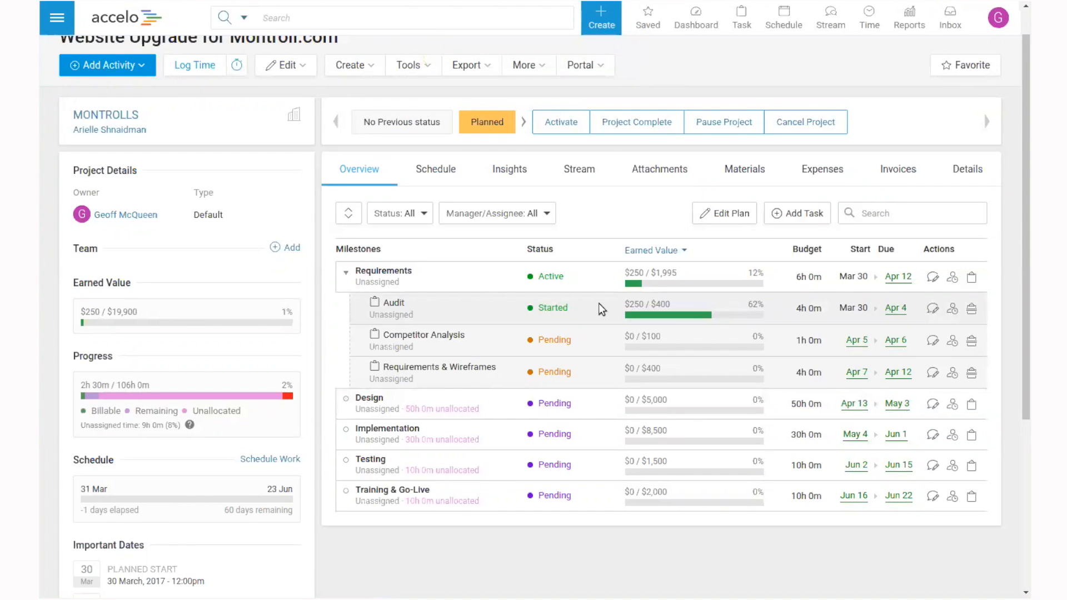
Switch the milestone list's Earned Value column to Time, and mark the Audit task as Complete.
click(684, 251)
click(679, 289)
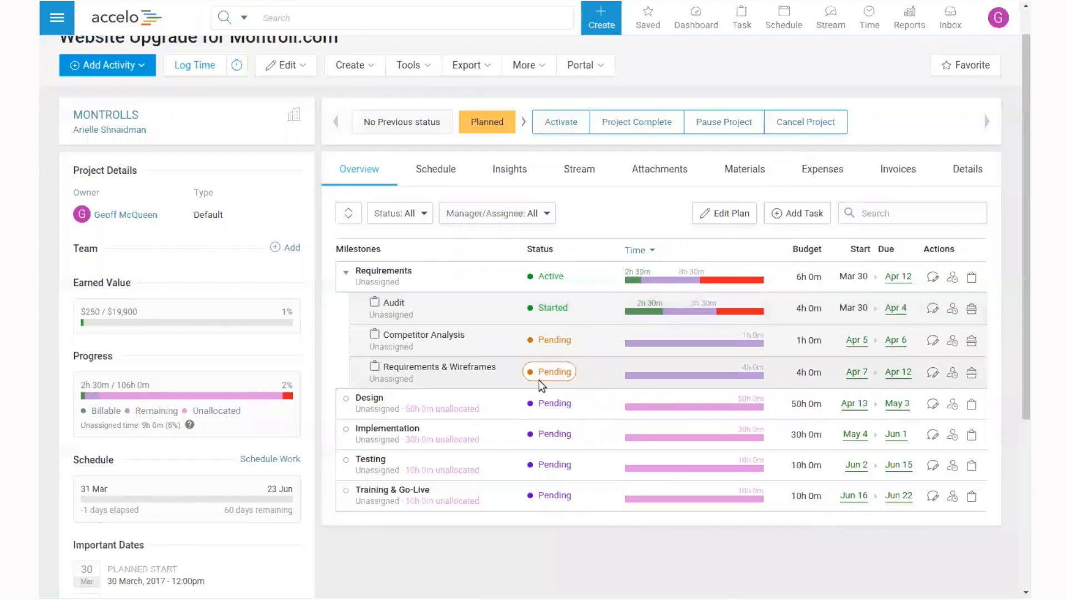
mouse_move(643, 309)
mouse_move(735, 278)
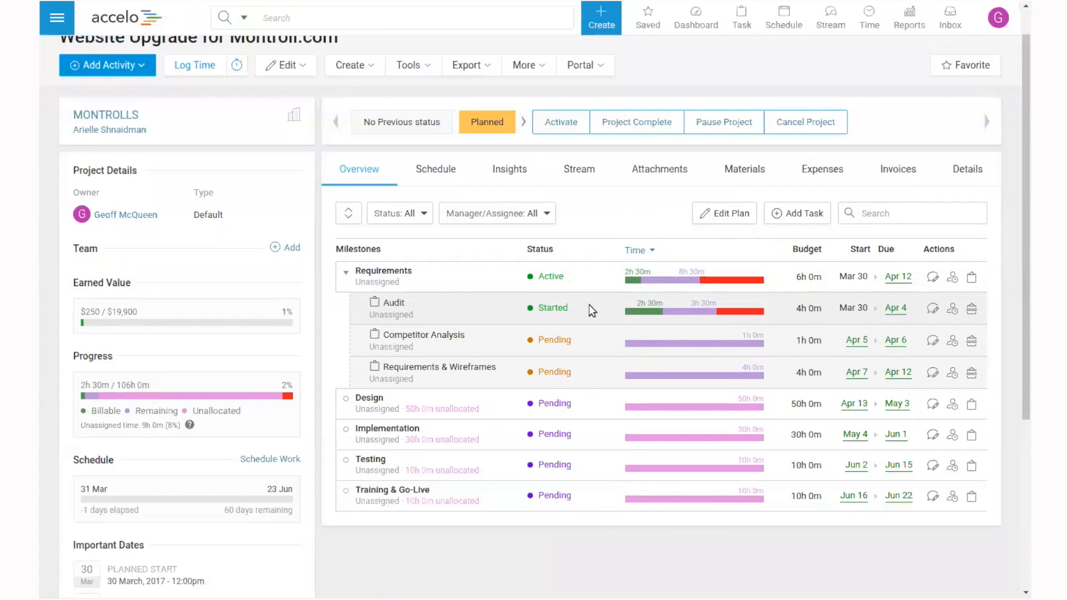
click(547, 307)
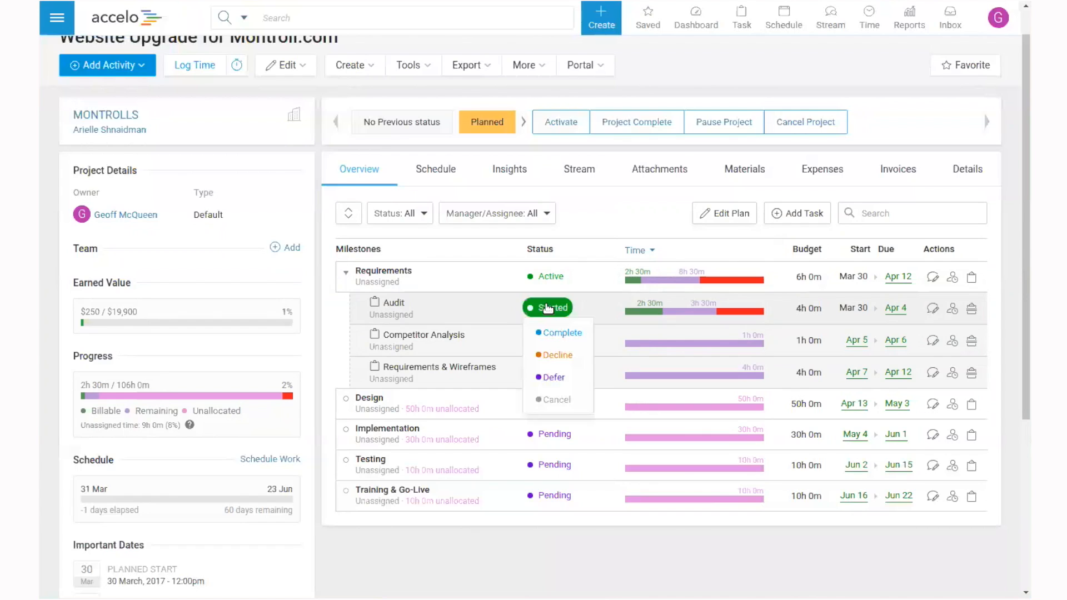
click(553, 333)
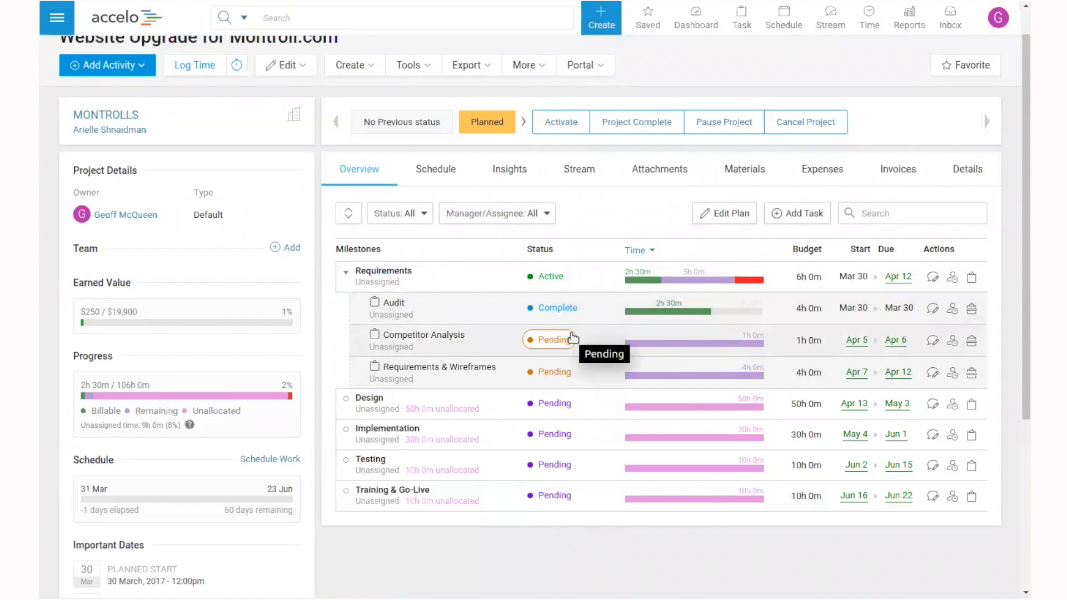
Start an email activity on the Competitor Analysis task, addressed to the client's contact.
click(934, 341)
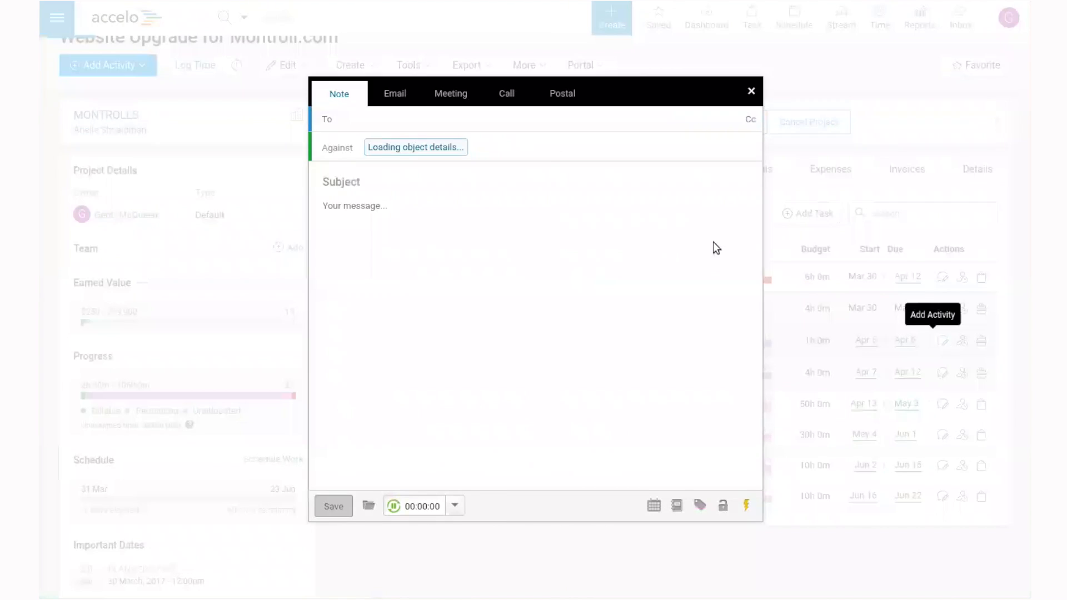
click(400, 94)
text(ari)
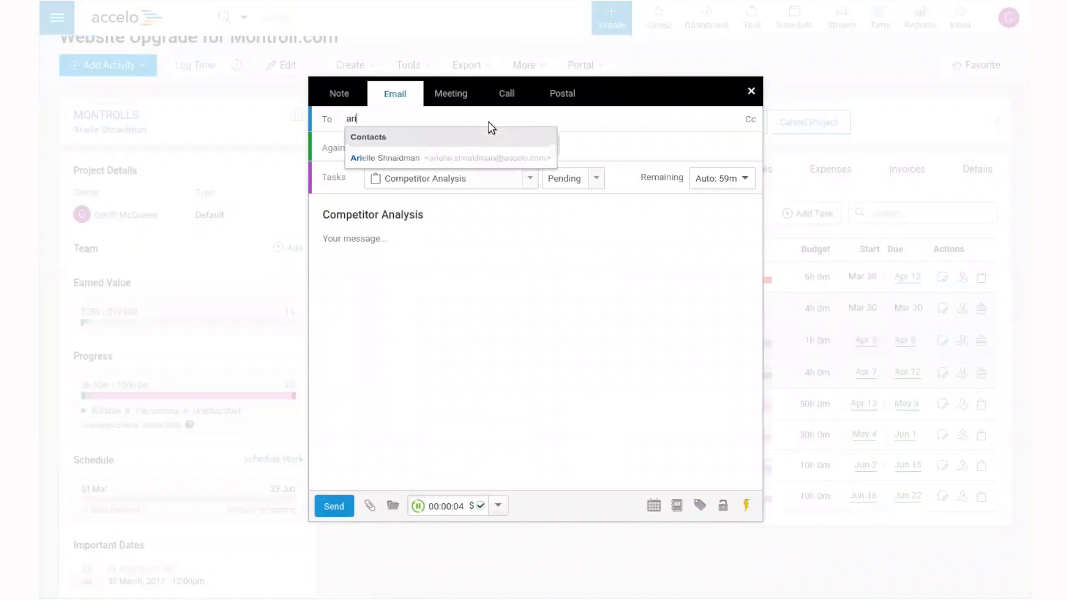
click(496, 157)
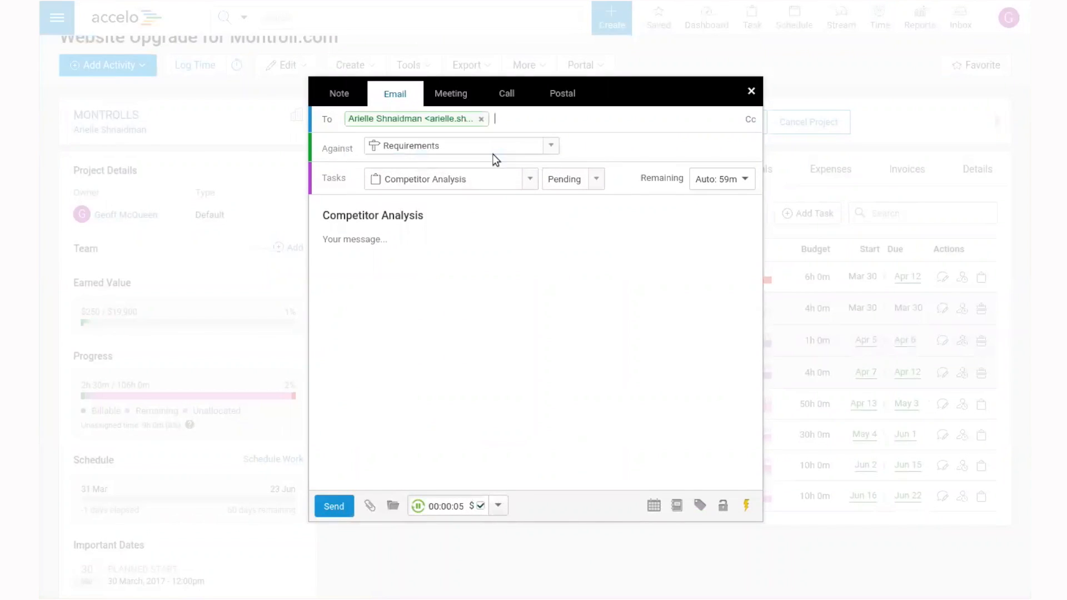
Write the email message greeting the client's contact by first name and asking "Are the Qubectrolls competitors of yours?".
click(405, 239)
text(He)
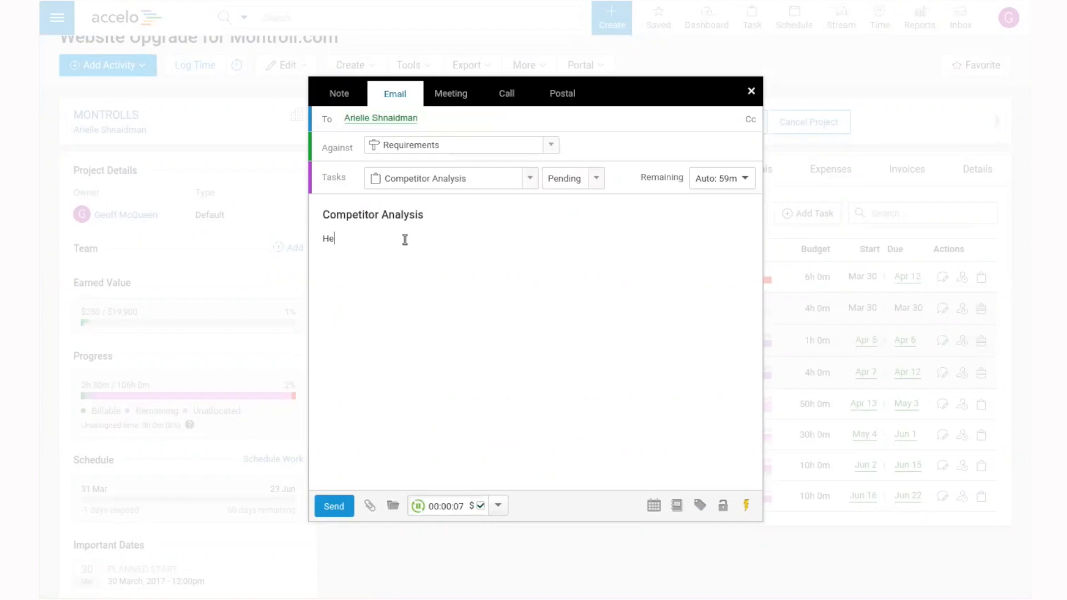
text(y Arielle,)
key(Return)
key(Return)
text(Are the Qubectrol)
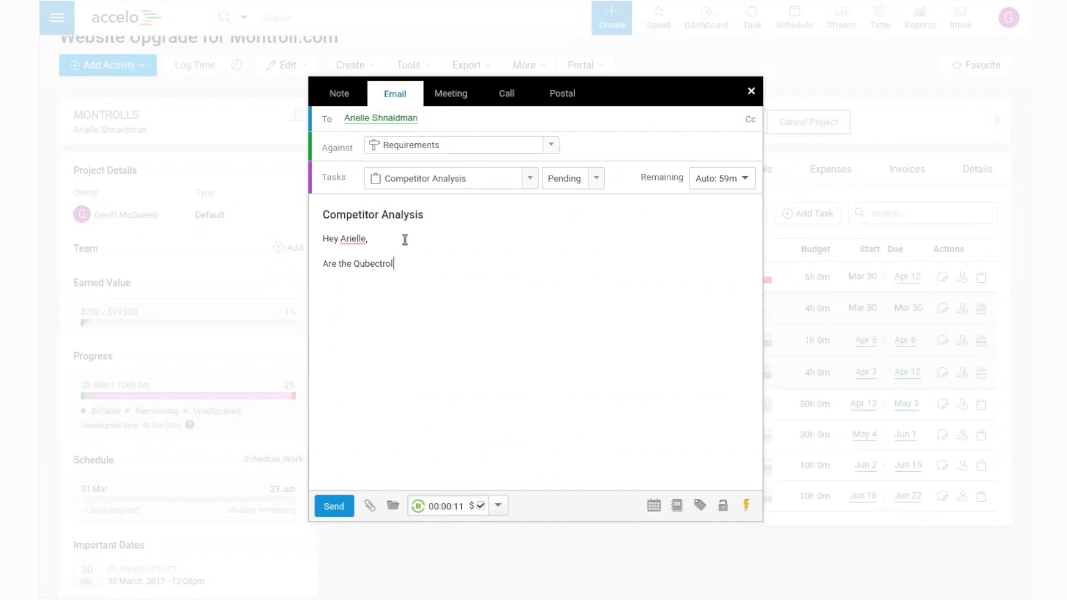
text(ls competitors of yours?)
Stop the email's timer and set its logged time to 00:30:00.
click(418, 506)
click(442, 507)
text(30)
key(BackSpace)
key(BackSpace)
text(00)
click(548, 347)
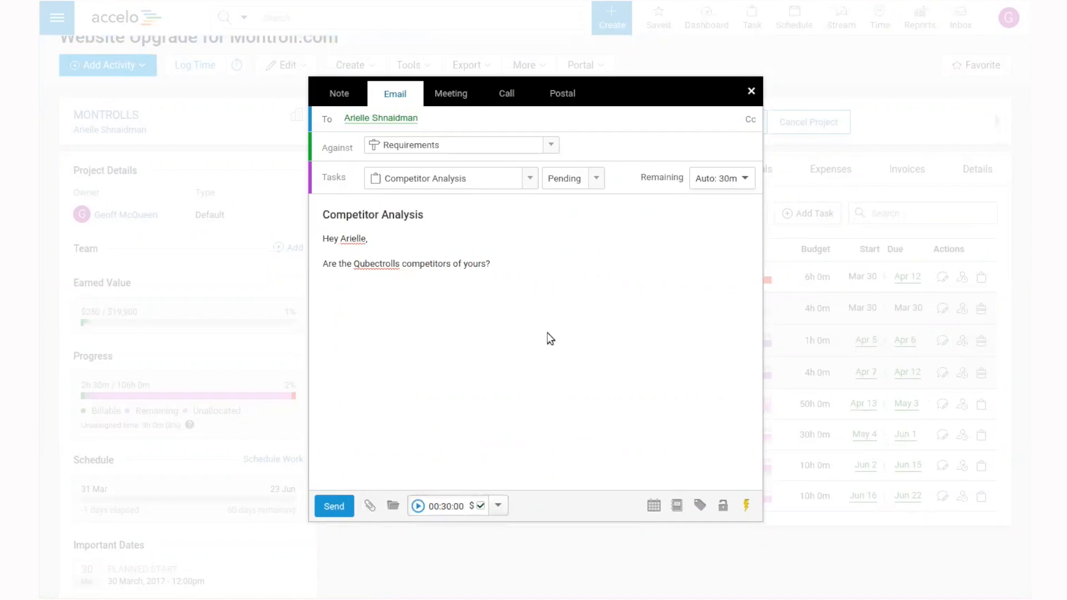
Send the Competitor Analysis email, and check it in the project's activity stream before returning to the overview.
click(334, 506)
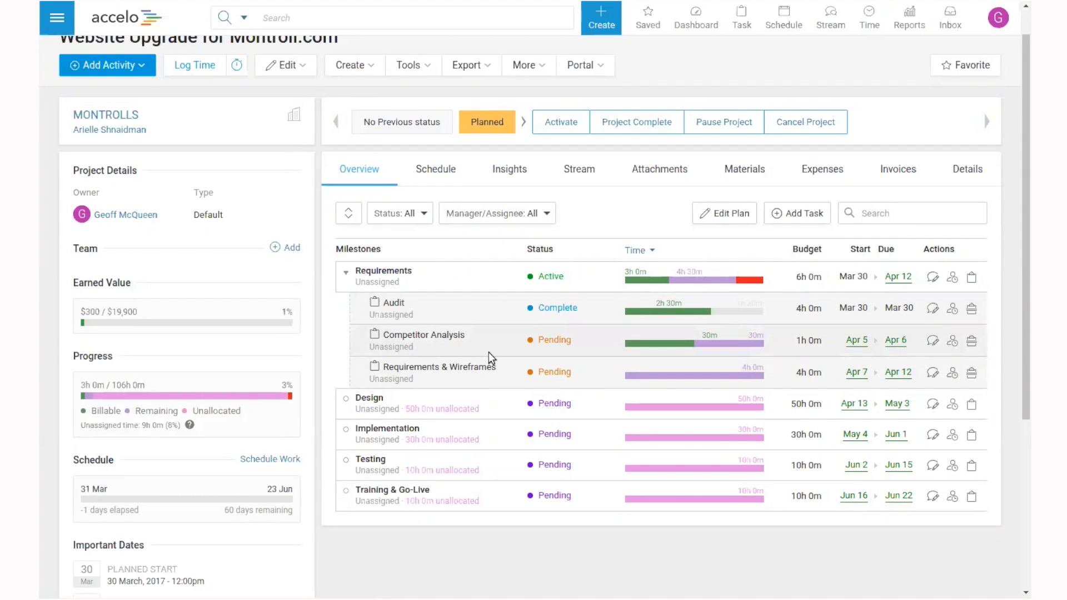
click(589, 169)
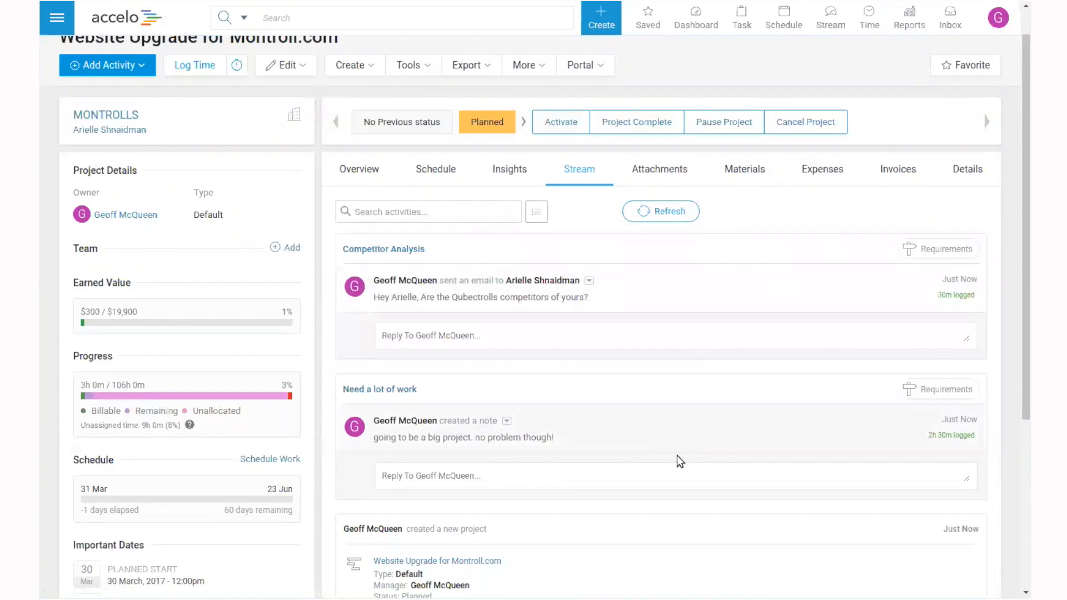
click(361, 174)
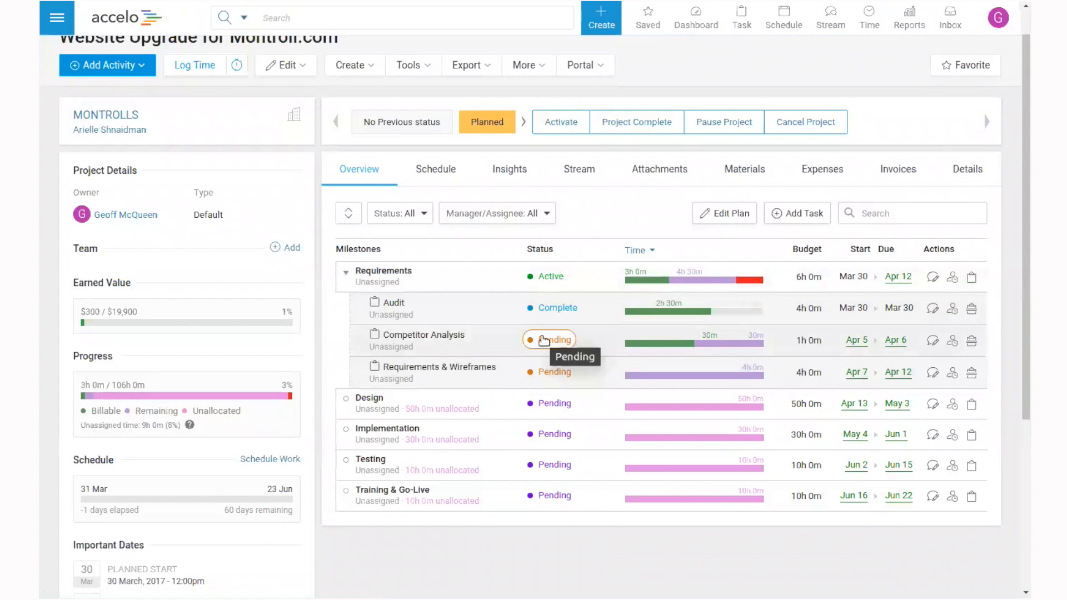
Mark the Requirements milestone as Complete and activate the Design milestone.
click(552, 282)
click(557, 348)
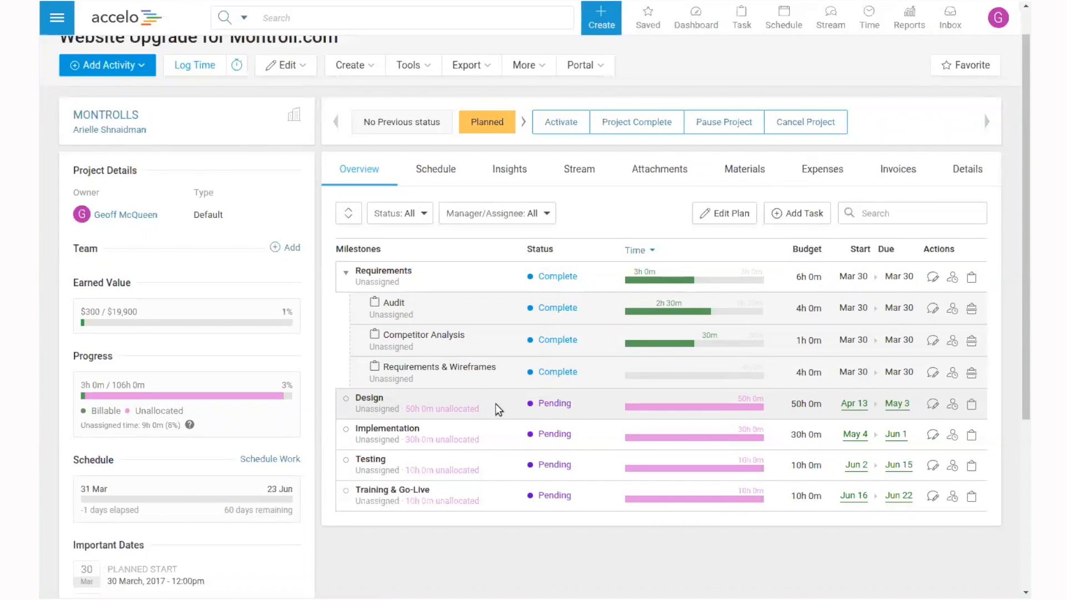
click(555, 403)
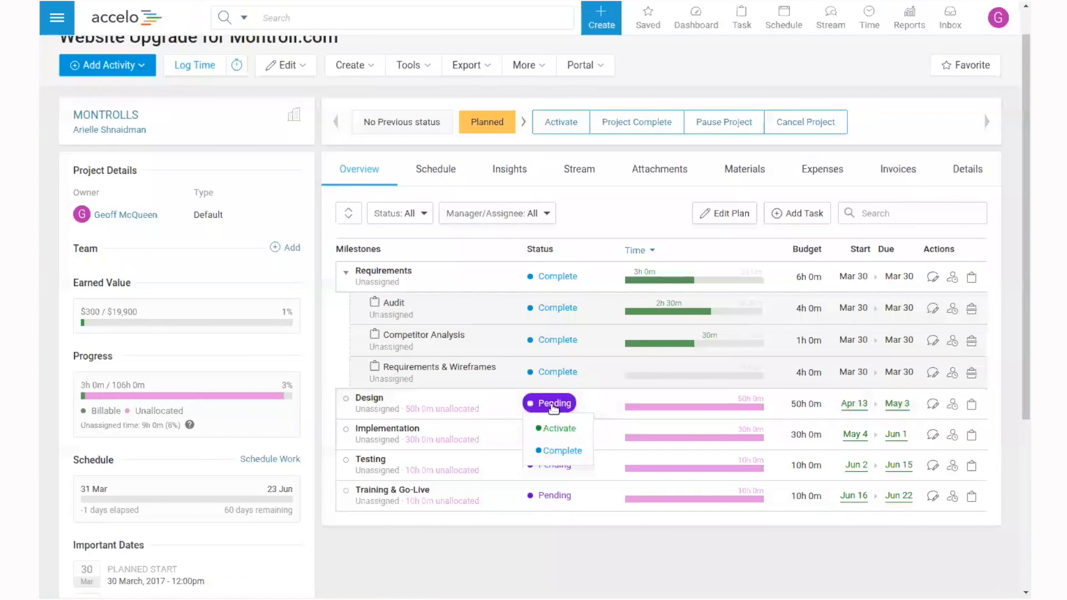
click(567, 425)
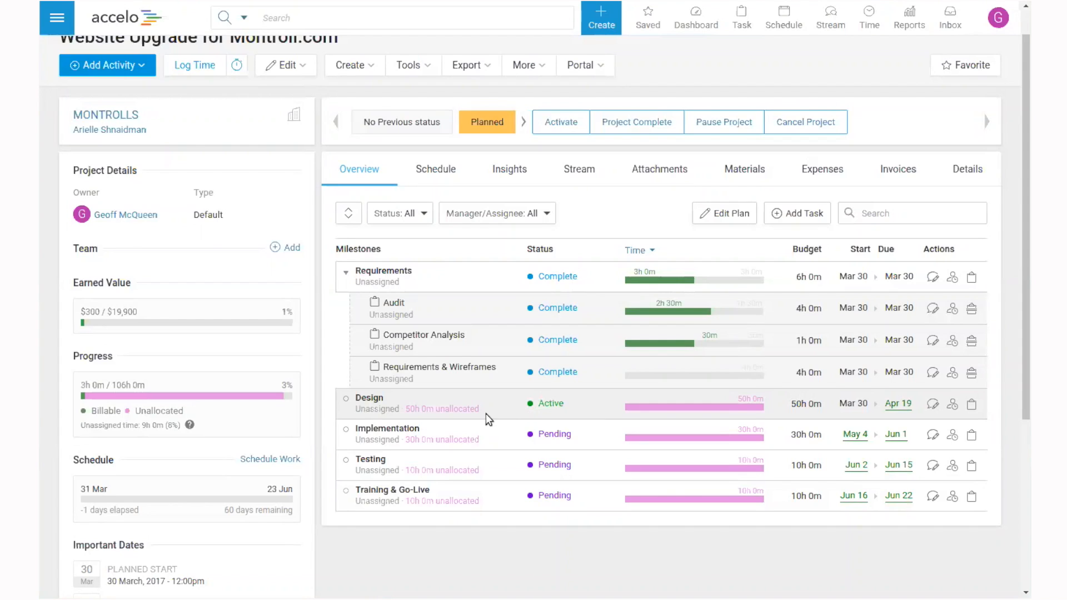
Start a new task from the Design milestone's unallocated time, titled "Concepts" and described as "Test task here.".
mouse_move(437, 410)
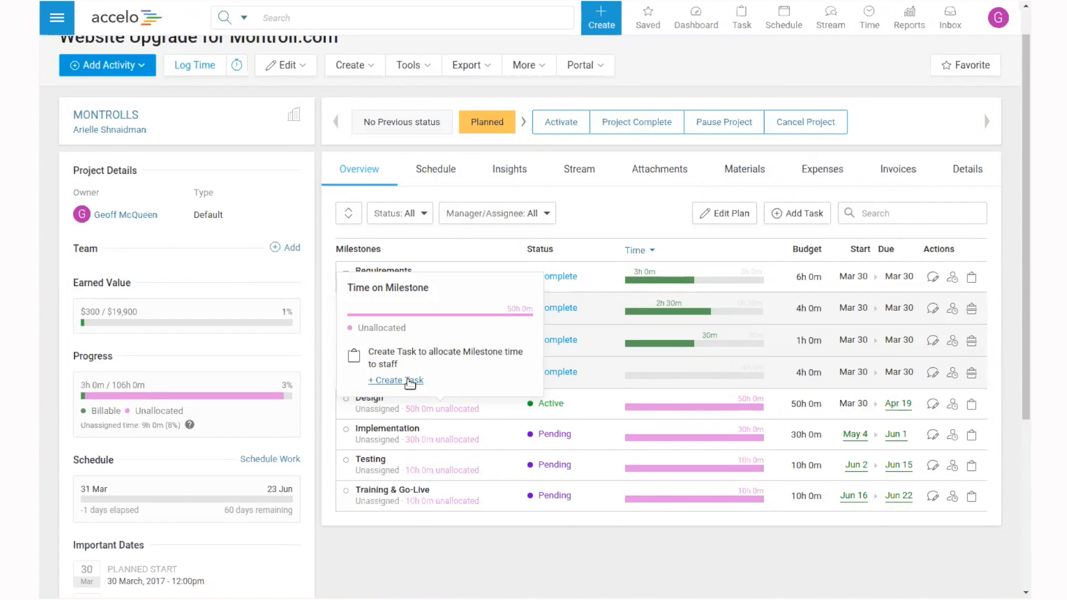
click(409, 381)
click(441, 171)
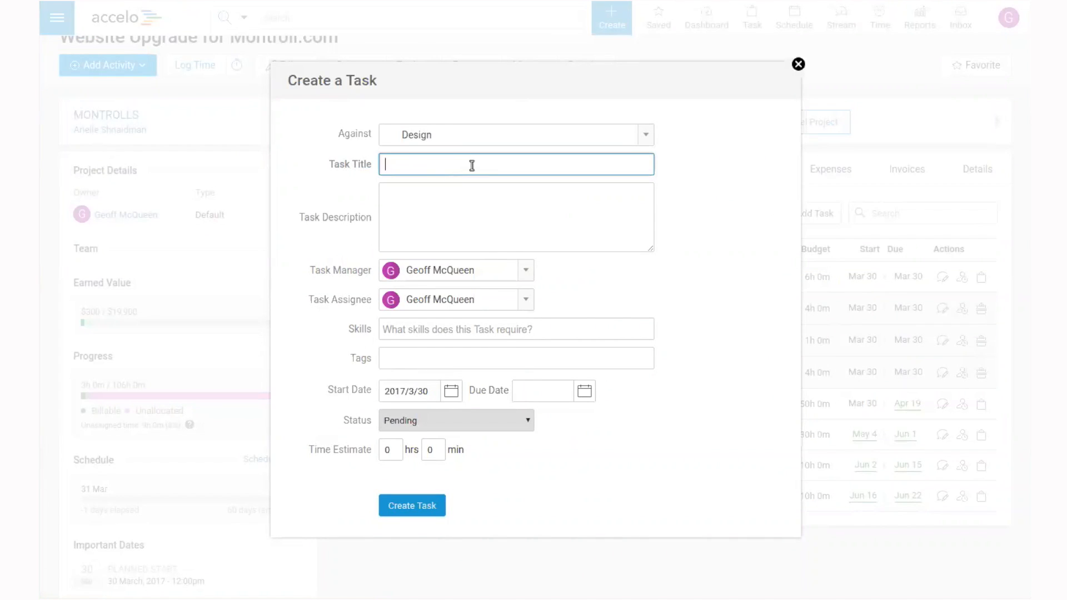
text(Concepts)
click(487, 245)
text(Test task here.)
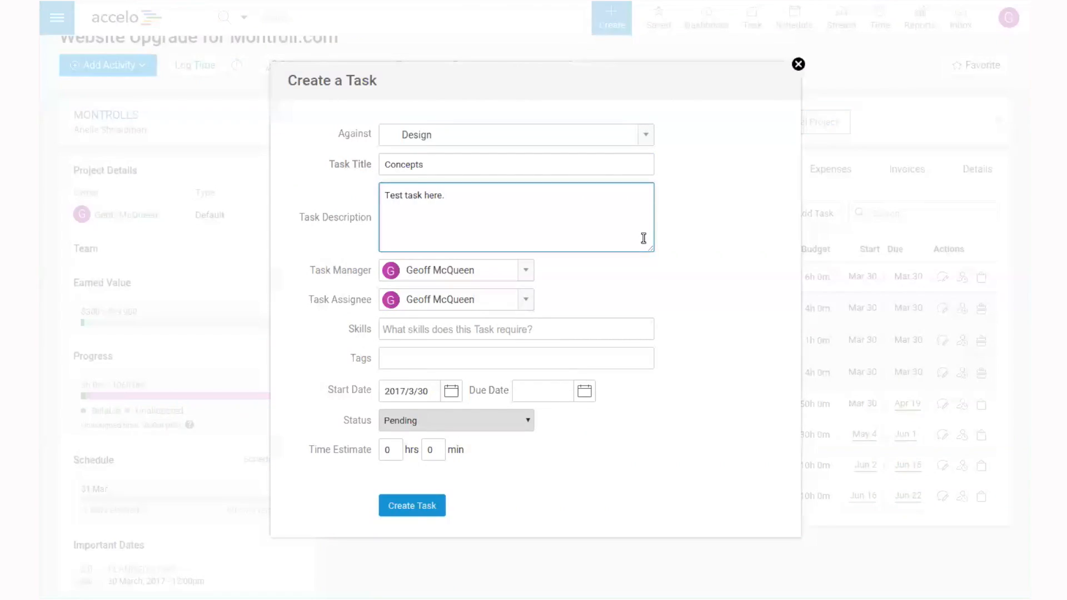
Create the Concepts task with due date 2017/4/3, a 12-hour time estimate and the status Start.
click(586, 395)
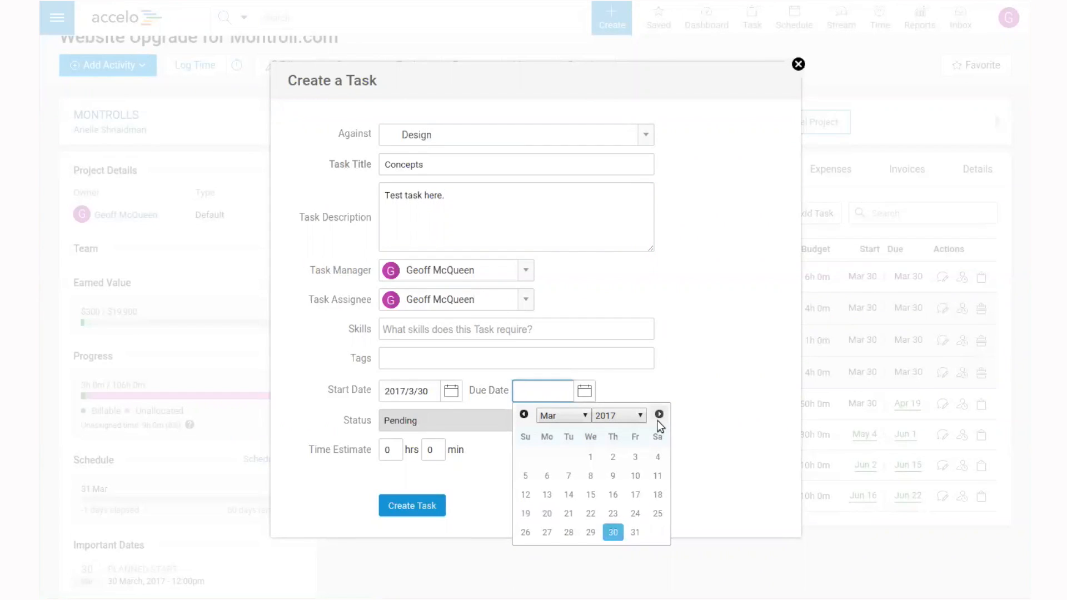
click(659, 414)
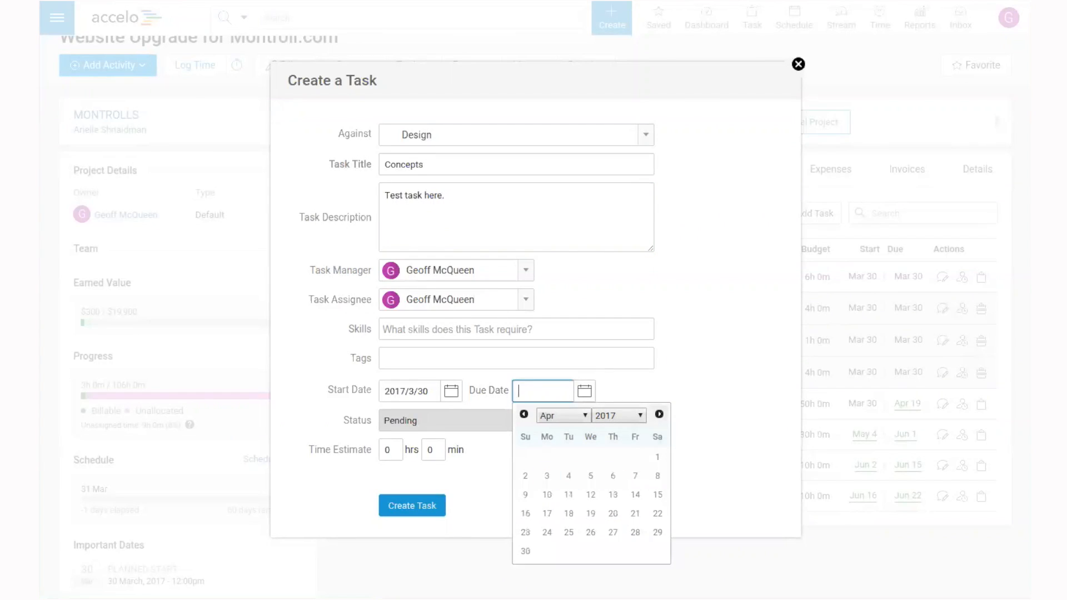
click(544, 476)
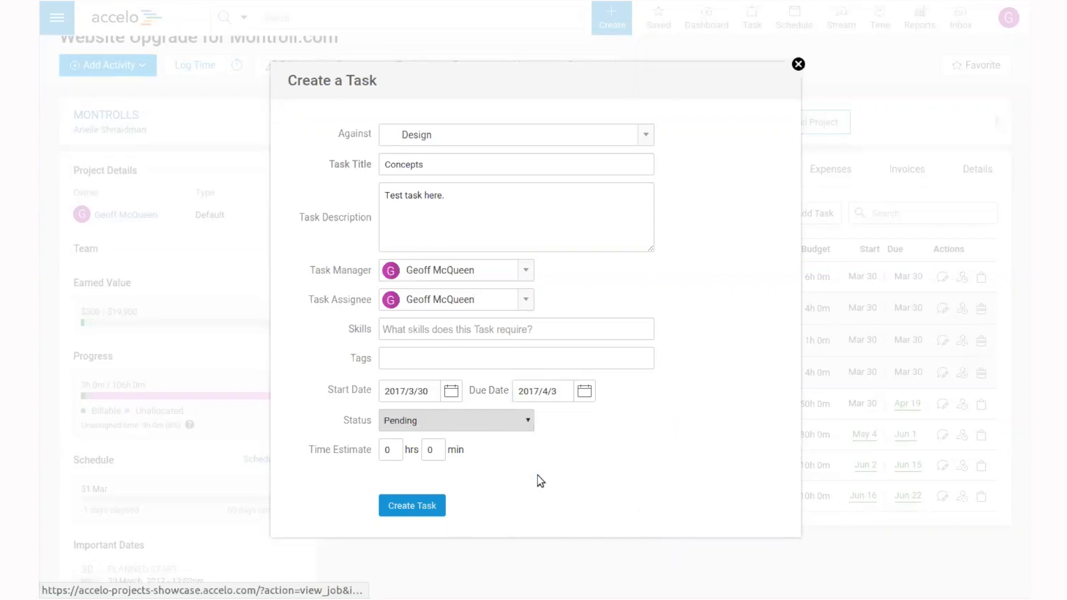
click(388, 450)
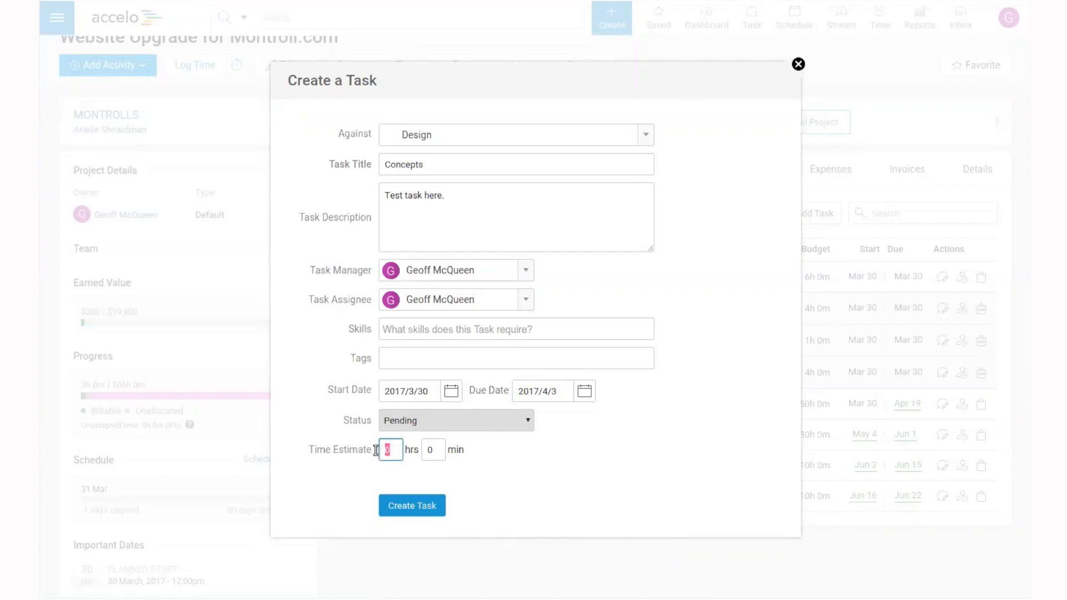
text(10)
click(507, 422)
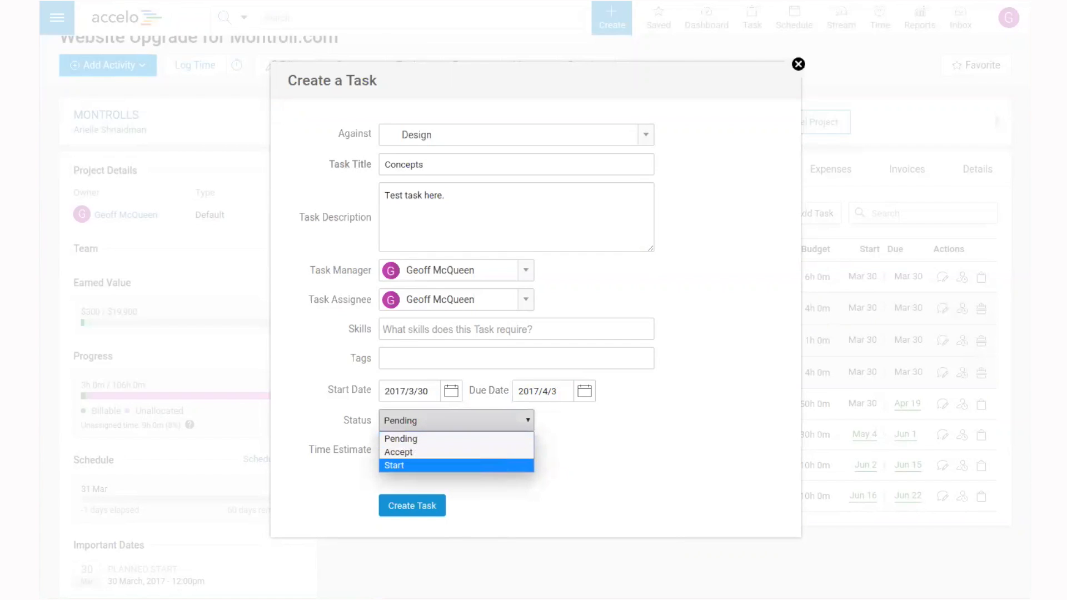
click(496, 462)
click(411, 505)
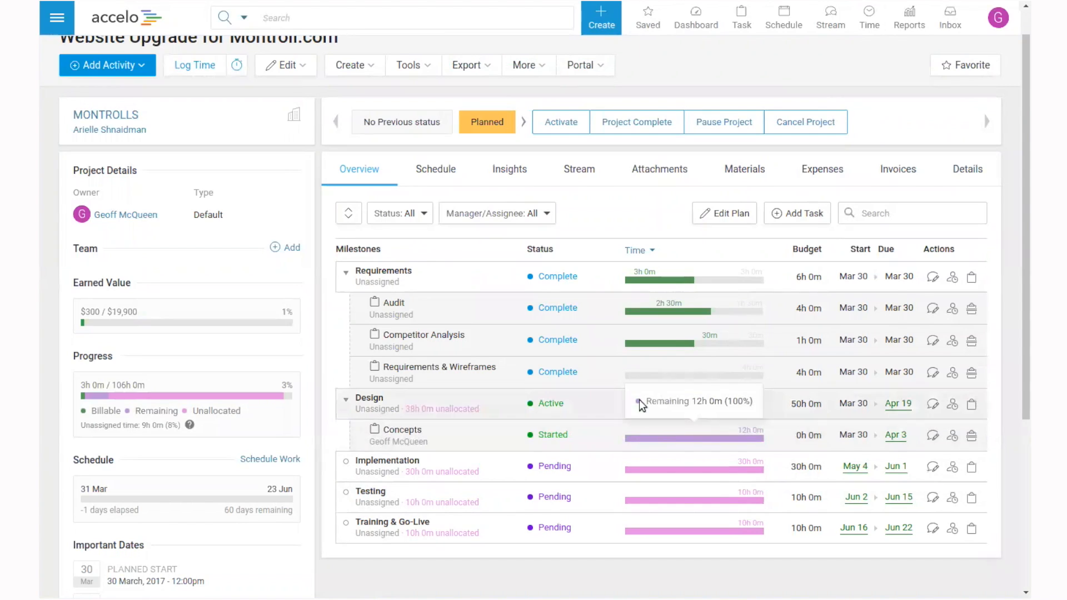
Write a note on the Concepts task sharing the concepts work and asking for the staff developer's opinion, addressed to that developer.
mouse_move(664, 402)
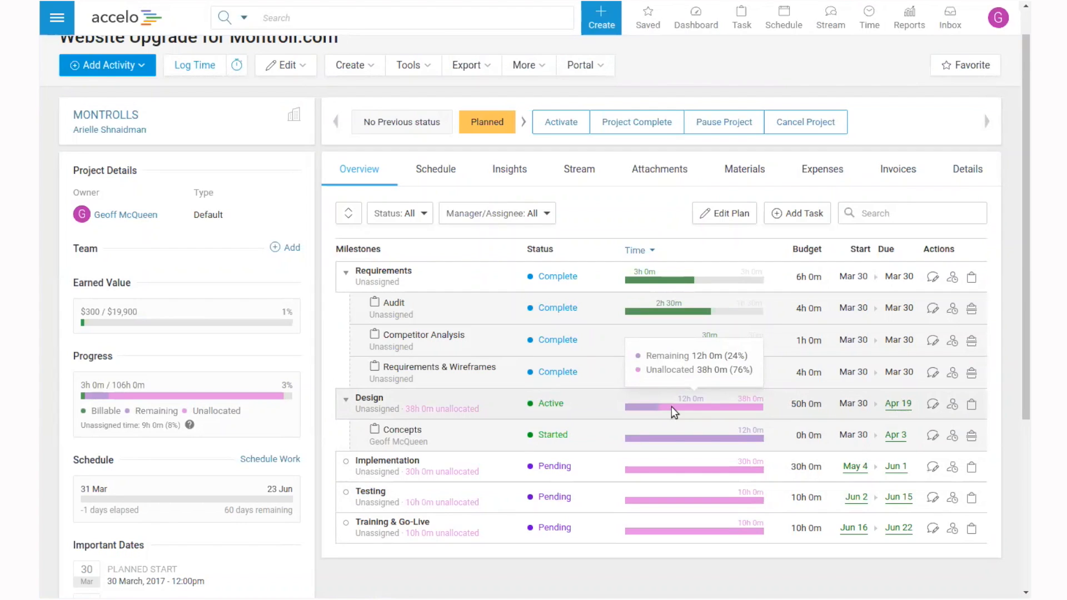
click(932, 436)
click(383, 239)
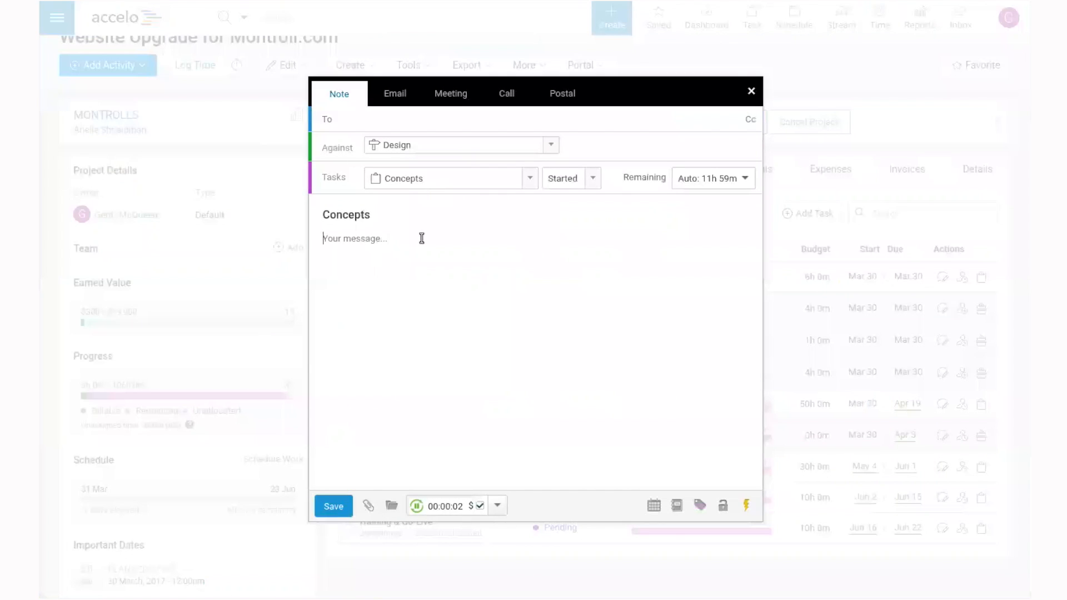
text(Here is my work on the concepts. What d)
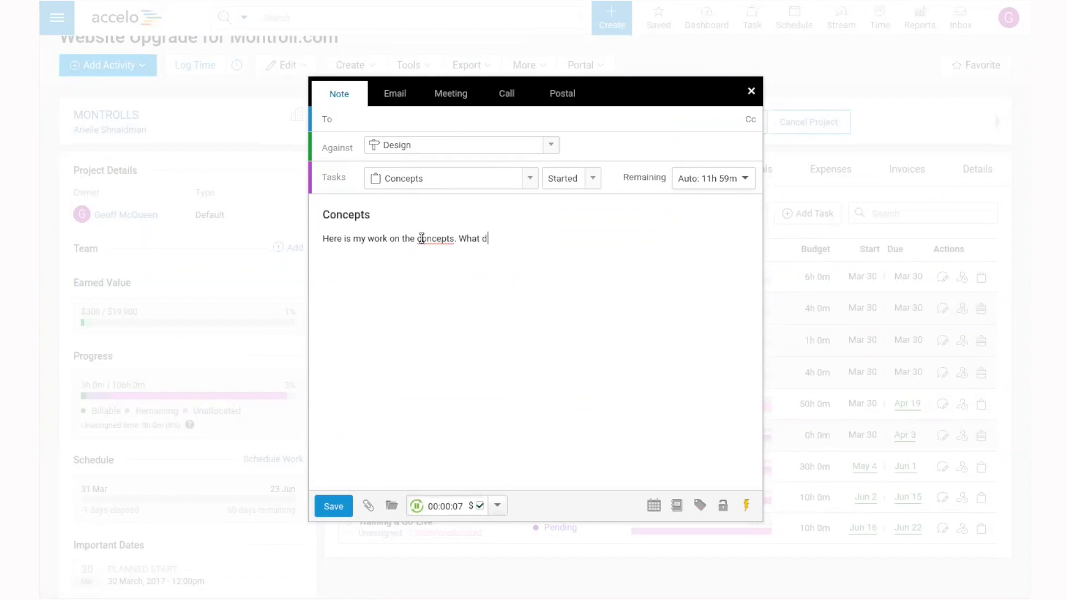
text(o you think, Doug?)
click(406, 115)
text(dou)
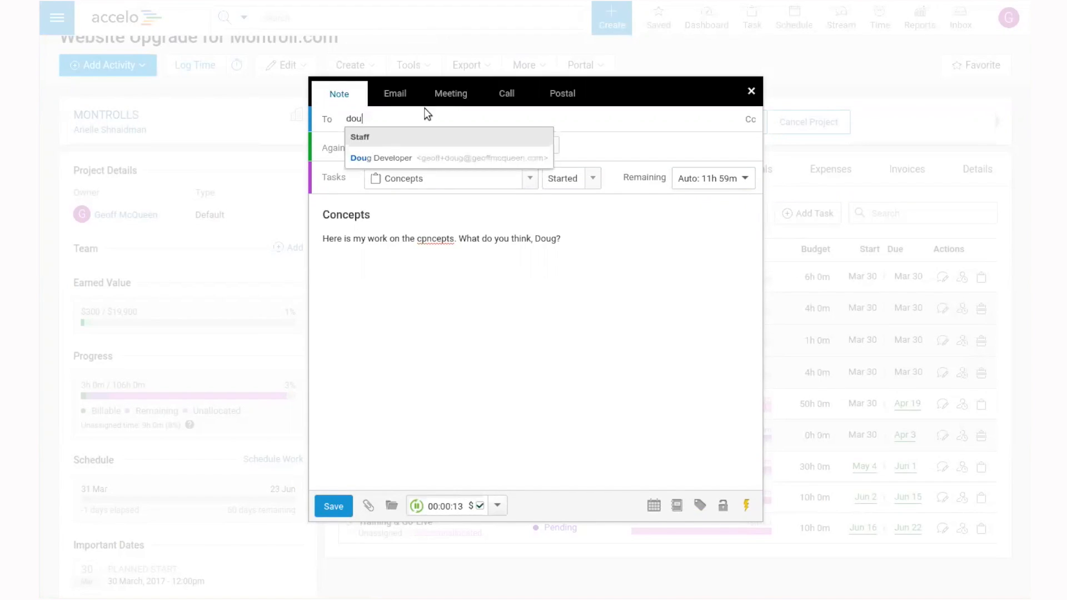
click(459, 159)
Set the Concepts note's logged time to 06:00:00.
click(639, 258)
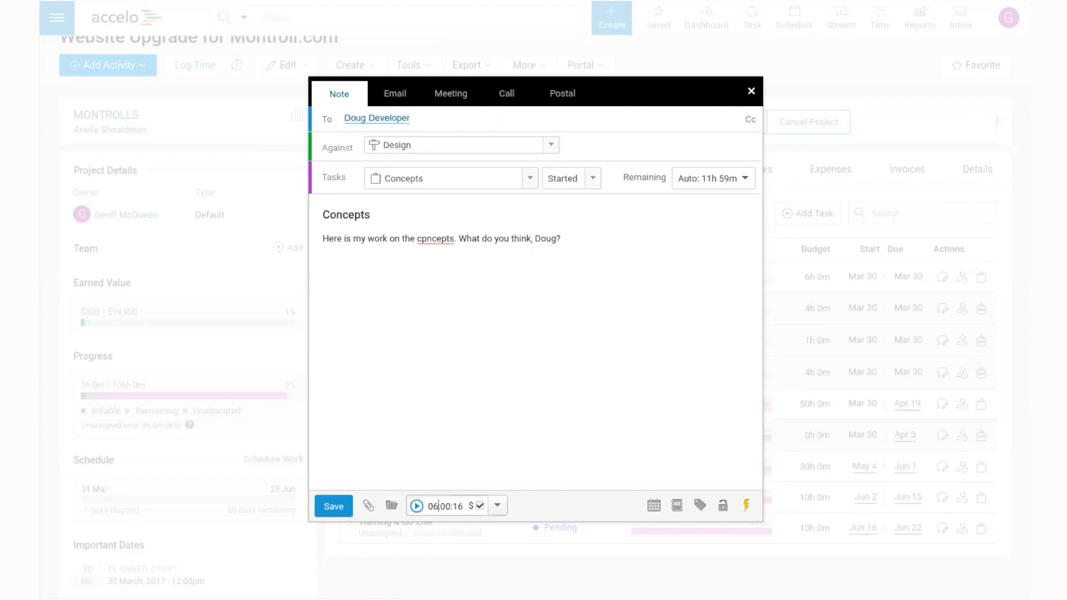
text(00)
key(BackSpace)
key(BackSpace)
key(BackSpace)
text(:00)
Set the Concepts task's remaining time to 2h and save the note.
click(722, 186)
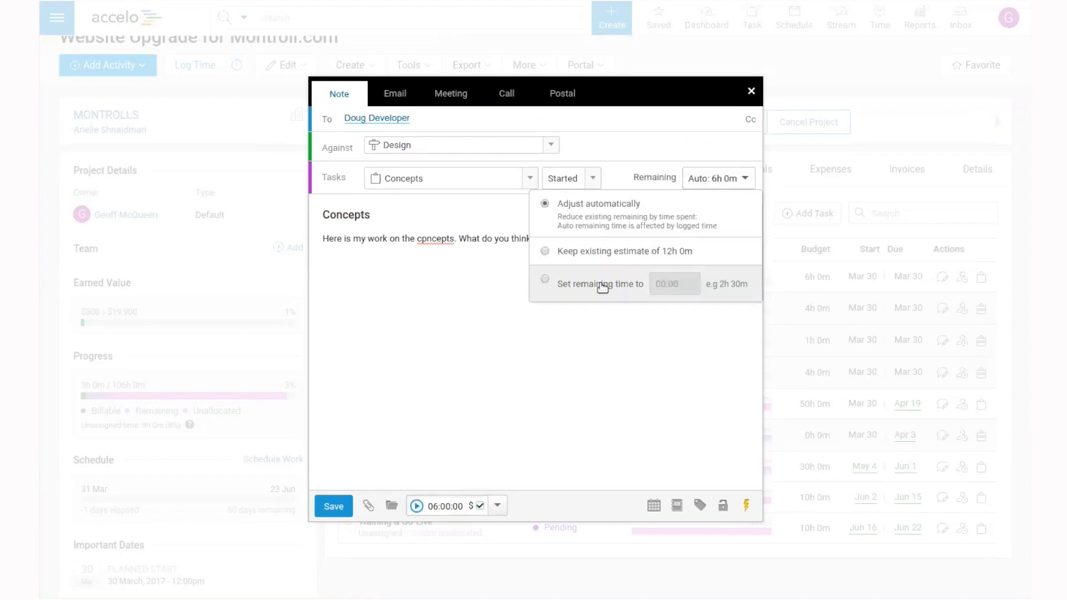
click(634, 284)
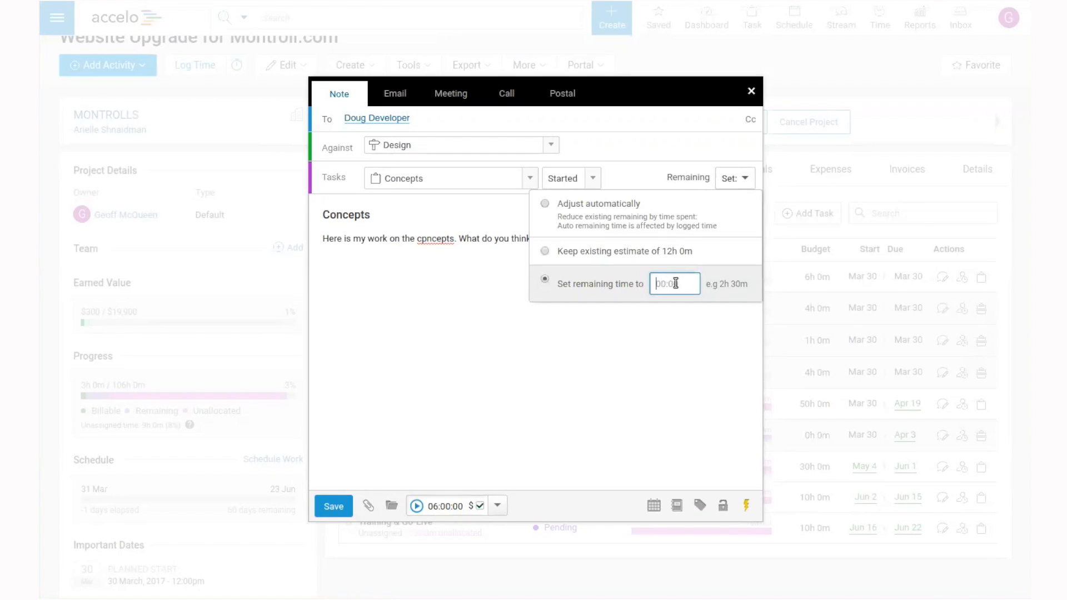
text(2h)
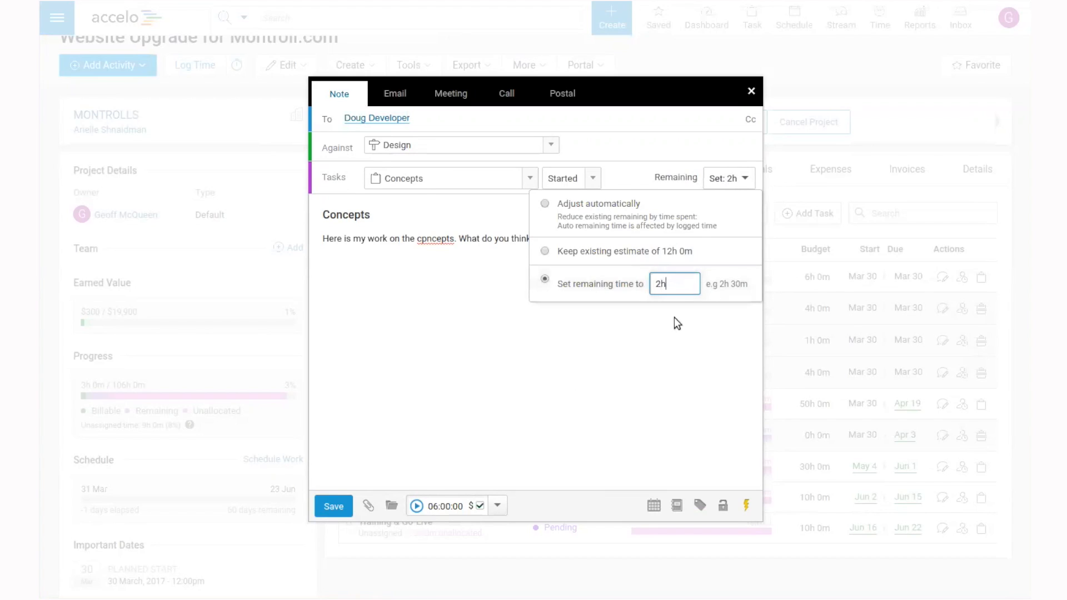
click(665, 350)
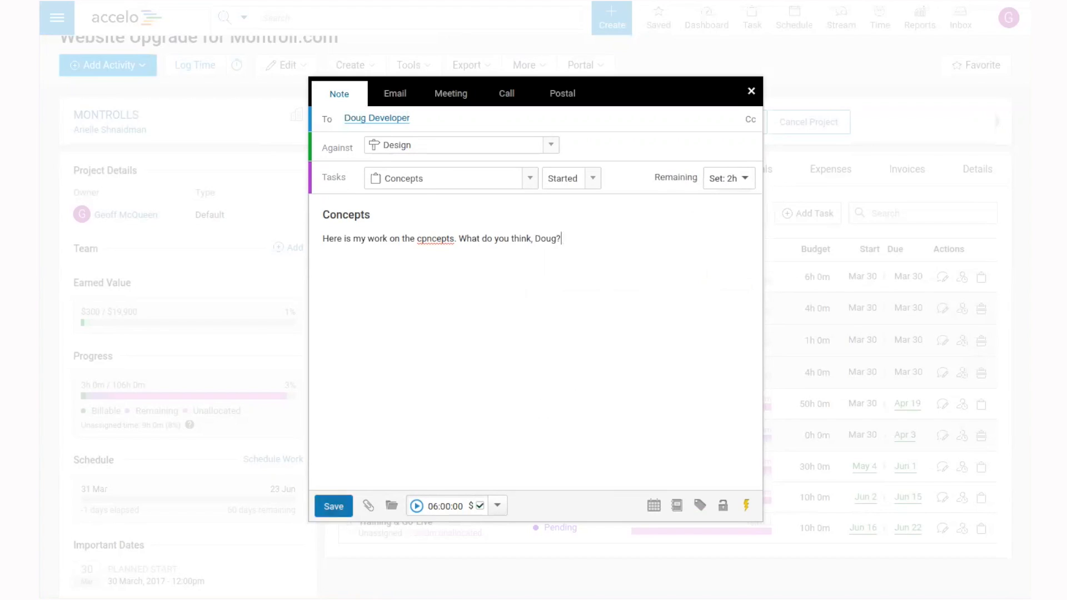
key(Tab)
key(Return)
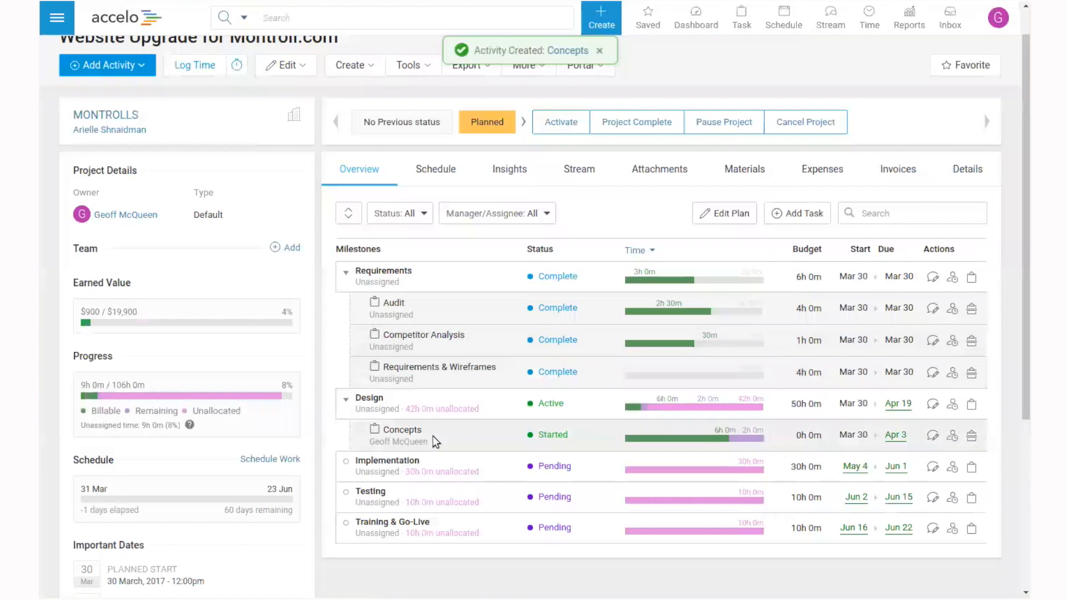
Start a new task under the Design milestone titled "Revisions" with a time estimate of 20 hours.
mouse_move(631, 399)
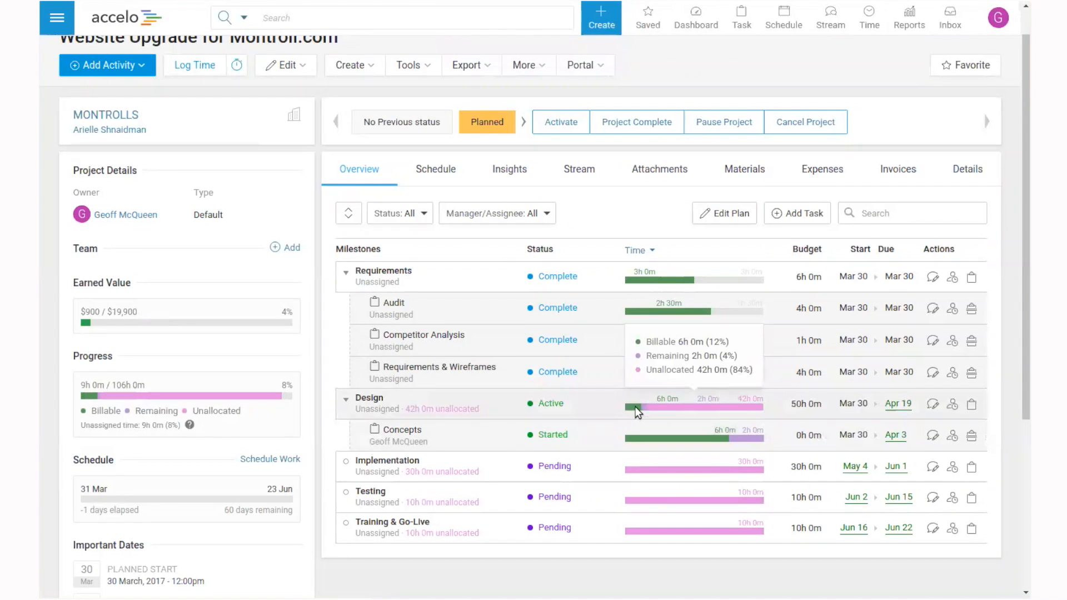
mouse_move(694, 439)
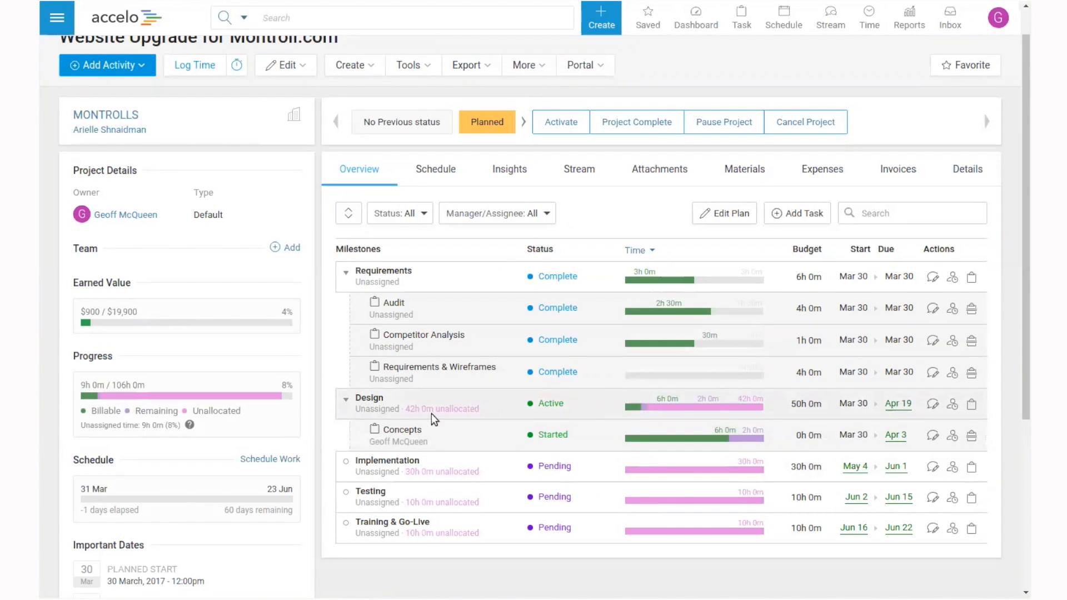
mouse_move(417, 410)
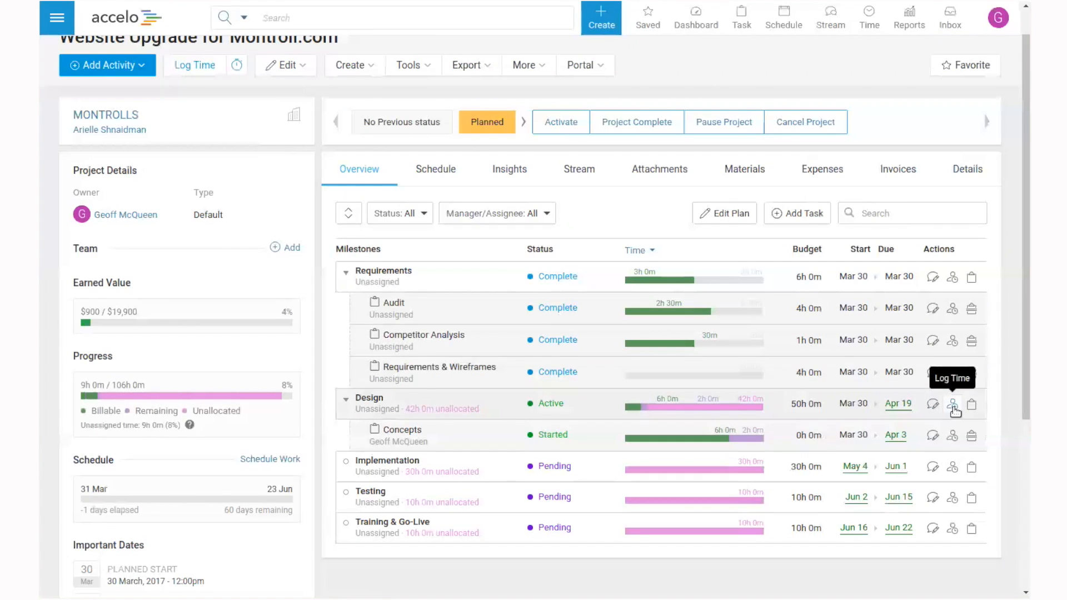
click(971, 405)
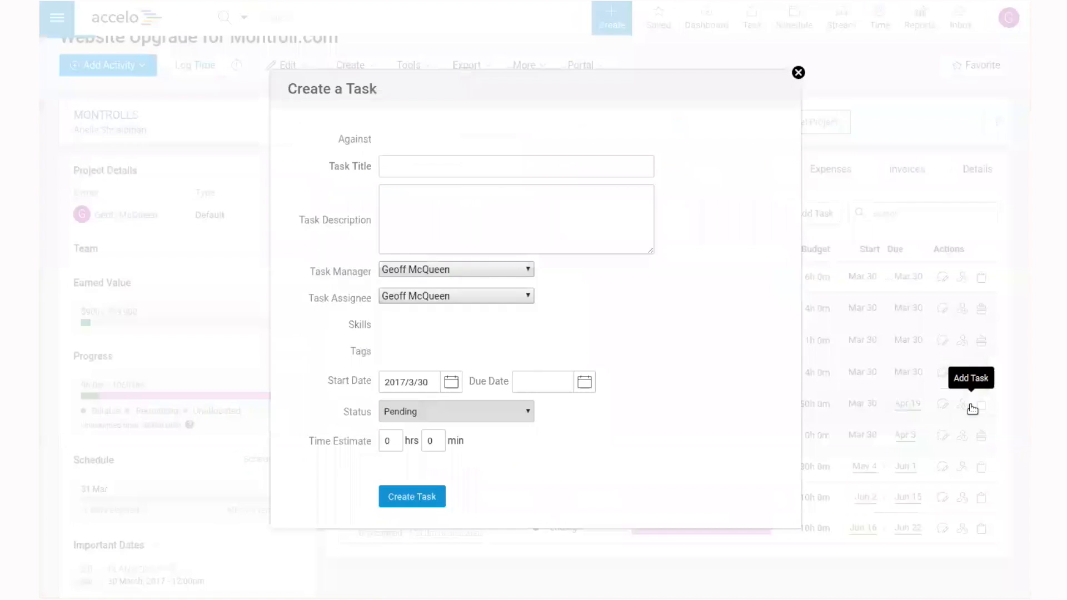
click(422, 170)
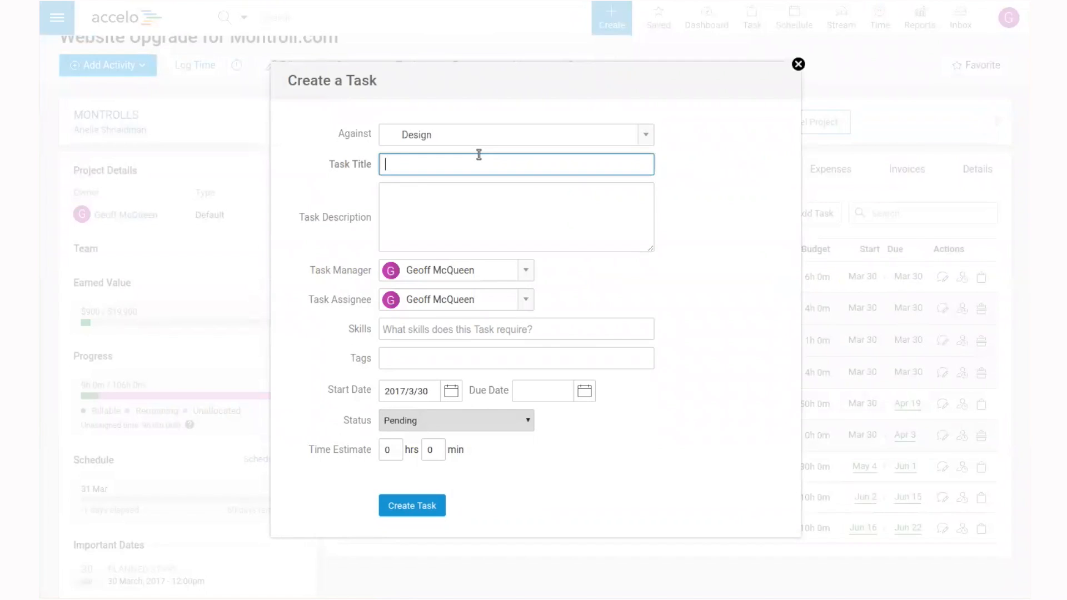
text(Revisions)
click(381, 450)
text(20)
Enter "Lots to revise" as the Revisions task's description.
click(436, 227)
text(Lot)
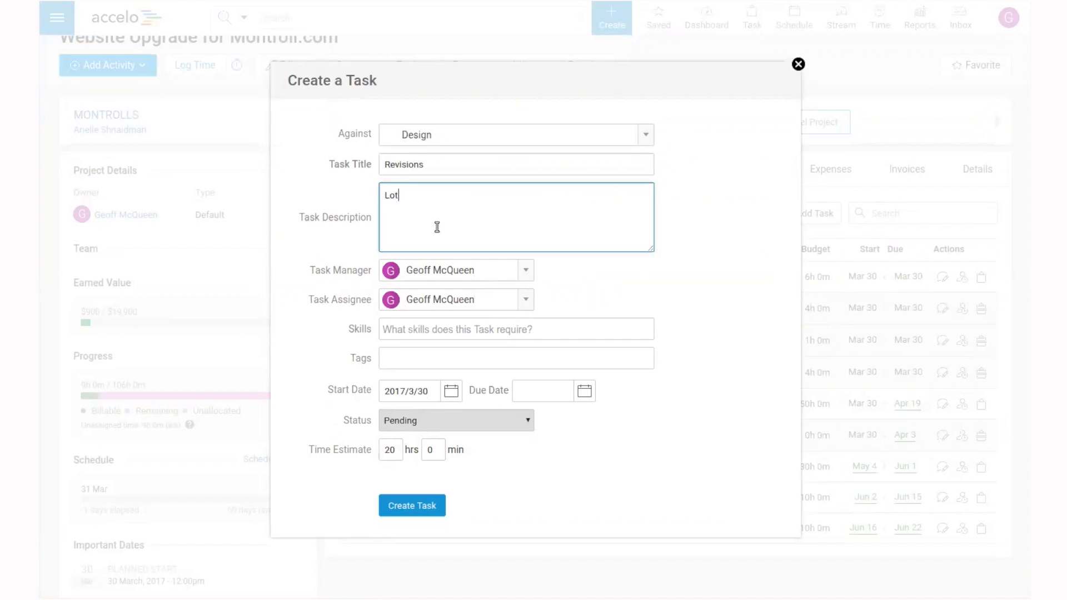
text(s tor review)
key(BackSpace)
key(BackSpace)
key(BackSpace)
key(BackSpace)
key(BackSpace)
text(review)
key(BackSpace)
key(BackSpace)
key(End)
key(BackSpace)
key(BackSpace)
text(se)
Set the Revisions task's status to Start.
click(447, 424)
click(451, 454)
click(472, 420)
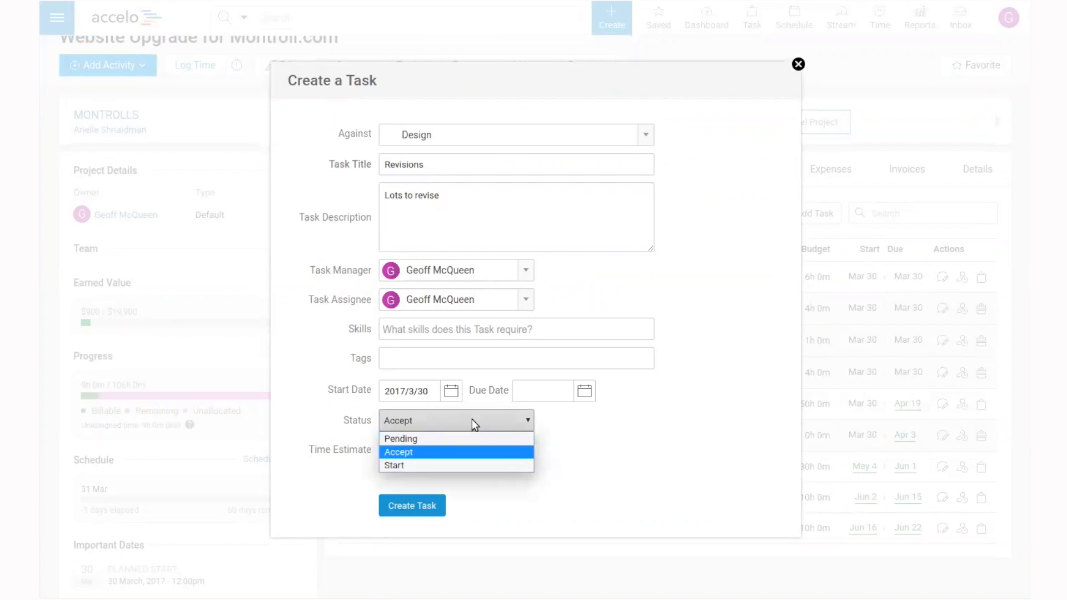
click(444, 464)
Set the Revisions task's due date to April 3, 2017 and create the task.
click(560, 397)
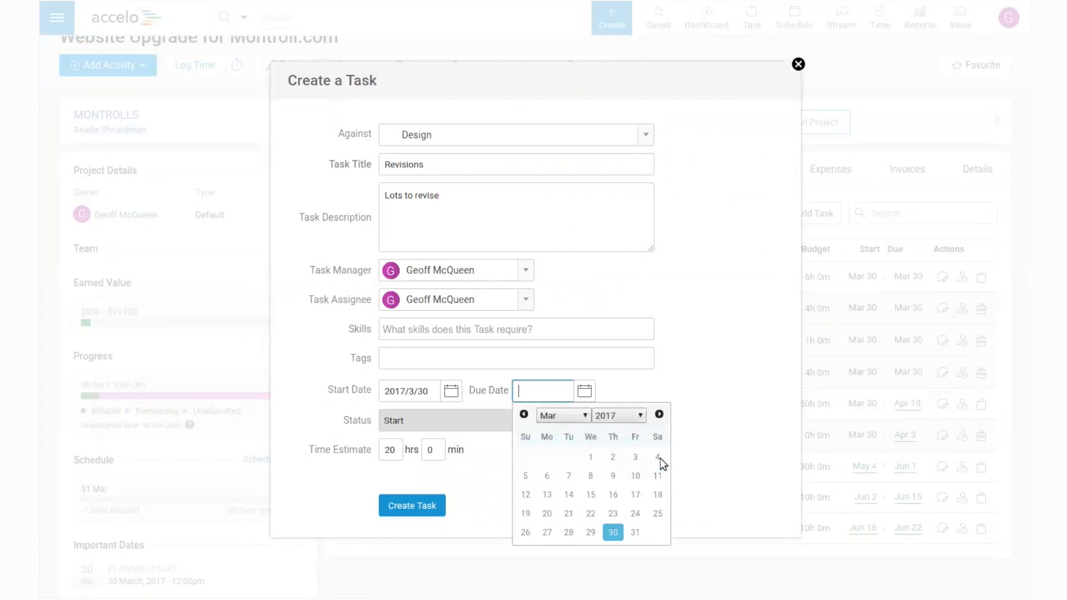
click(644, 417)
click(659, 414)
click(659, 414)
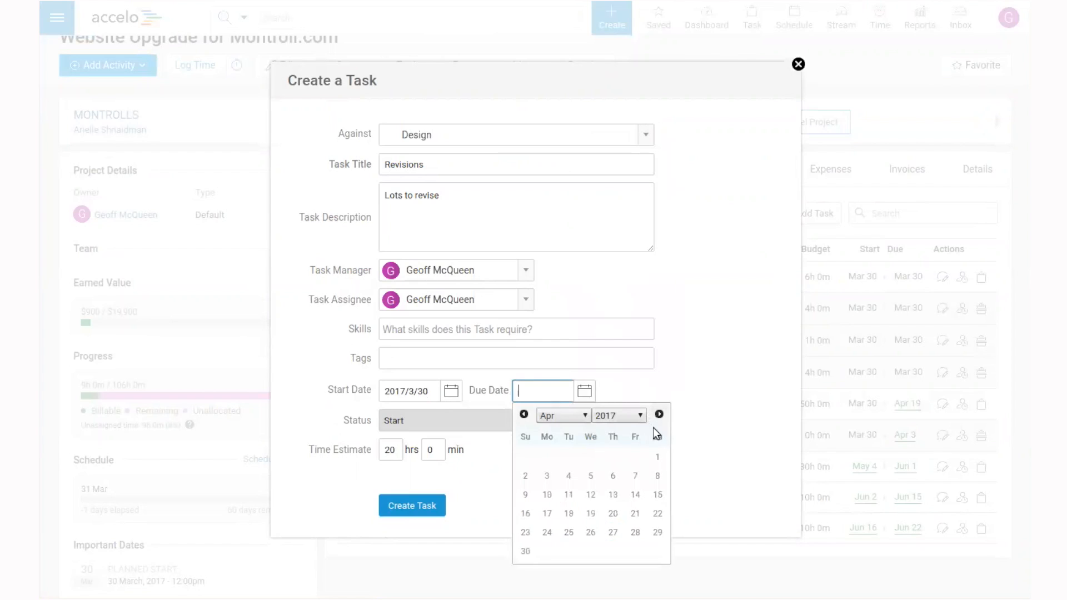
click(549, 477)
key(Return)
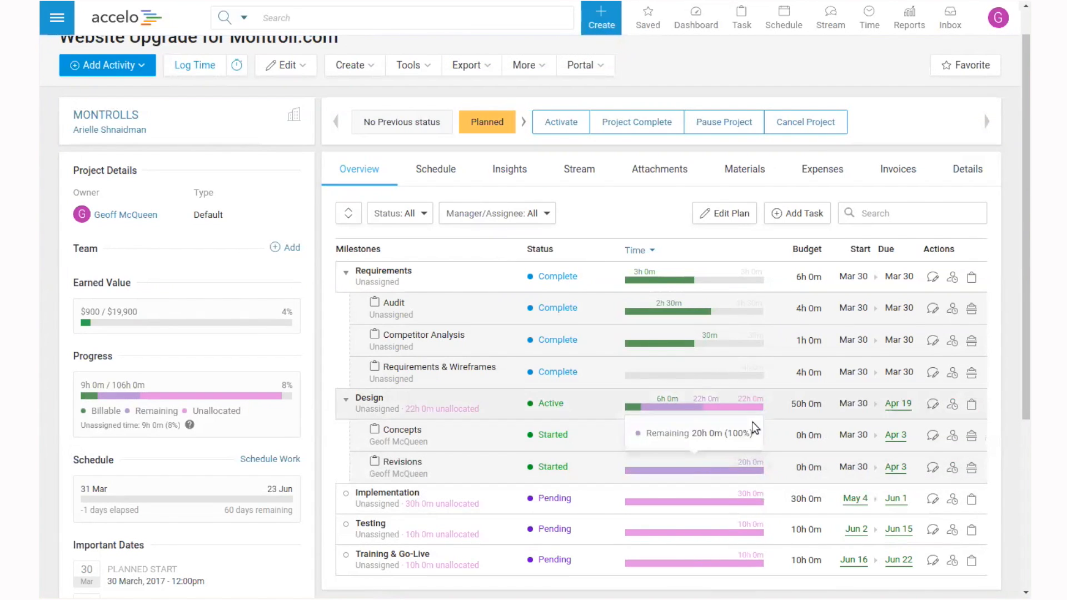
Start an email activity from the Revisions task, addressed to the client contact.
mouse_move(750, 402)
mouse_move(745, 473)
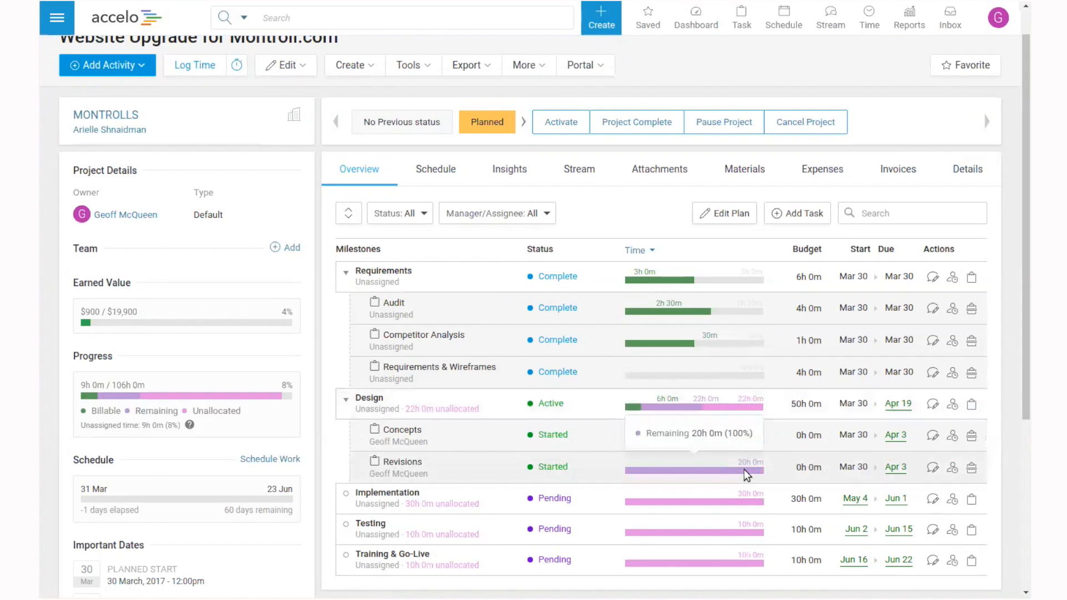
click(933, 467)
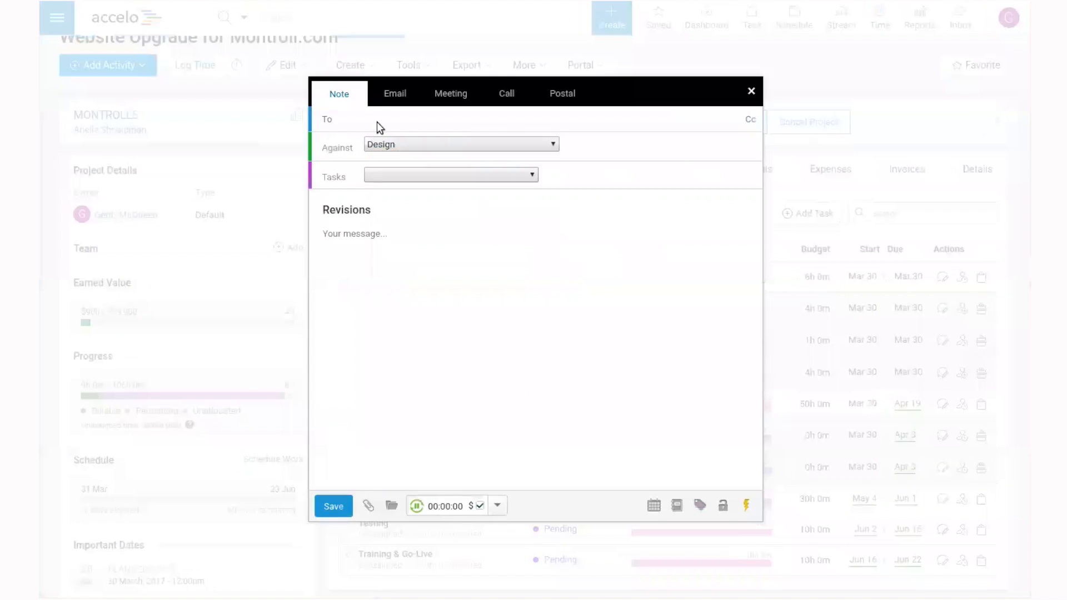
click(389, 94)
text(ari)
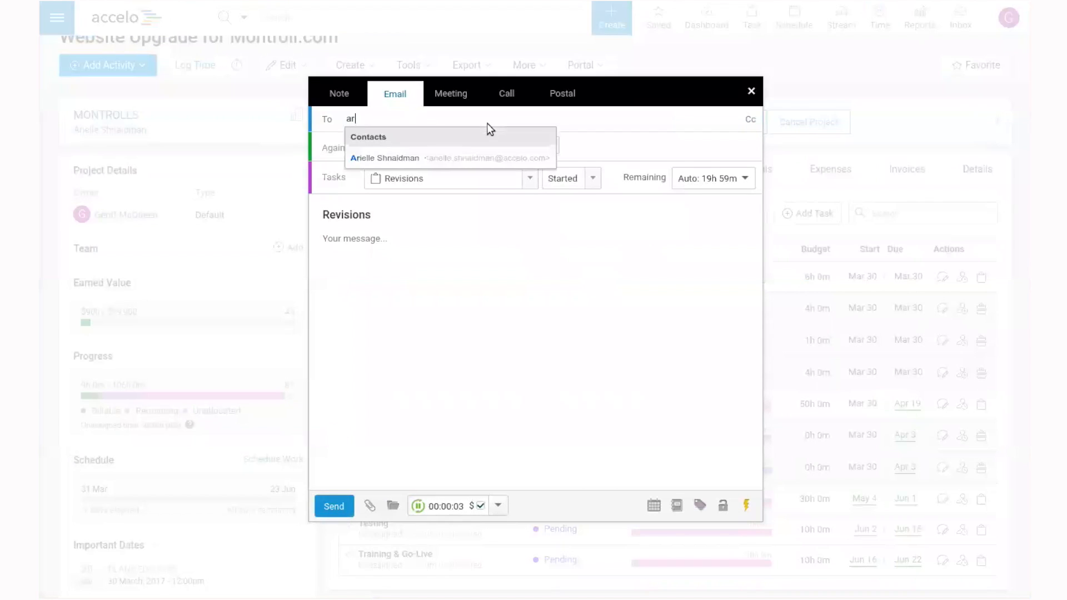
click(476, 157)
Write "What do you think of these designs?" as the Revisions email's message and send it.
click(388, 240)
text(W)
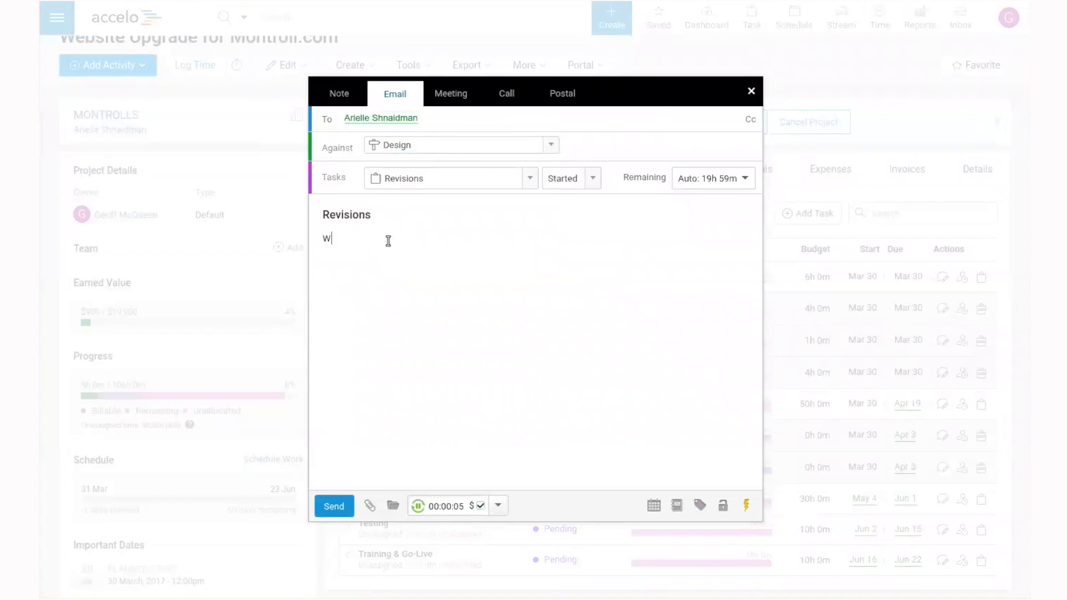
text(hat do you think of these designs?)
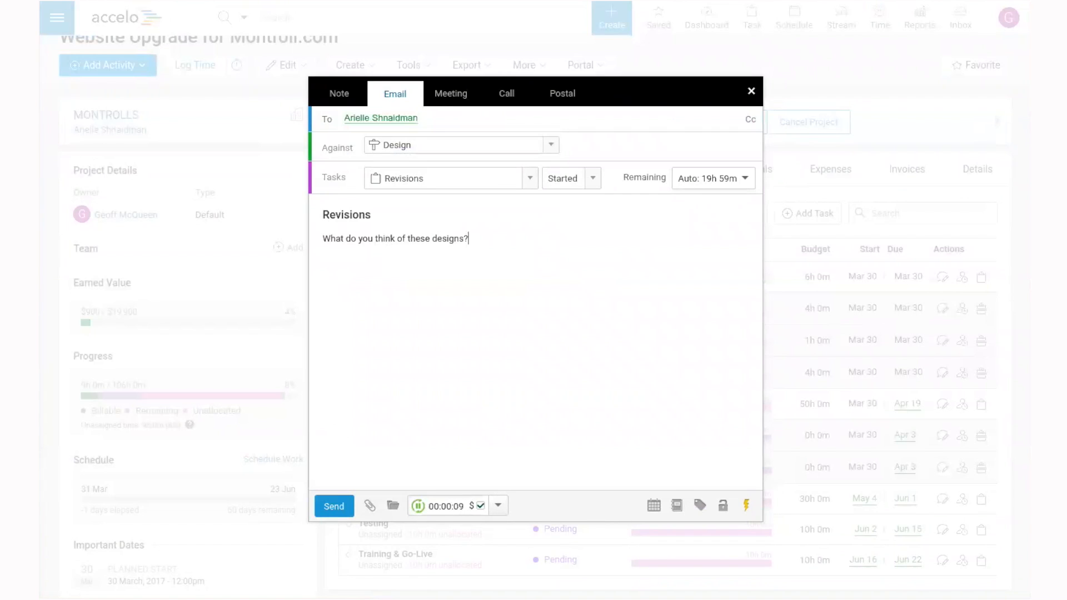
click(333, 507)
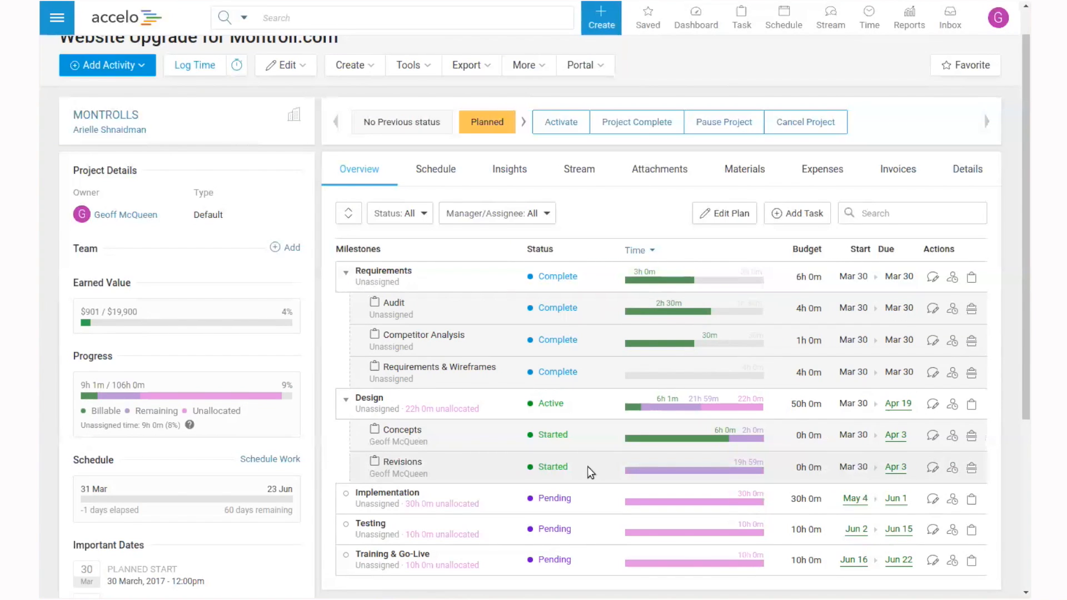
Check the project's refreshed activity stream, and return to the milestone overview.
click(567, 170)
click(655, 214)
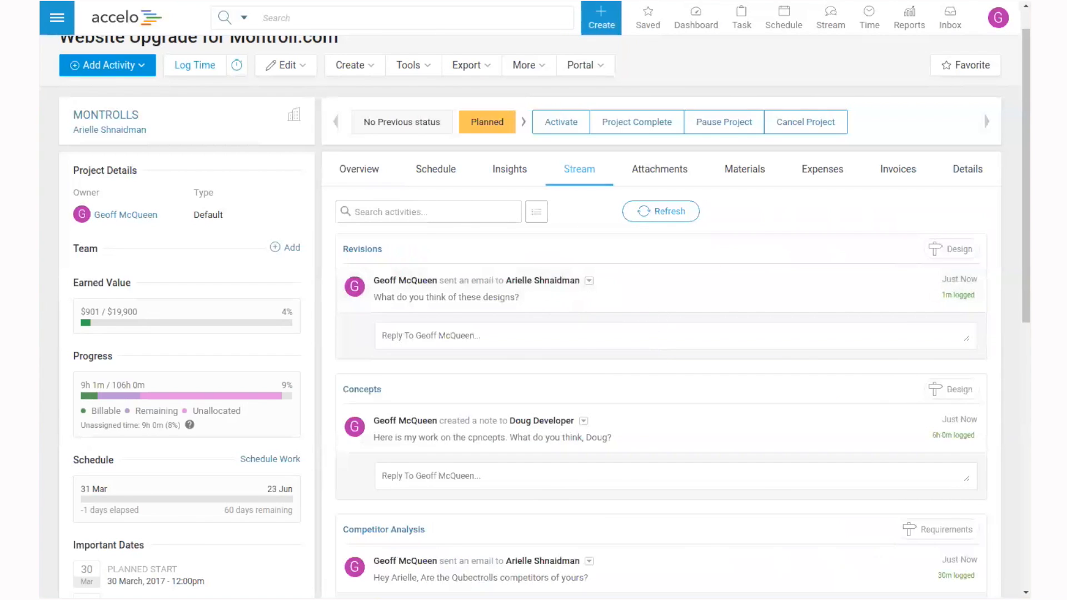
click(360, 176)
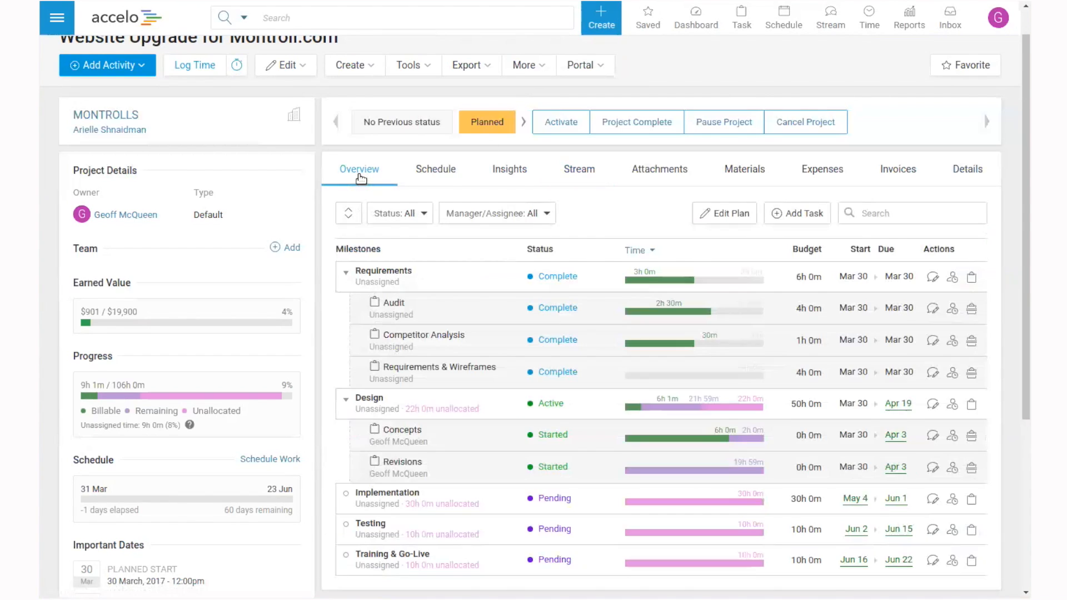
Change the Concepts task's status to Complete.
scroll(476, 402, down, 3)
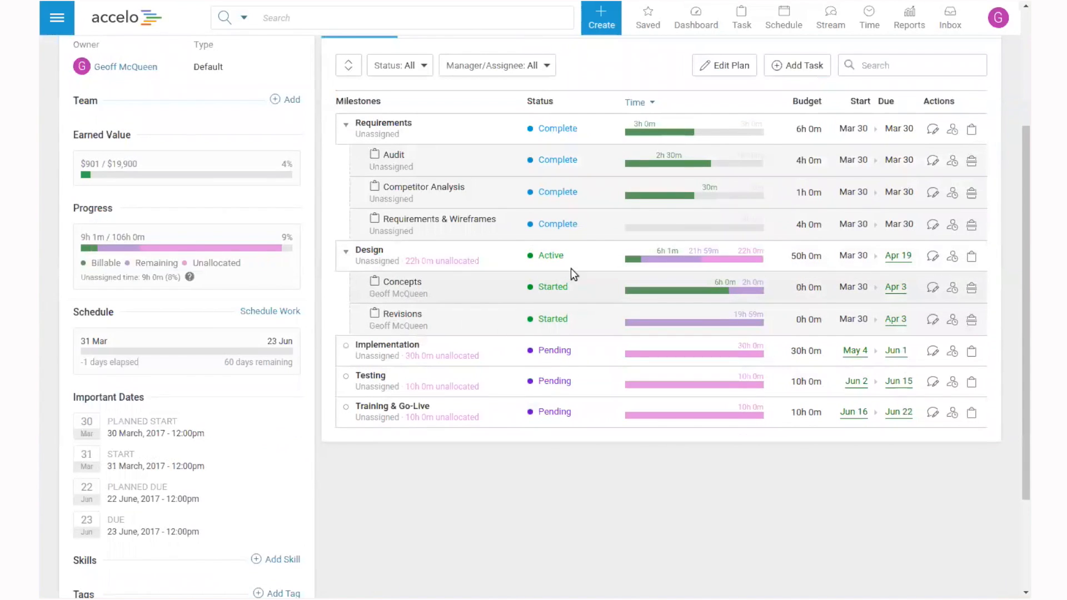
click(550, 287)
click(562, 311)
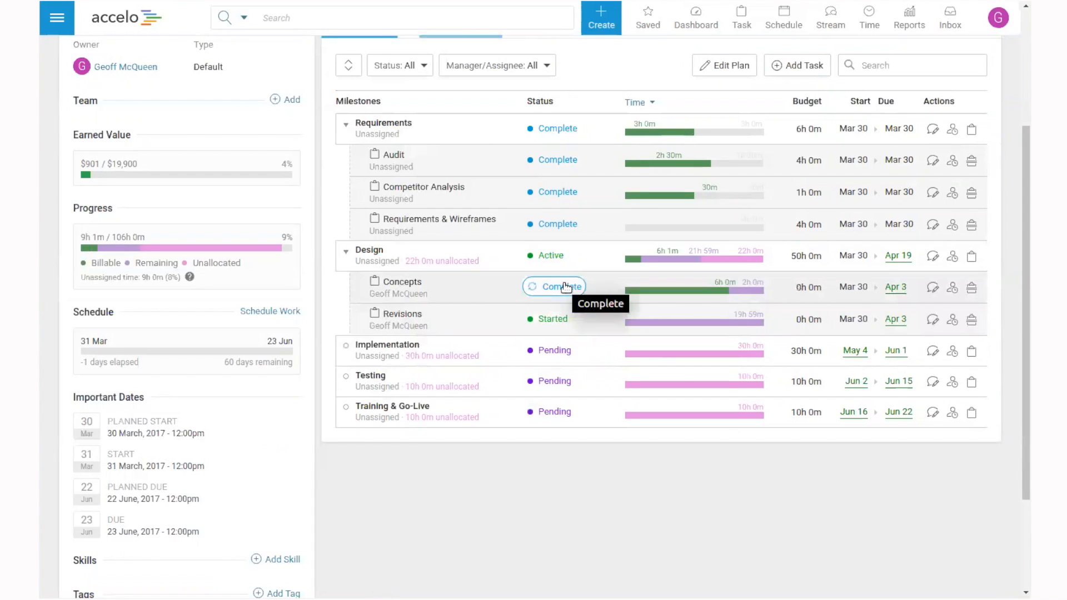
Mark the Design milestone, including its Revisions task, as Complete.
mouse_move(741, 288)
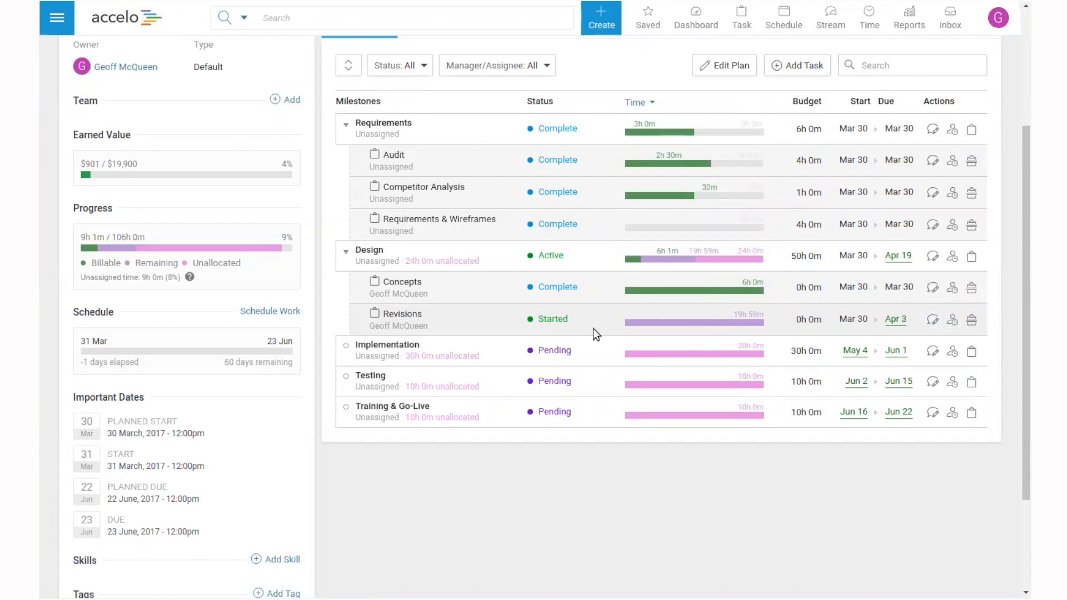
mouse_move(461, 260)
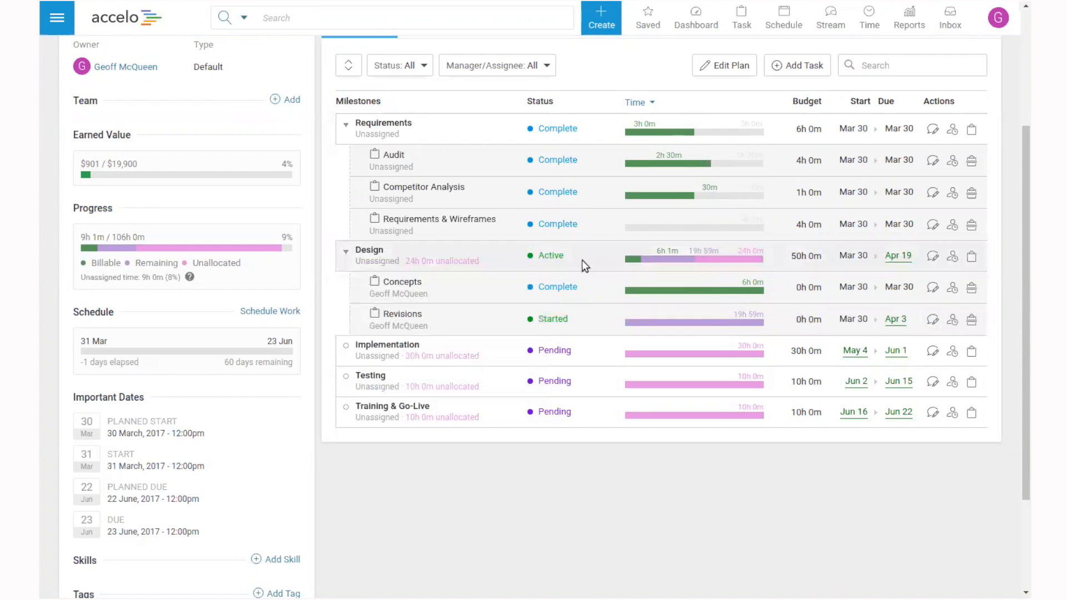
click(553, 257)
click(576, 329)
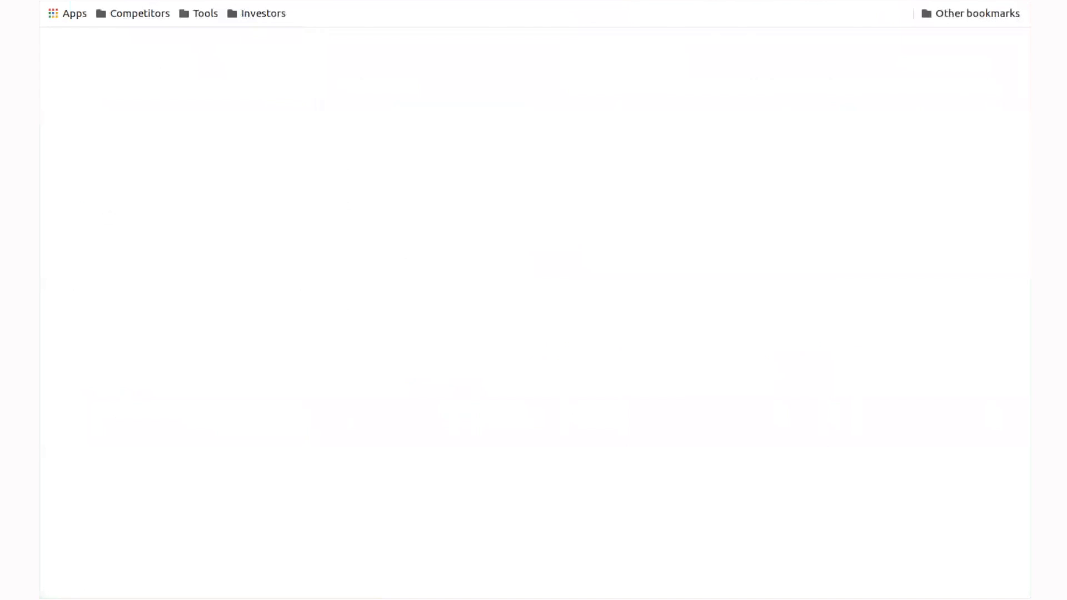
Switch to JIRA at accelodemo.atlassian.net in a new browser tab and open the form for creating an issue.
text(acce)
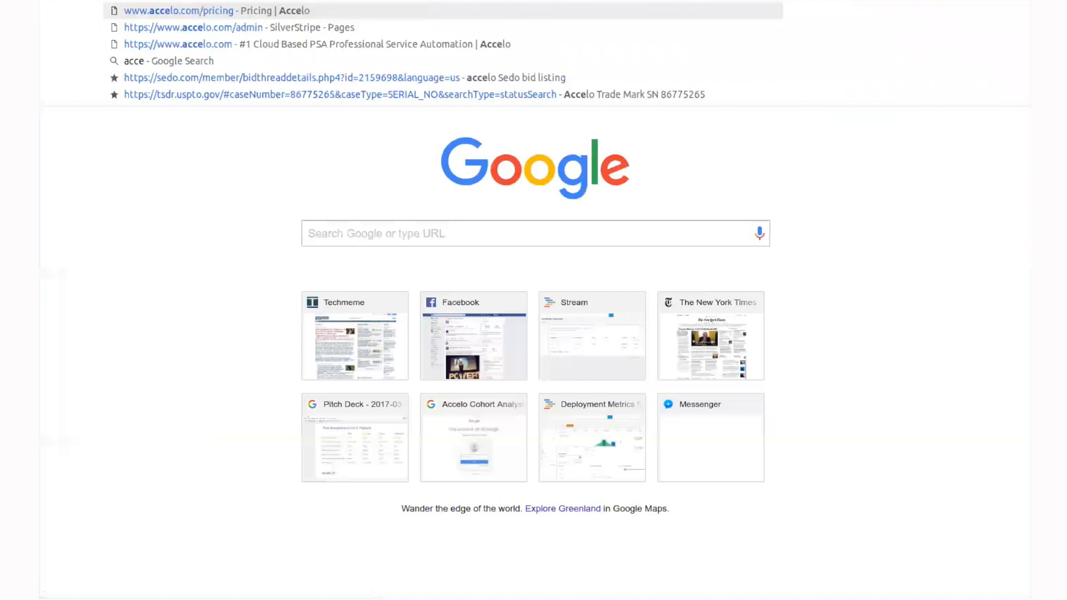
text(lodem)
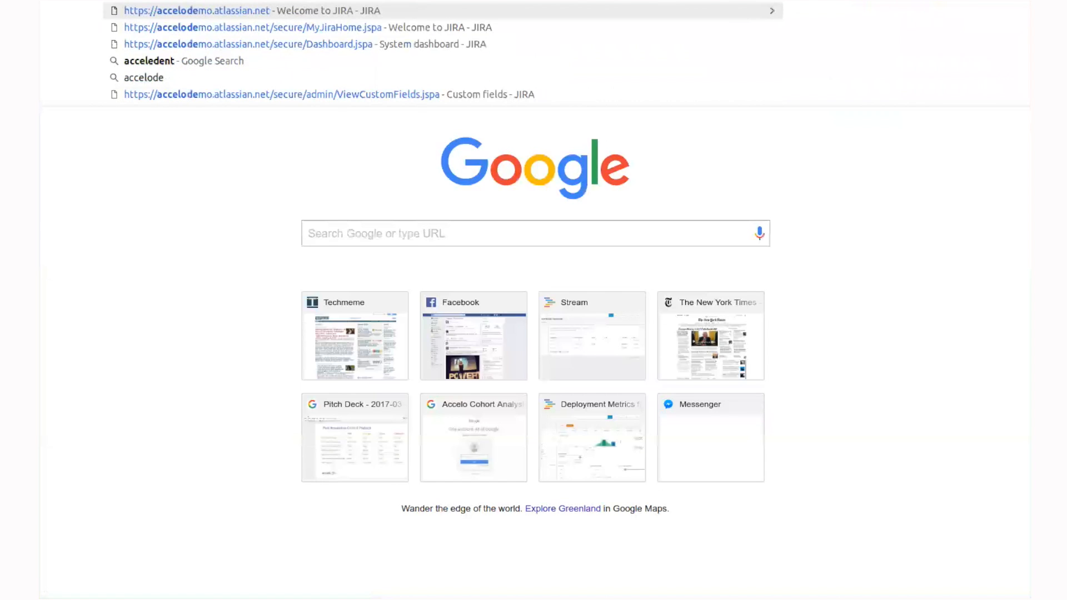
key(Return)
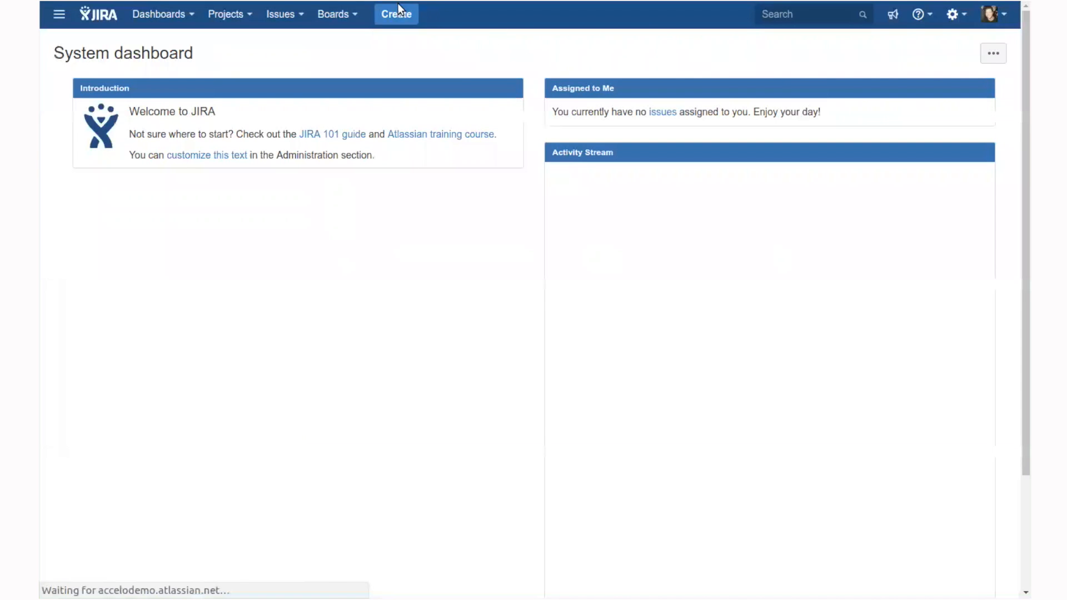
click(396, 14)
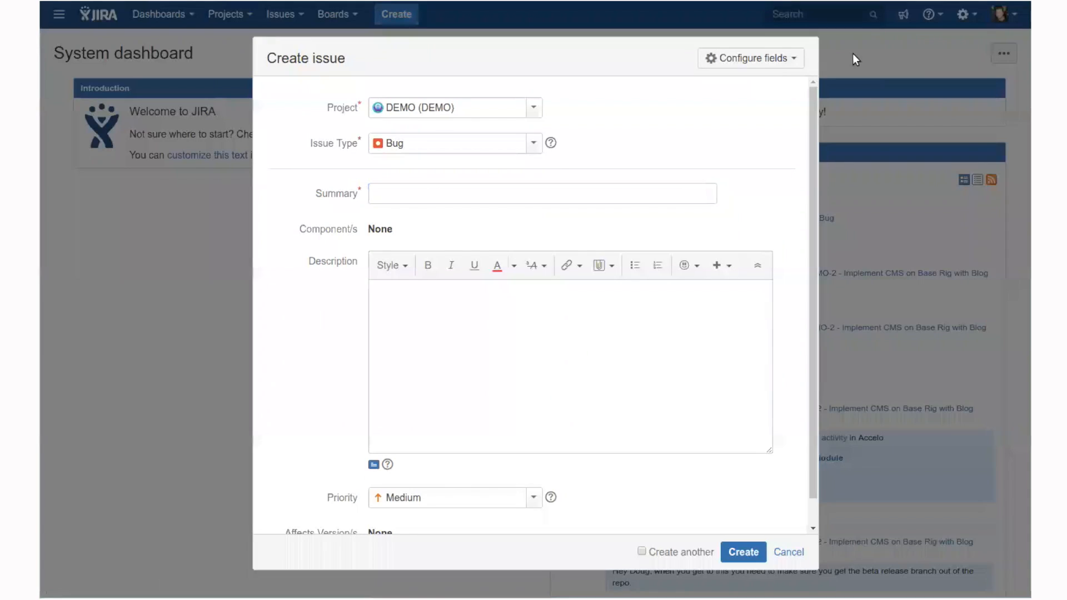
click(788, 552)
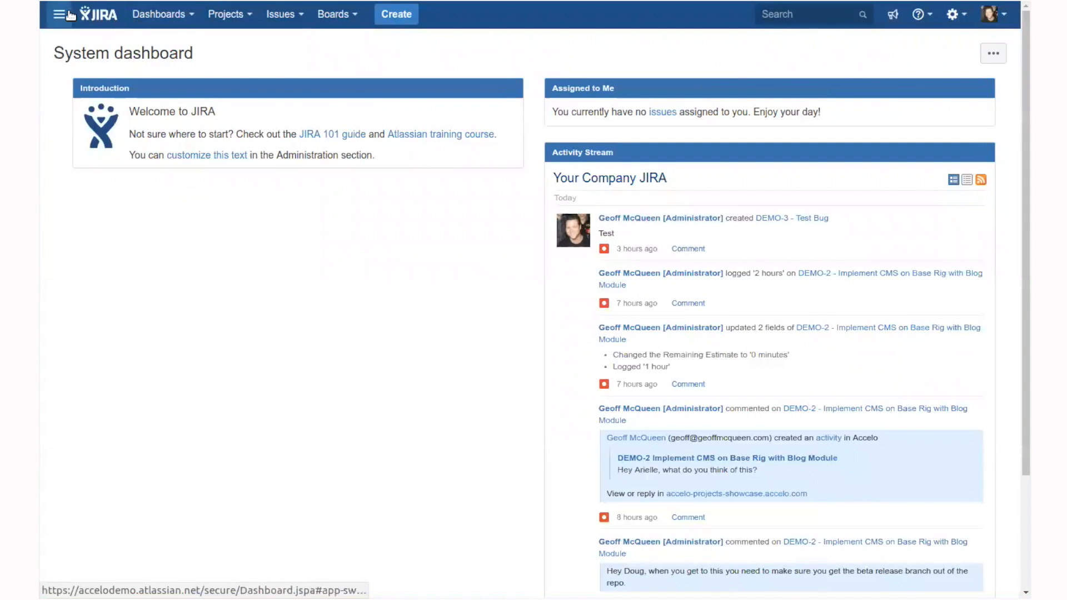
click(405, 19)
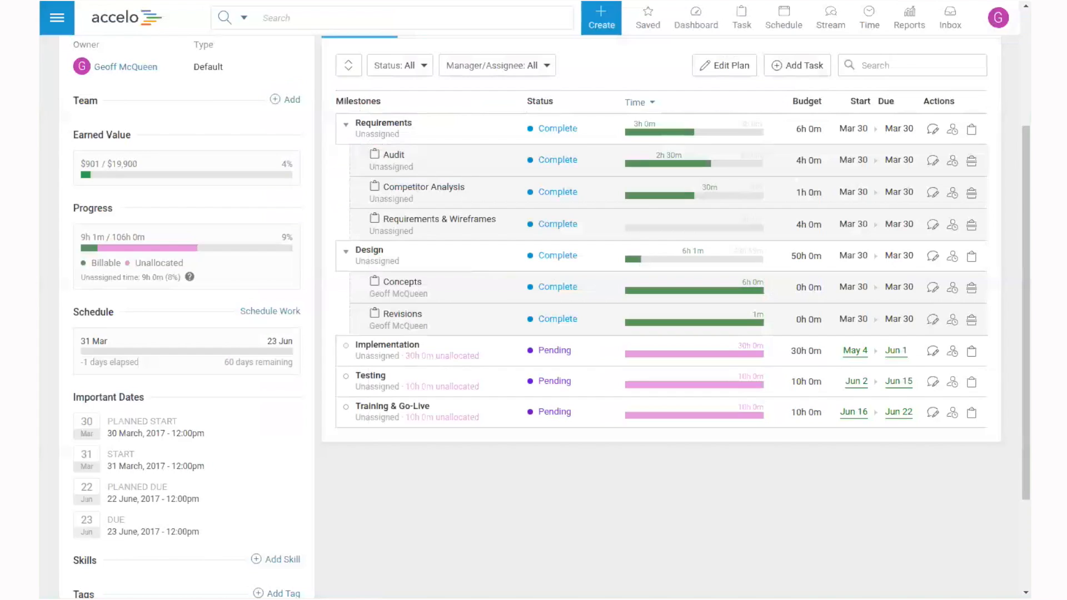
Switch back to the Accelo project and activate the Implementation milestone.
drag(421, 343, 357, 345)
click(554, 350)
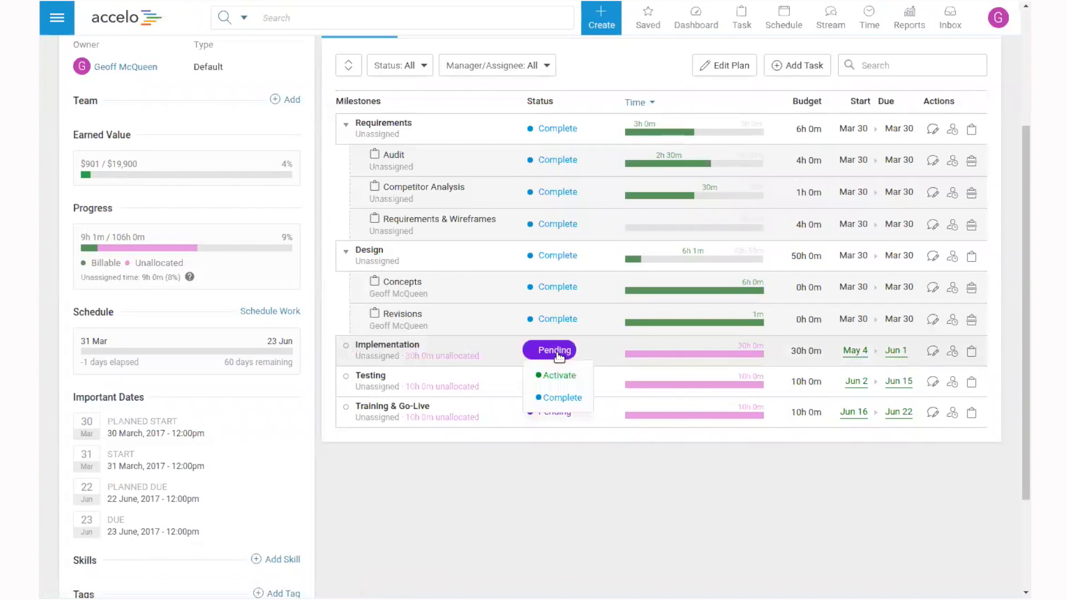
click(562, 373)
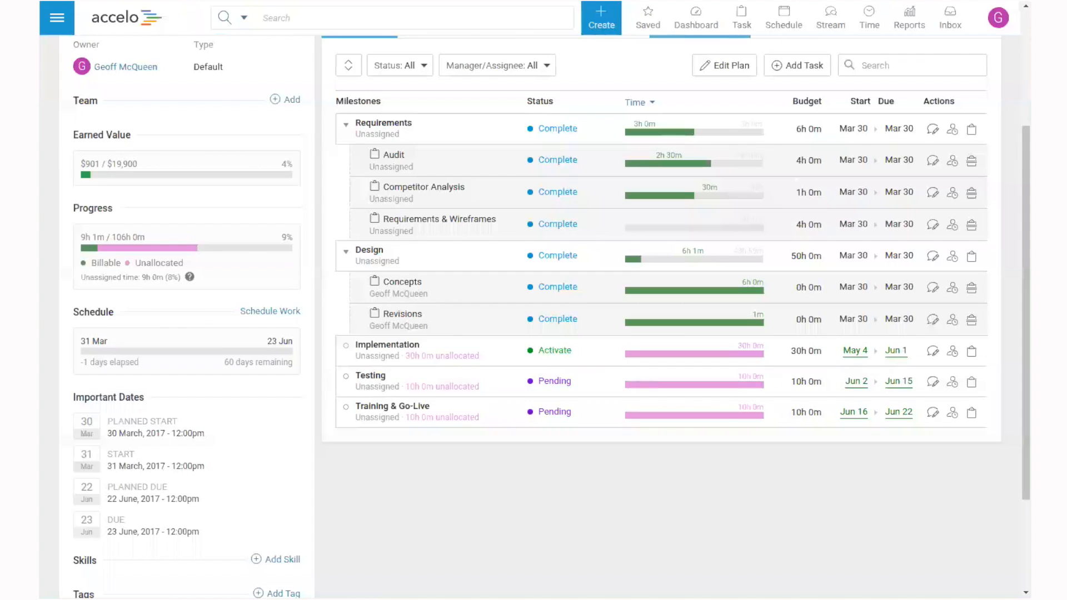
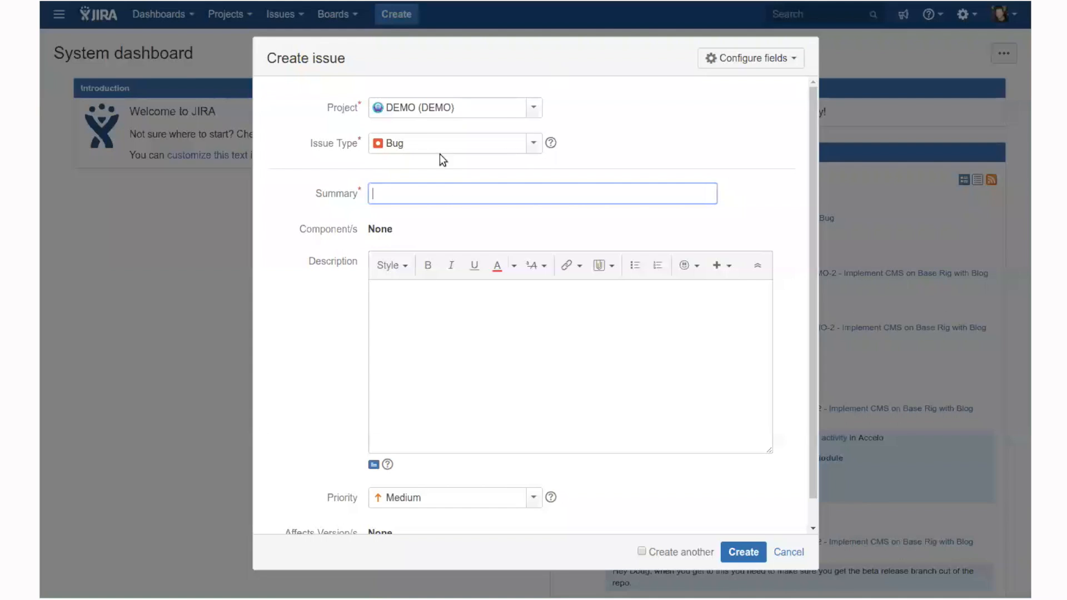
In JIRA's DEMO project, create a Task issue with the summary "Implement CMS Bootstrap" and the description "This is a test".
click(487, 140)
click(409, 168)
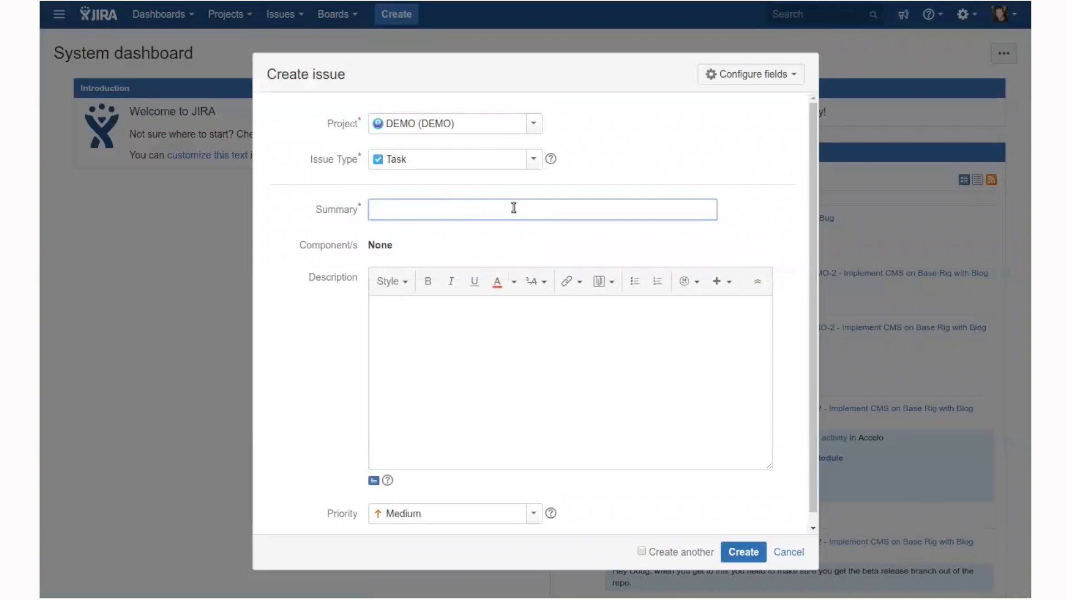
text(Implement CMS Bootstrap)
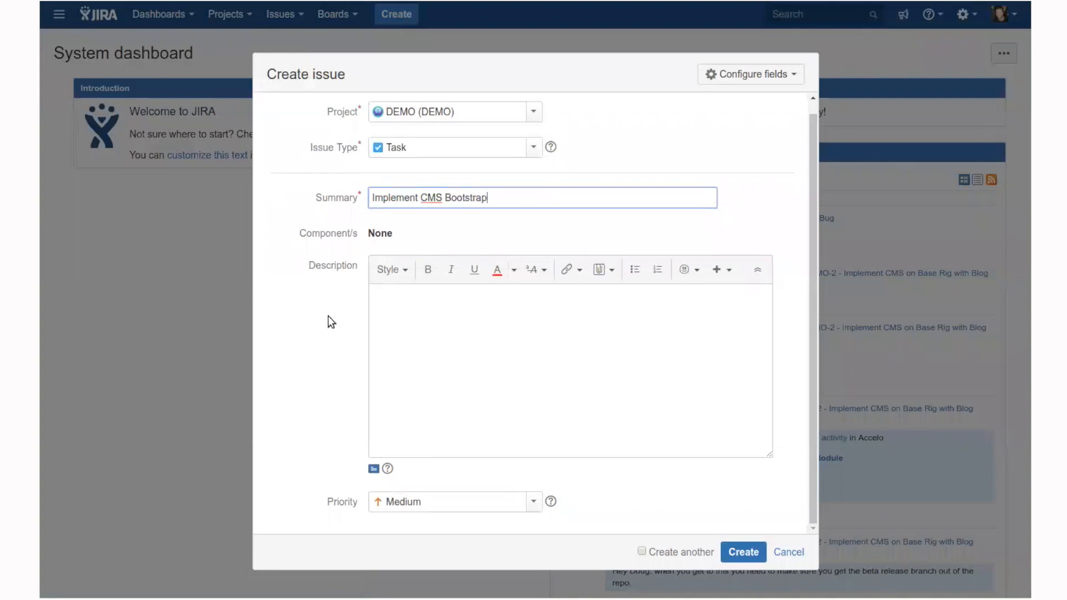
click(494, 322)
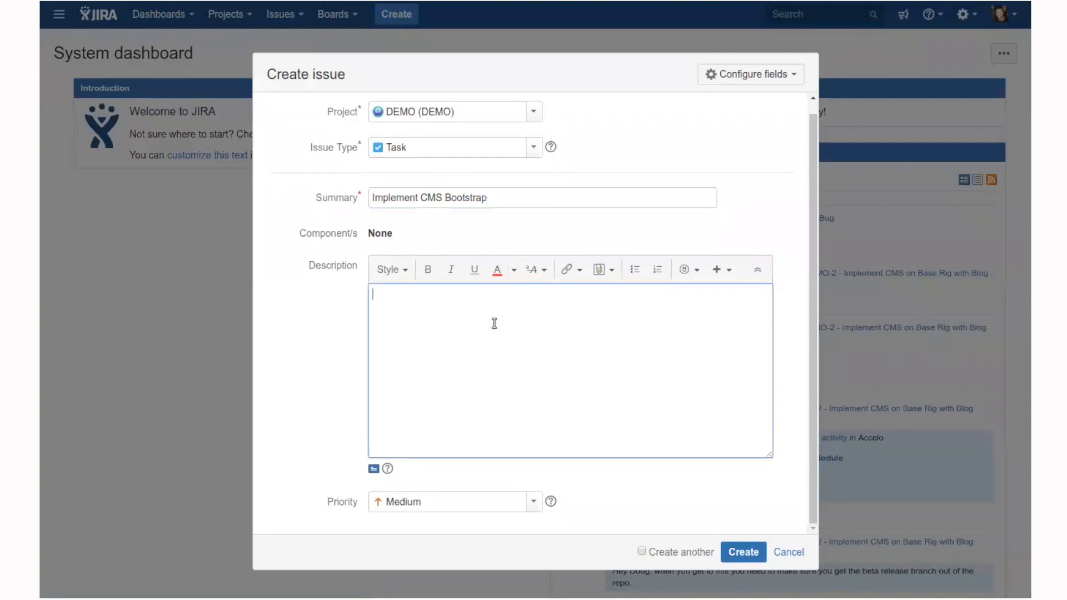
text(This is a test)
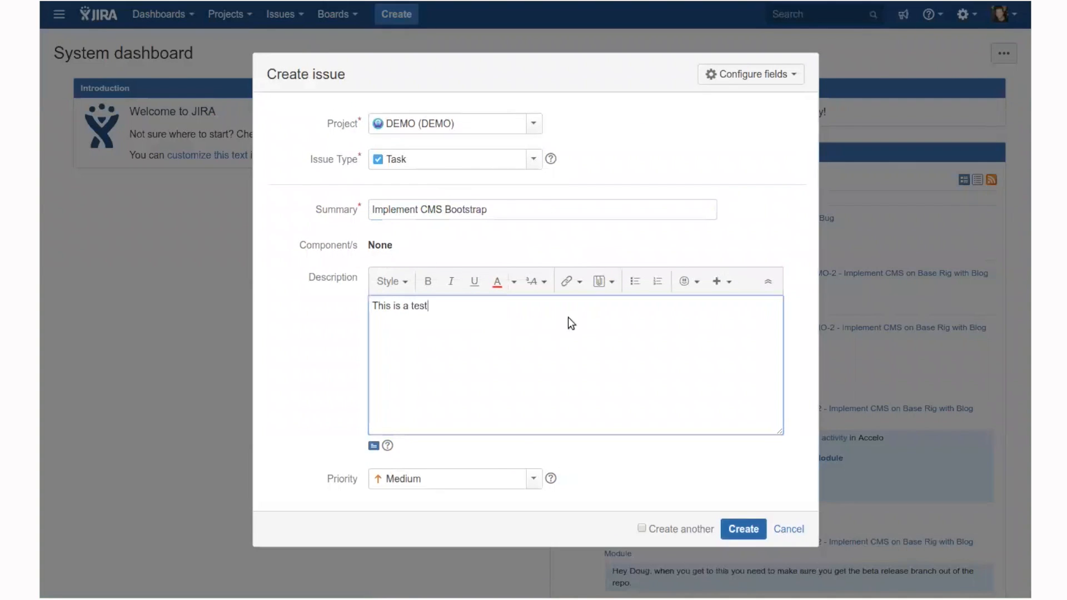
click(743, 529)
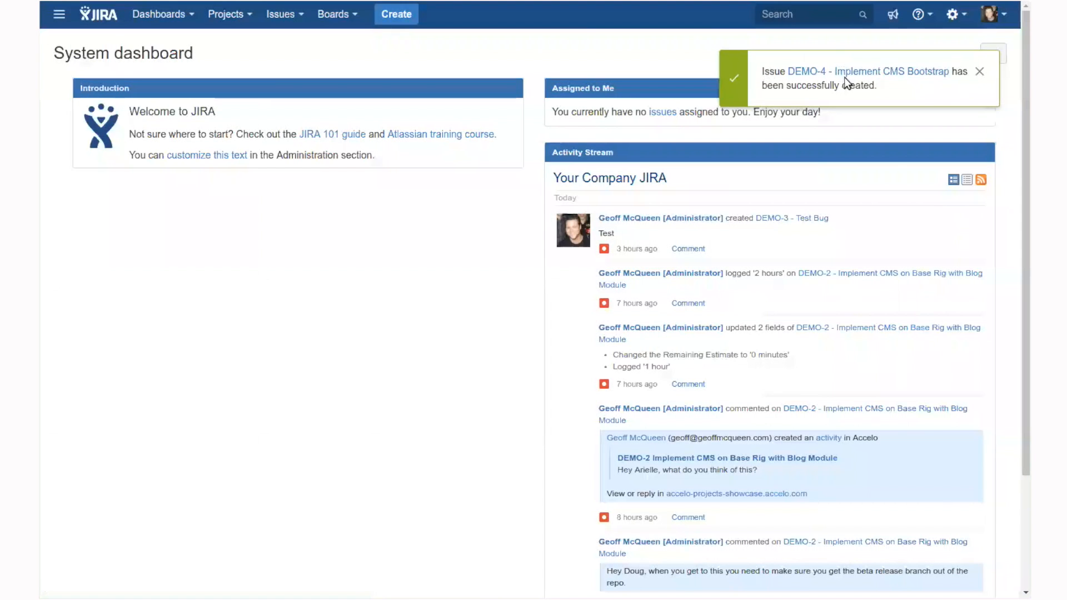
Open the new "Implement CMS Bootstrap" issue for editing and link it in the Accelo field to Montrolls' Implementation milestone, searching for "montrolls".
click(847, 70)
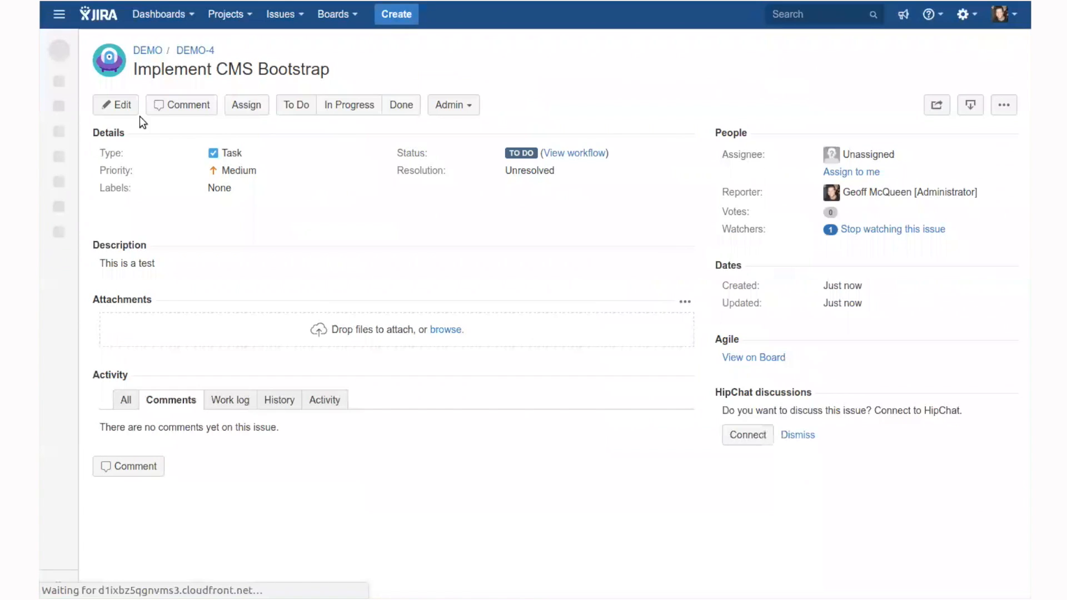
click(119, 105)
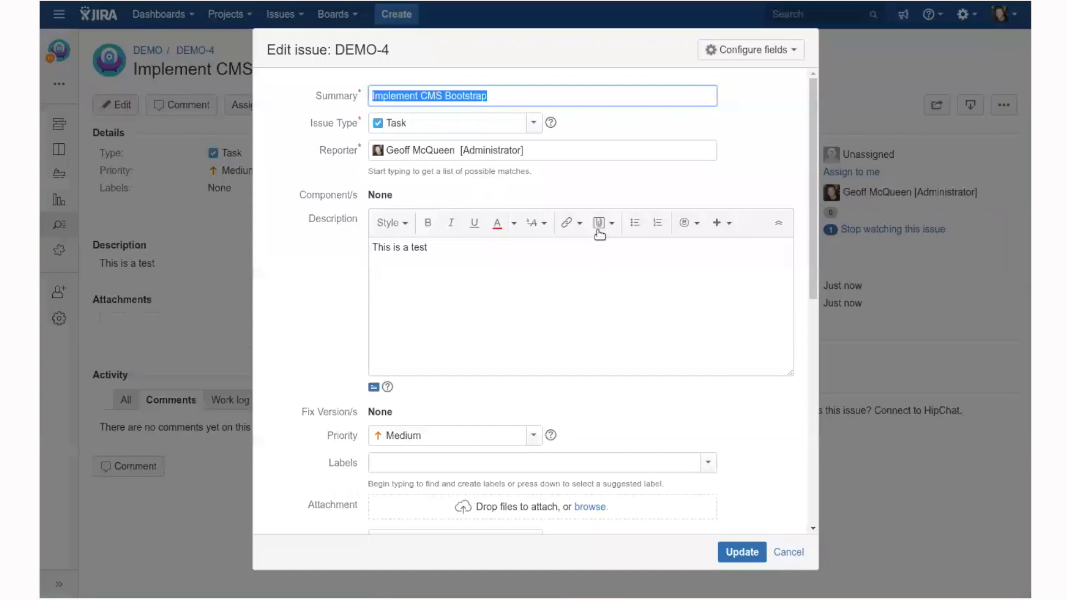
click(322, 342)
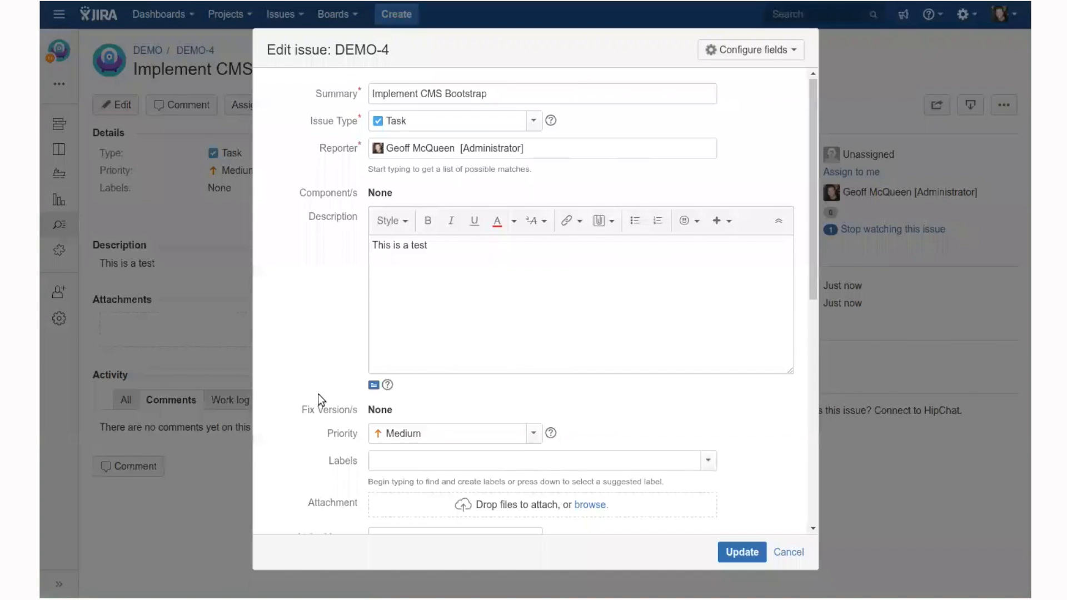
scroll(319, 395, down, 7)
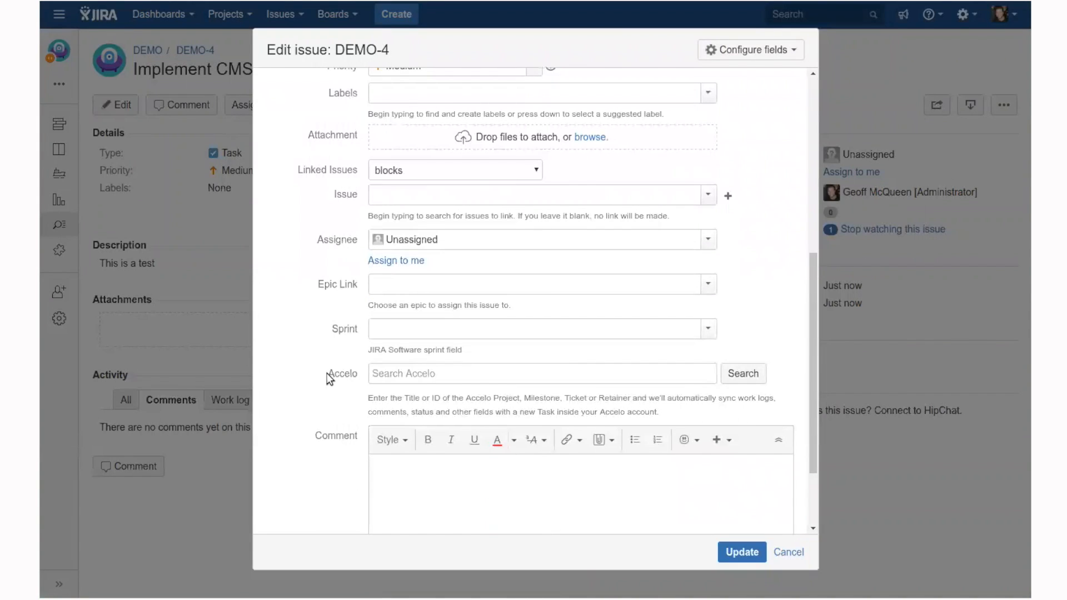
drag(343, 373, 360, 374)
click(440, 375)
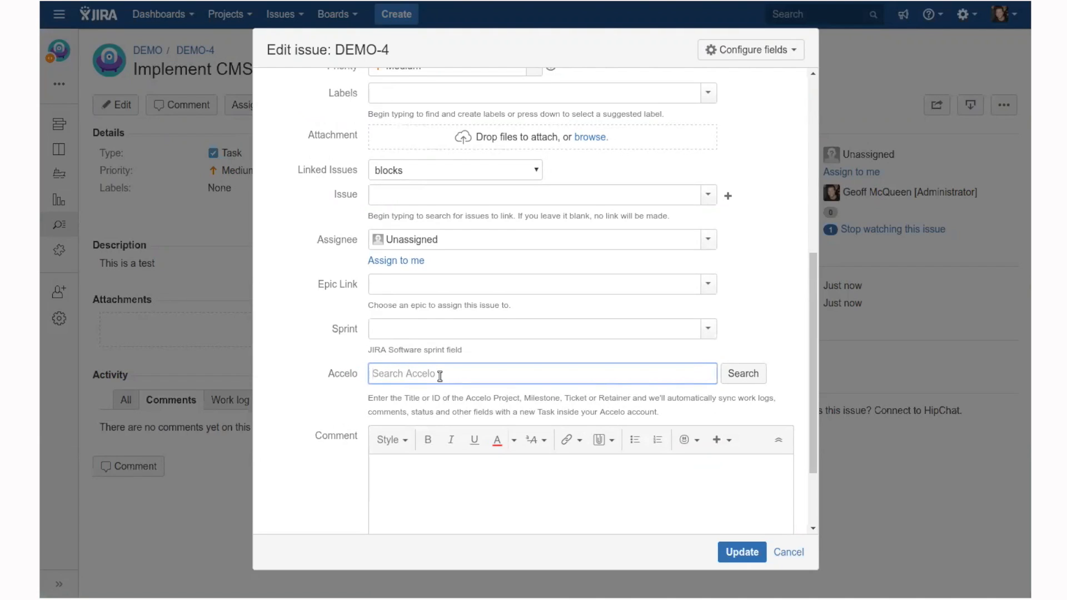
text(montrolls)
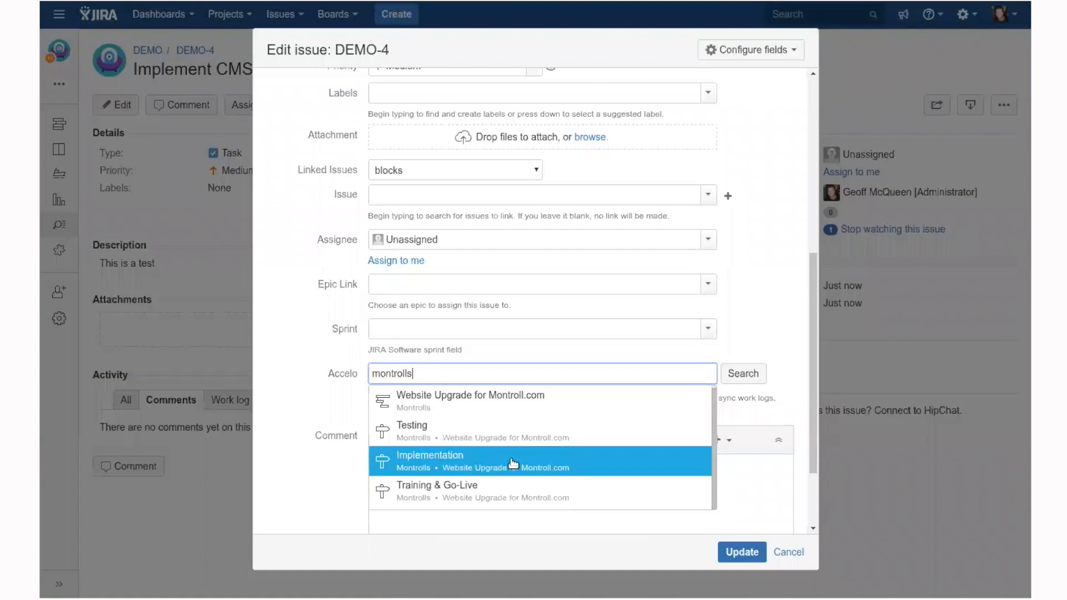
click(439, 463)
Write the comment "Here is a comment for you all." in the issue's edit form.
scroll(333, 464, up, 3)
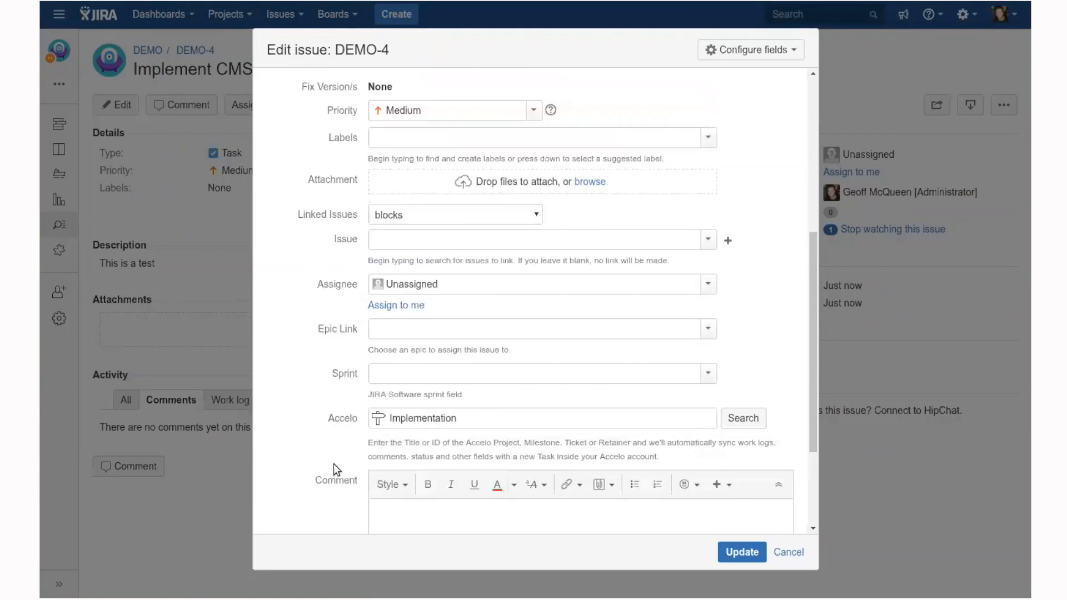
scroll(337, 470, down, 5)
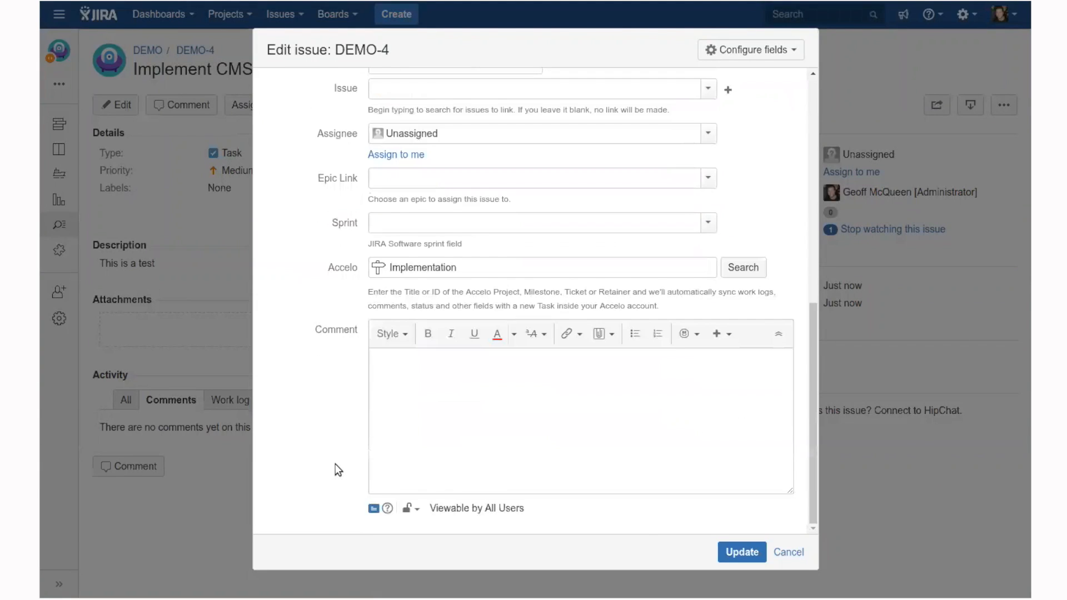
scroll(338, 470, up, 10)
scroll(337, 470, down, 7)
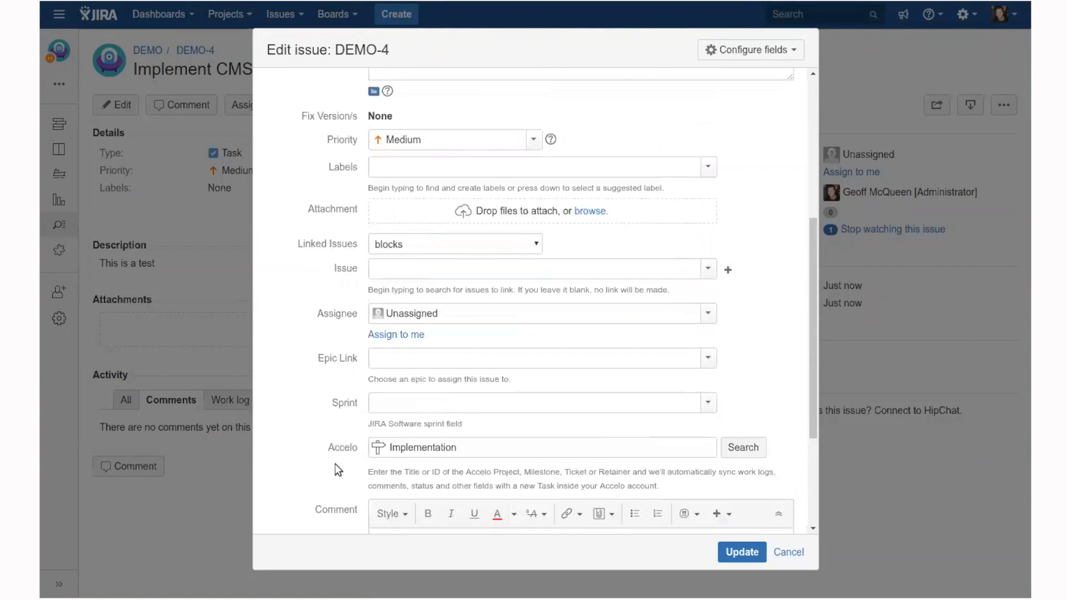
scroll(338, 470, down, 4)
click(510, 400)
text(Here )
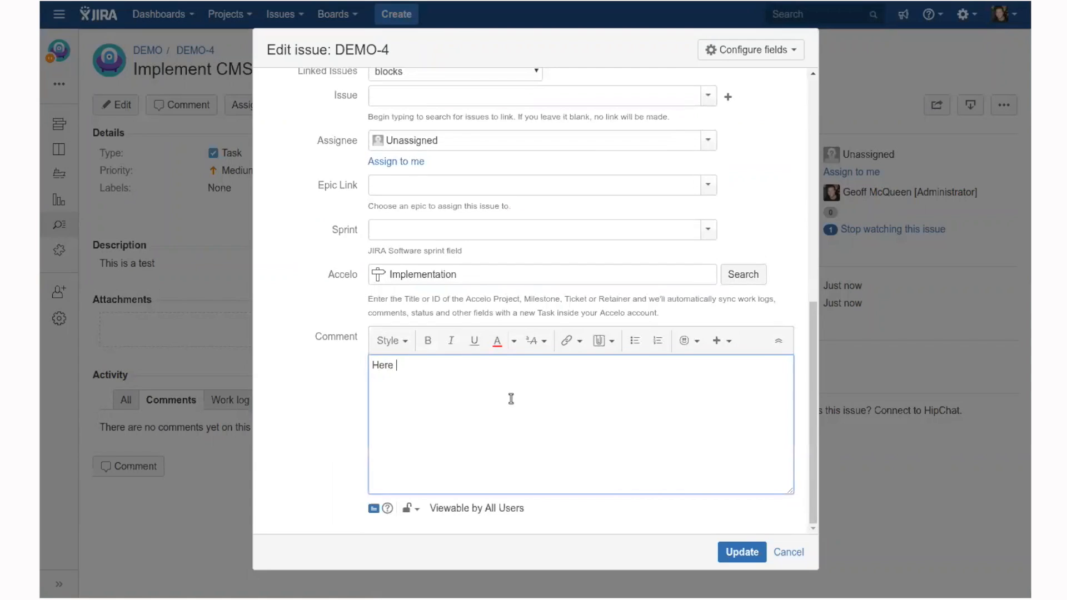
text(is a comment for you all.)
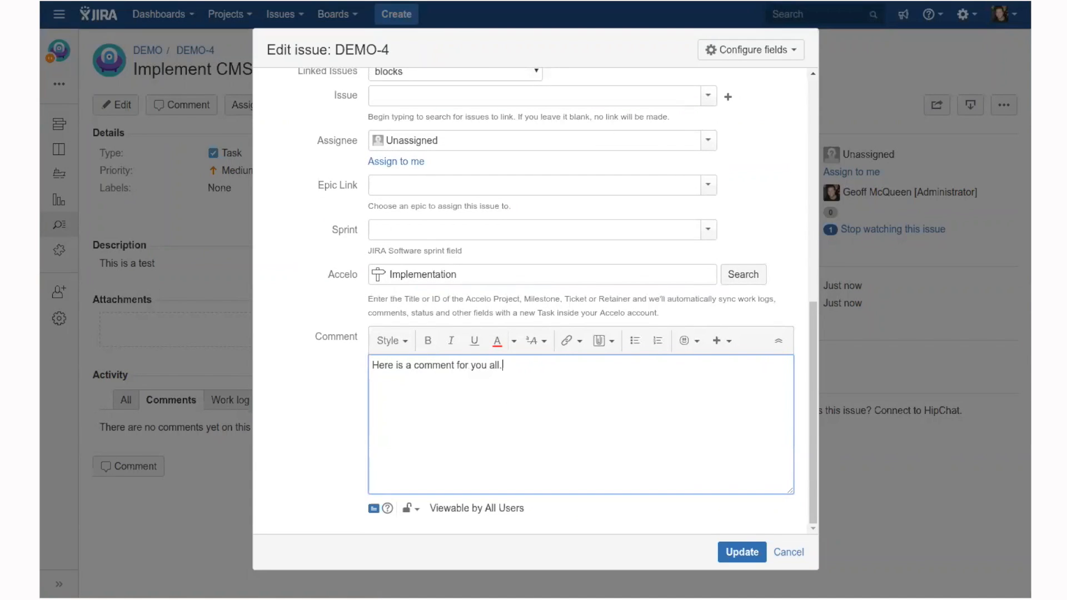
Assign the issue to the developer user and save the issue update.
click(575, 143)
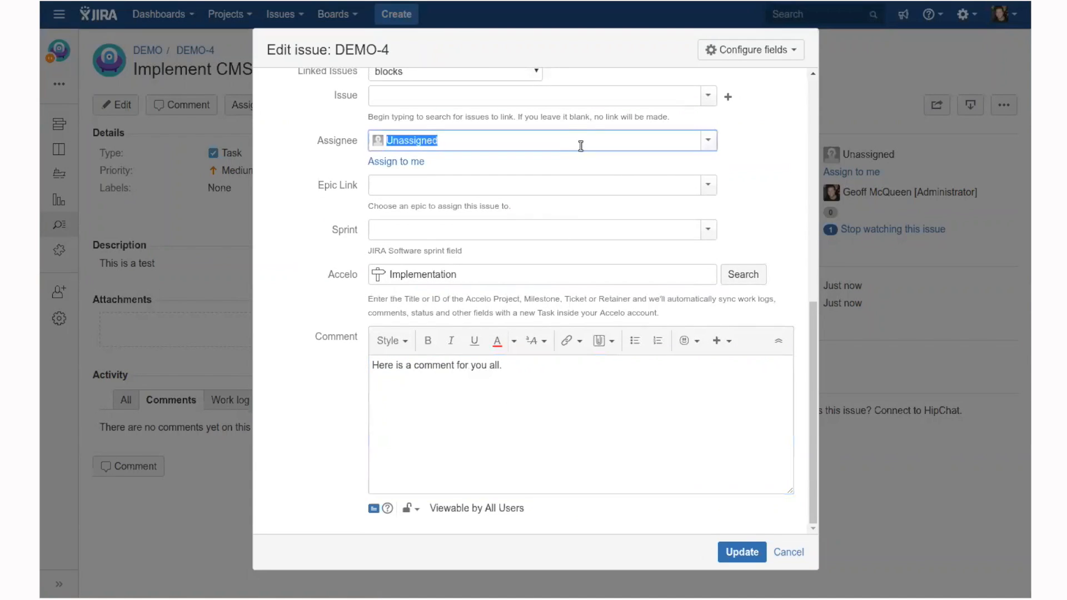
click(710, 141)
click(468, 218)
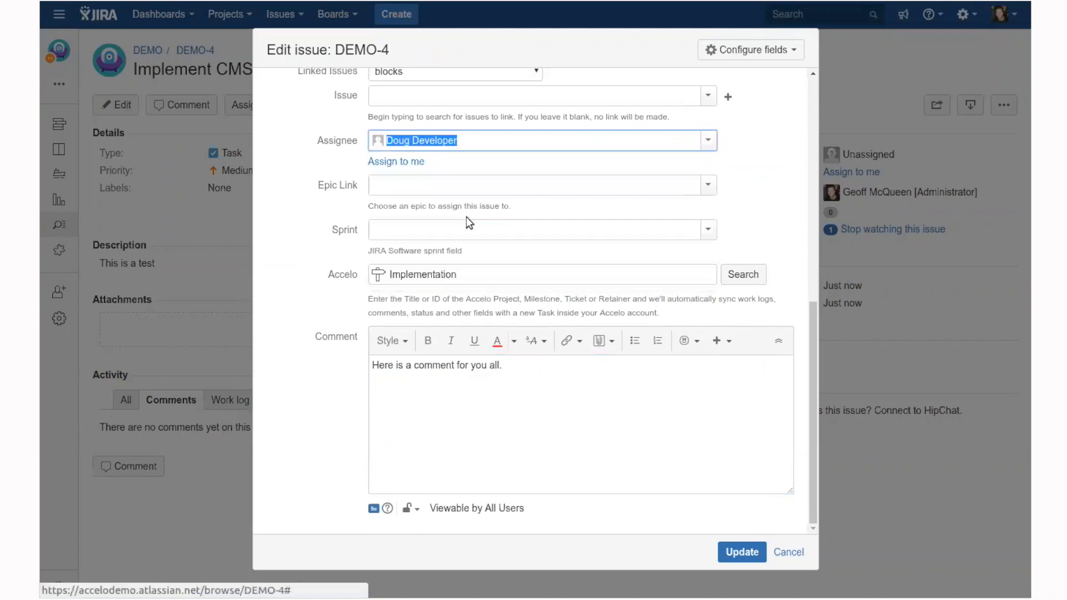
click(742, 552)
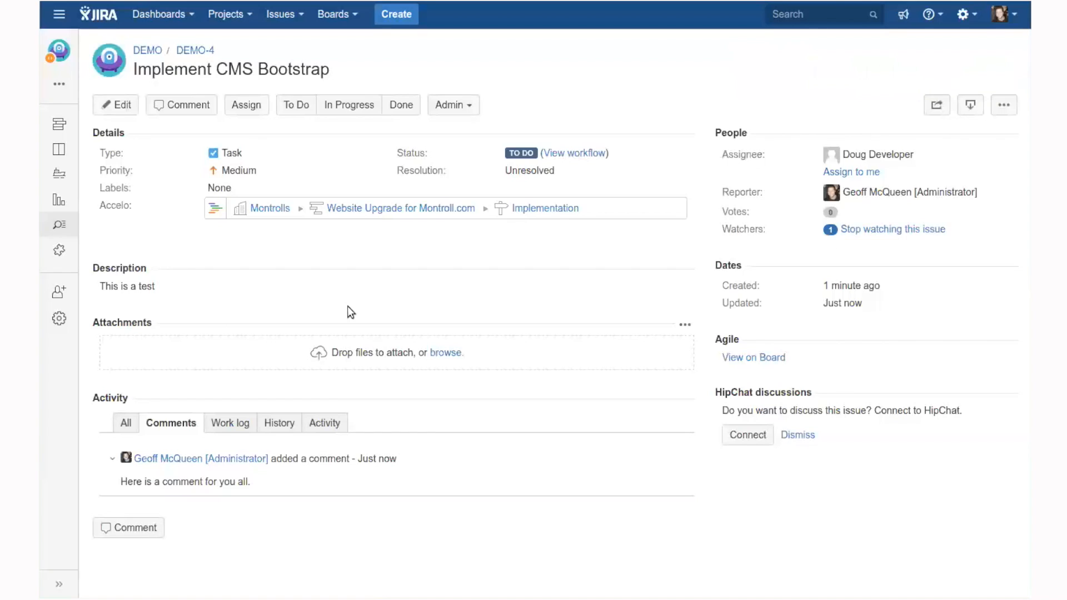
Add a comment to the issue reading "Here is a question about how to do something. Code, etc.".
drag(105, 209, 132, 208)
click(132, 208)
click(182, 105)
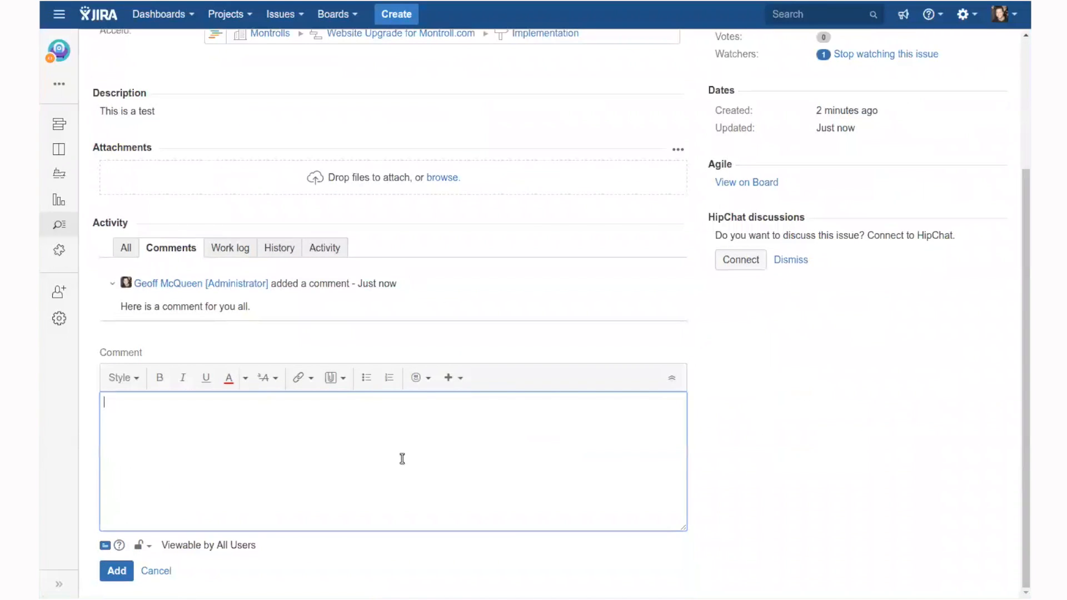
text(HEre is)
key(BackSpace)
key(BackSpace)
key(BackSpace)
key(BackSpace)
key(BackSpace)
key(BackSpace)
key(BackSpace)
text(Here is a )
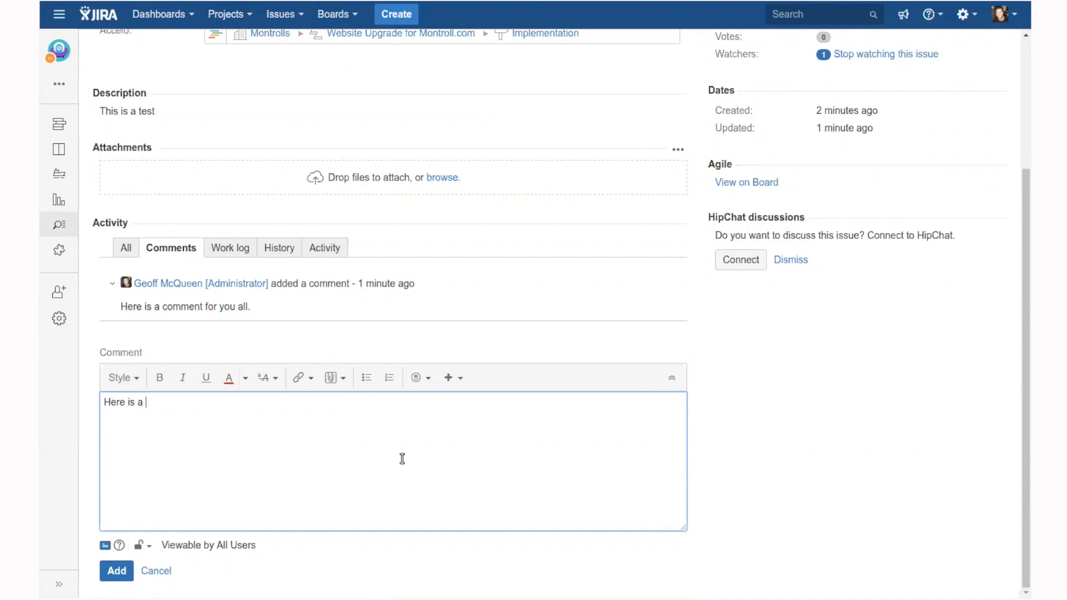
text(question about how to do something)
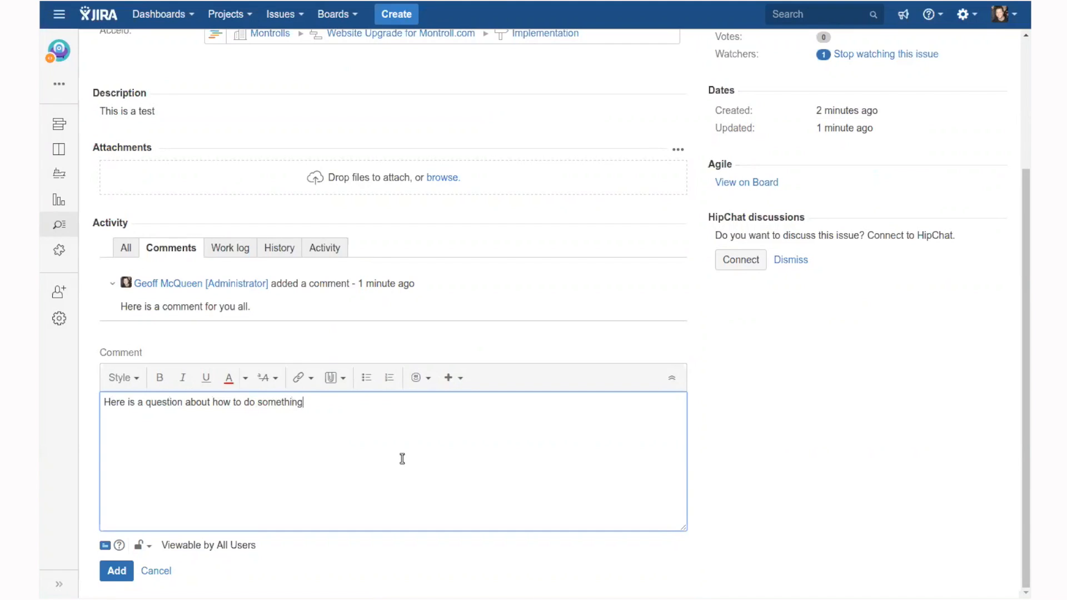
text(. Co)
key(BackSpace)
key(BackSpace)
text(Code, etc.)
click(116, 571)
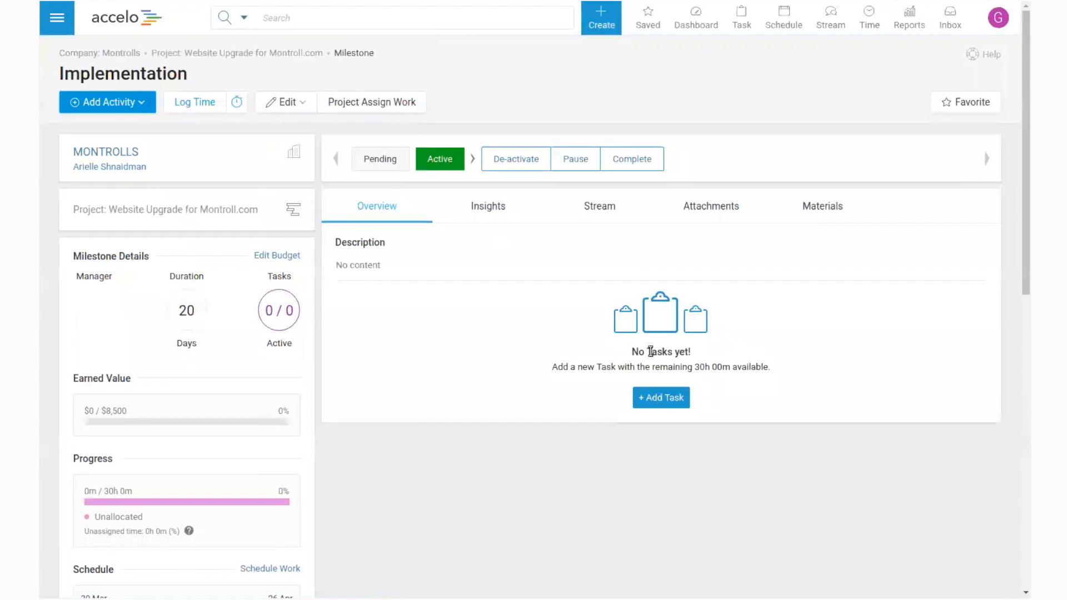
Switch to Accelo's Implementation milestone and examine its task list and activity stream for the linked JIRA issue and its comments.
drag(632, 351, 691, 352)
drag(551, 367, 765, 370)
click(771, 370)
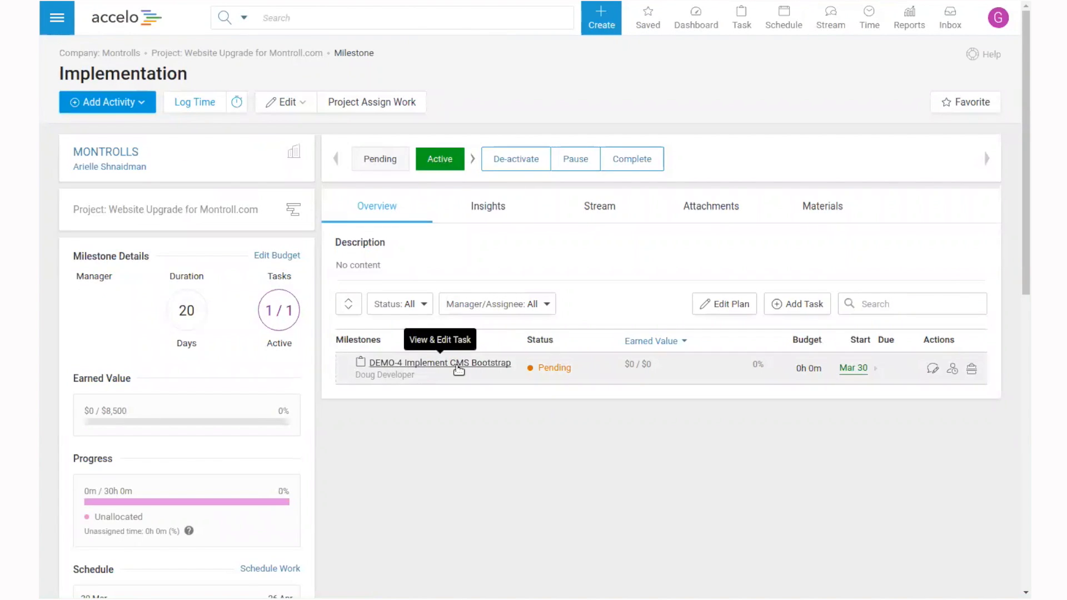
click(449, 371)
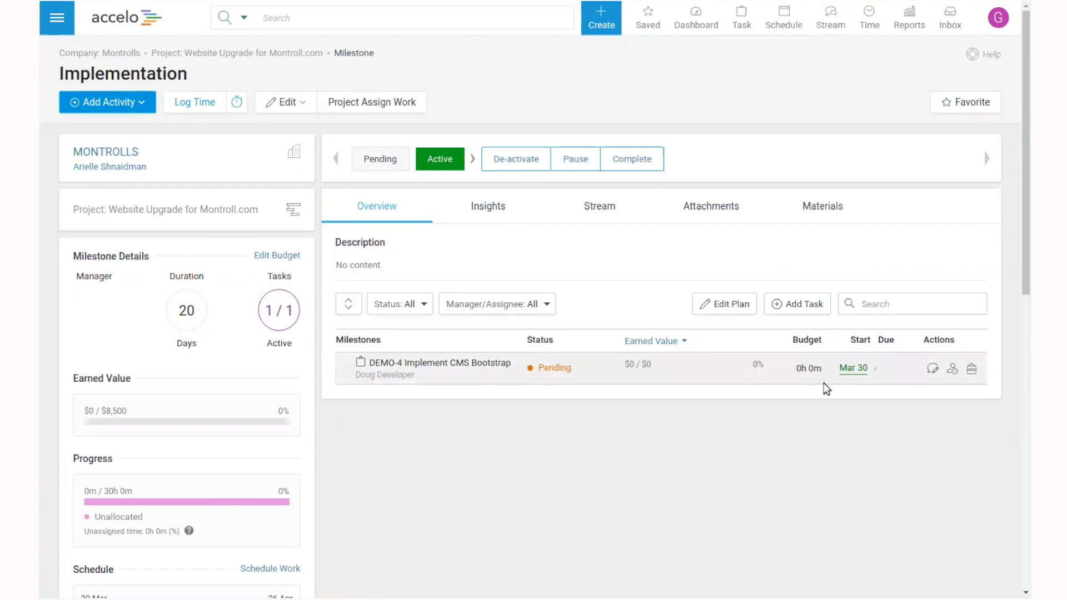
click(593, 205)
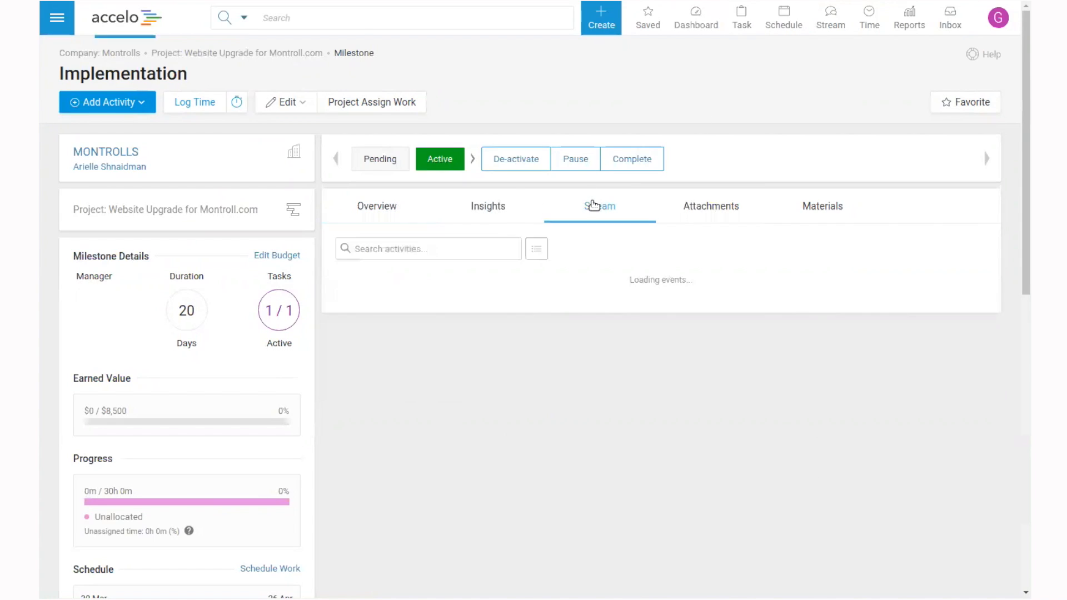
drag(374, 334, 606, 343)
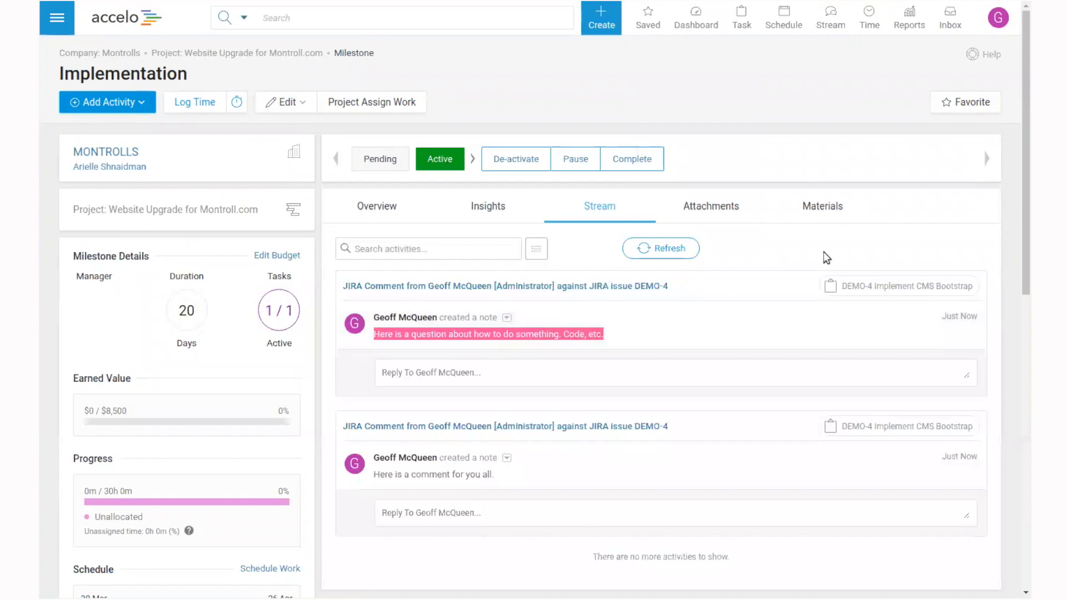
click(784, 168)
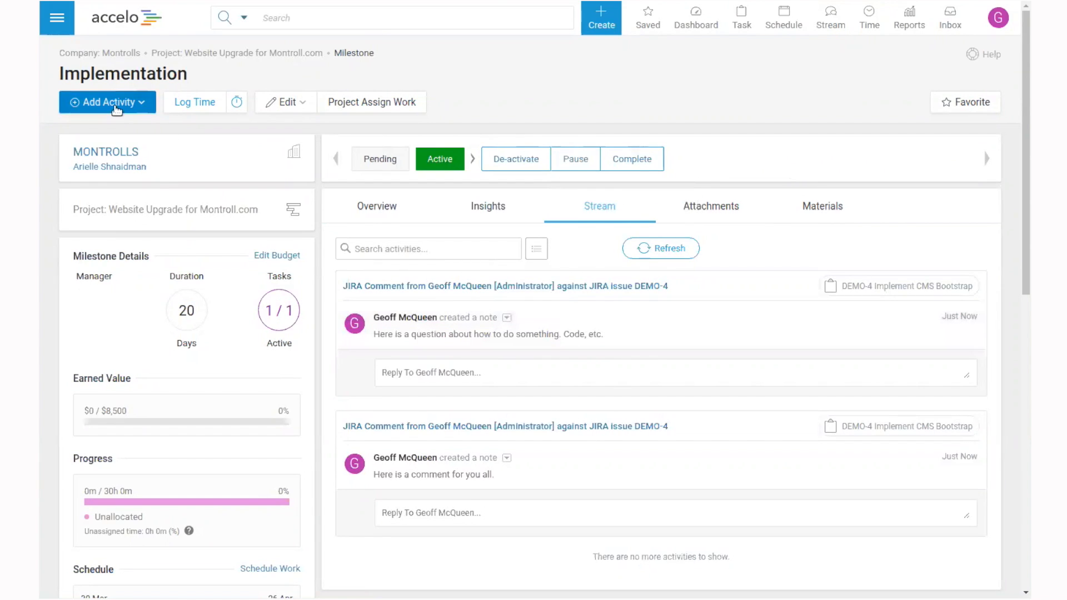
Start a new email from the Implementation milestone and set it against the task "DEMO-4 Implement CMS Bootstrap".
click(117, 105)
click(539, 118)
click(140, 102)
click(124, 148)
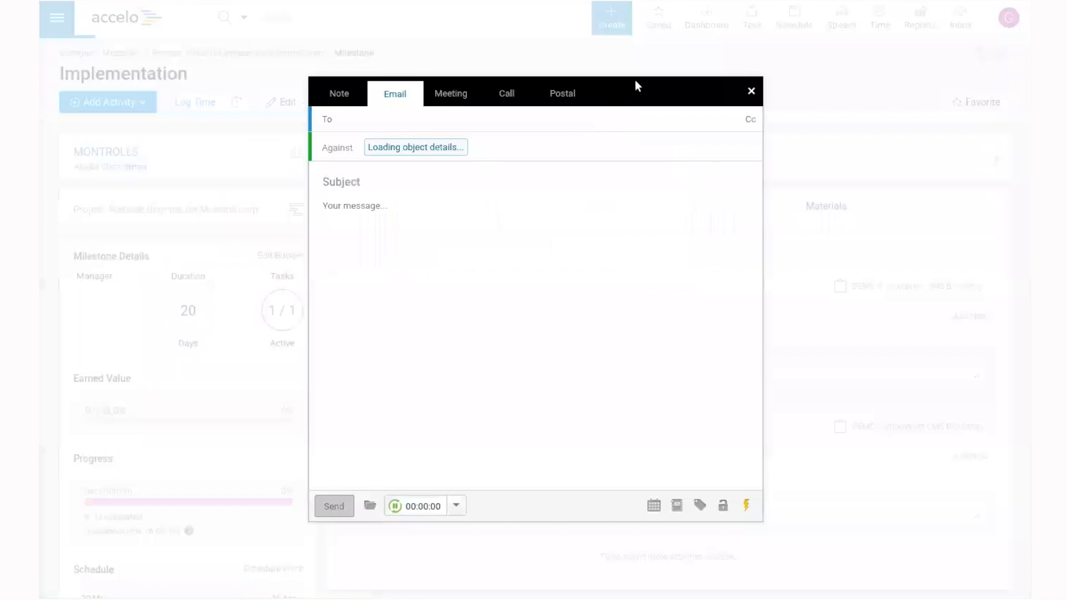
click(516, 182)
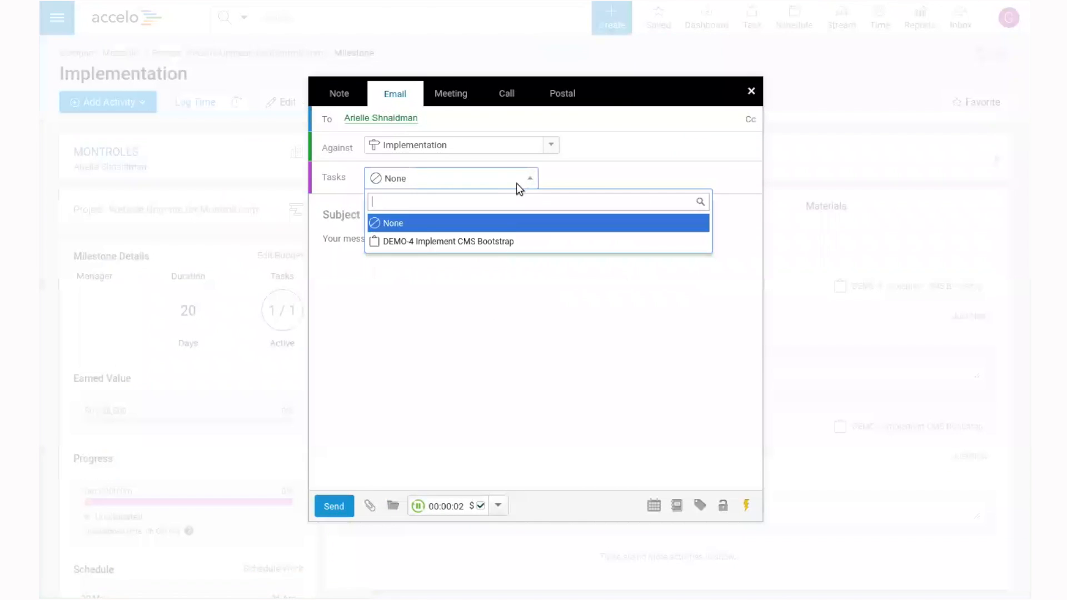
click(393, 241)
Set the email subject to "Do you guys own montrolls.ca too?".
click(361, 218)
text(How)
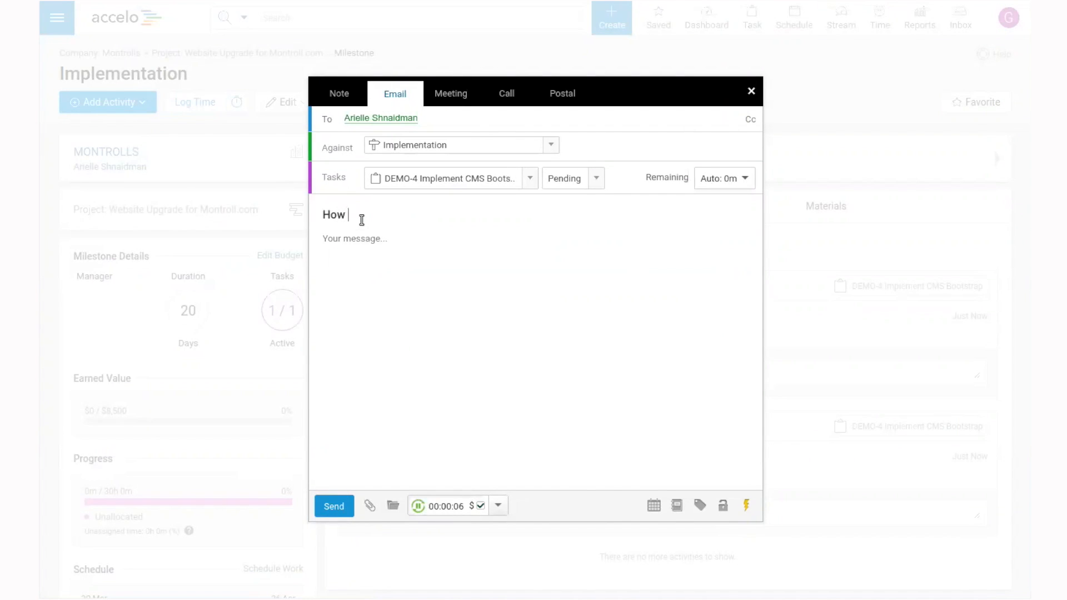
key(BackSpace)
key(BackSpace)
key(BackSpace)
key(BackSpace)
text(Do you guys own montr)
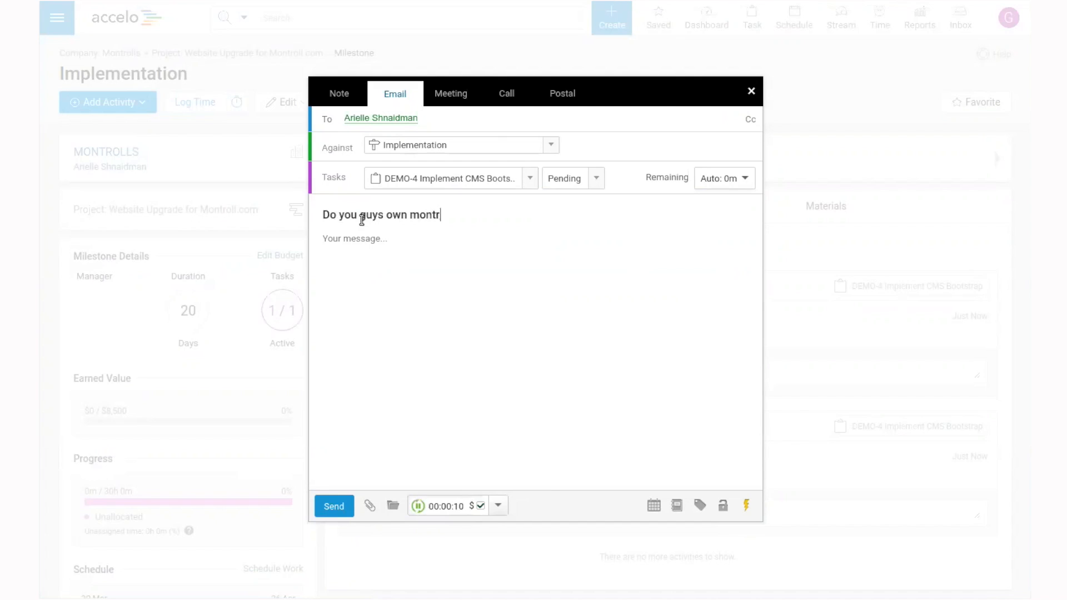
text(olls.ca too?)
Greet the contact, write "The dev team asked if we need to handle multiple domains with this one. Do you own montrolls.ca too?" and send the email.
click(414, 251)
text(Hi there Arielle,)
key(Return)
text(The dev de)
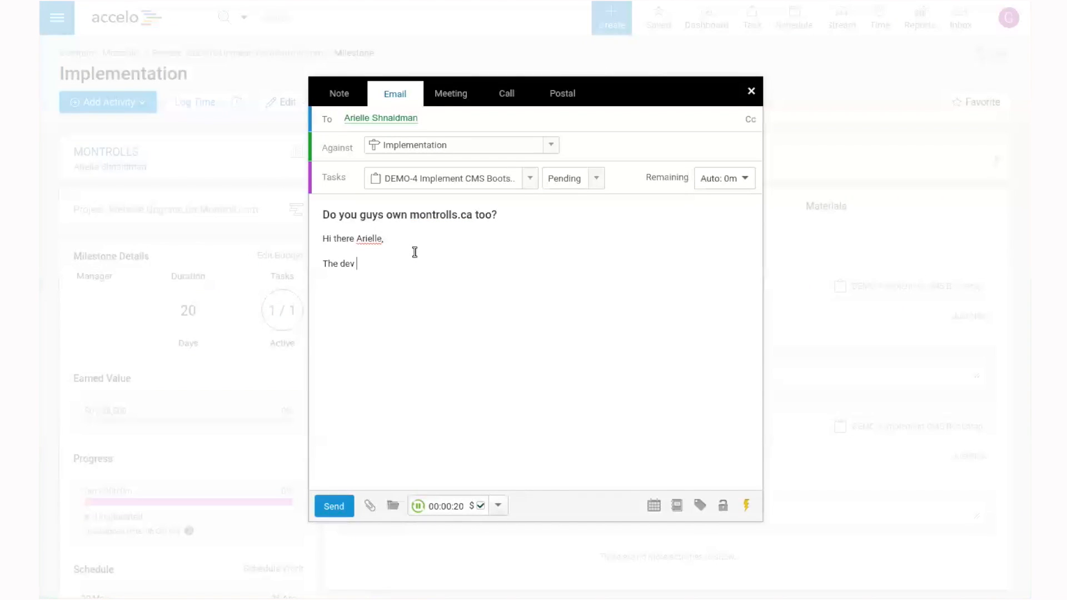
key(BackSpace)
key(BackSpace)
text(team asked if we need to handle mult)
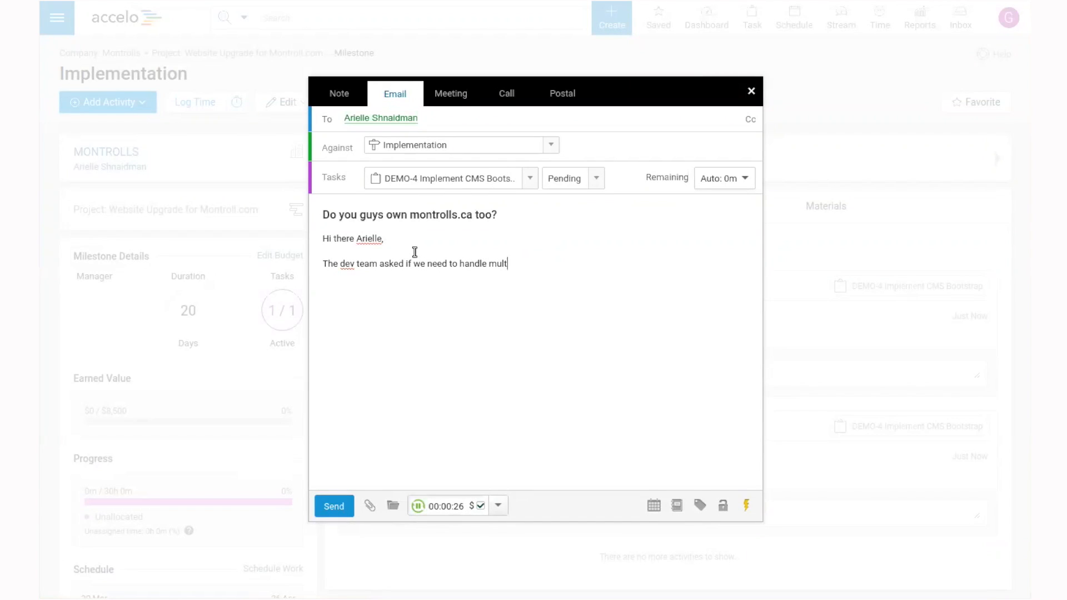
text(iple domains with this one. Do yo)
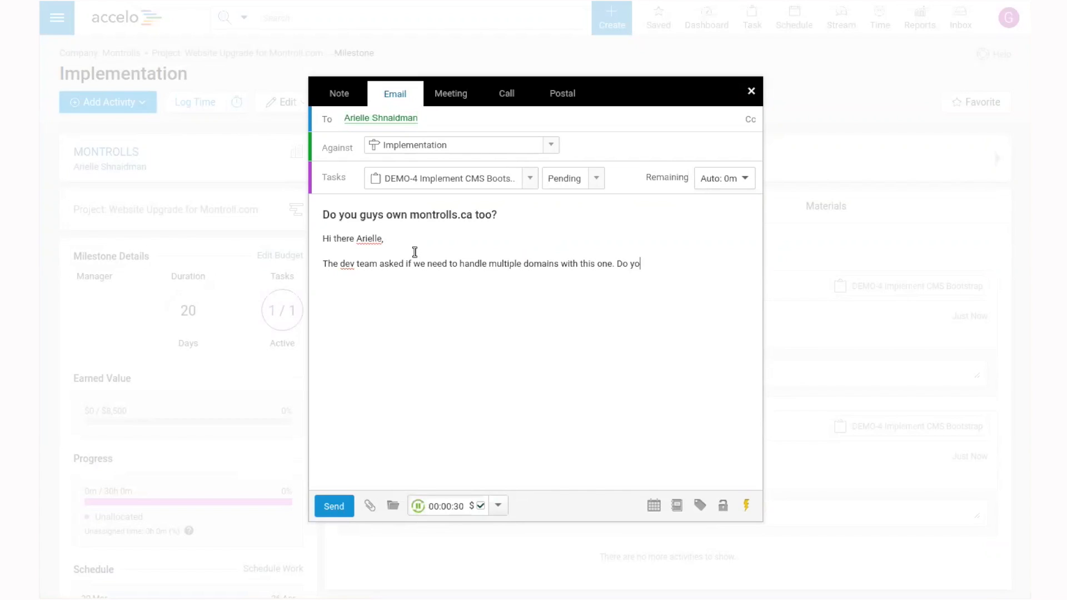
text(u own montrolls.ca too?)
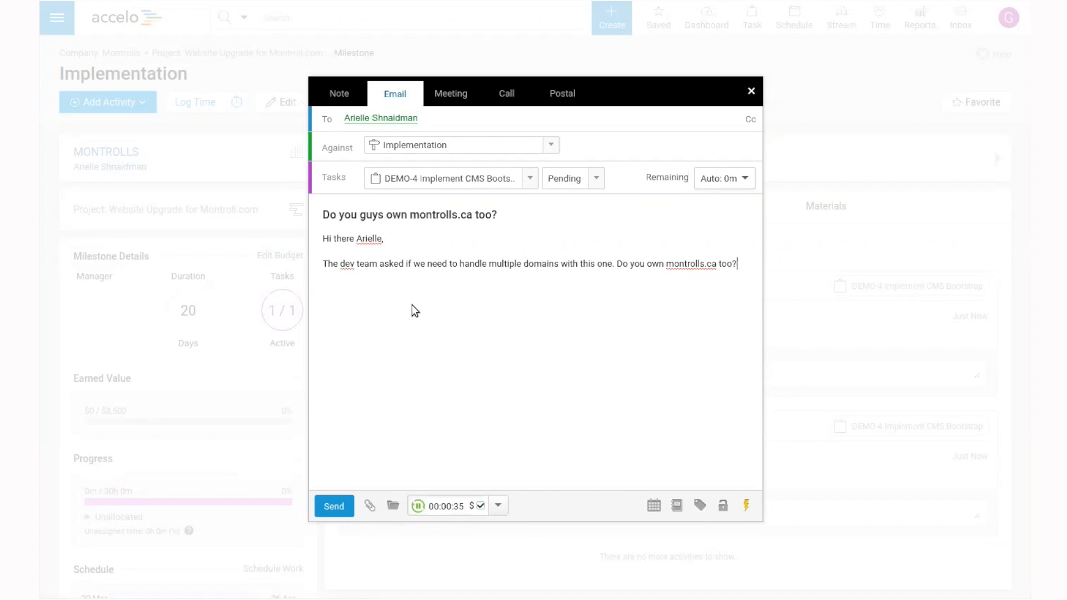
click(334, 506)
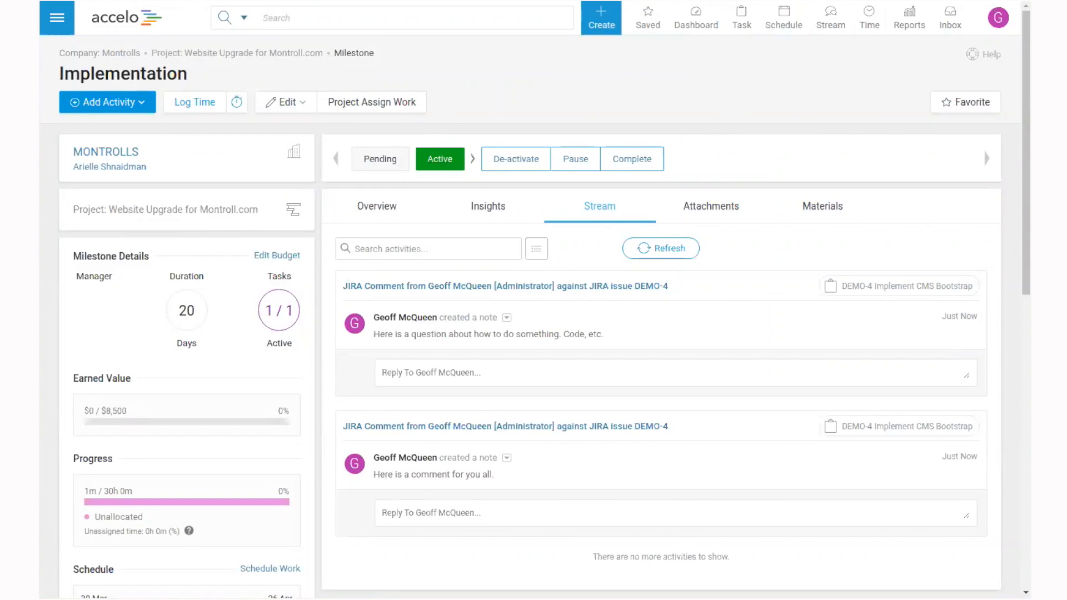
Switch back to the DEMO-4 issue in JIRA, reload it and examine its comments for the email sent from Accelo.
key(ctrl+Tab)
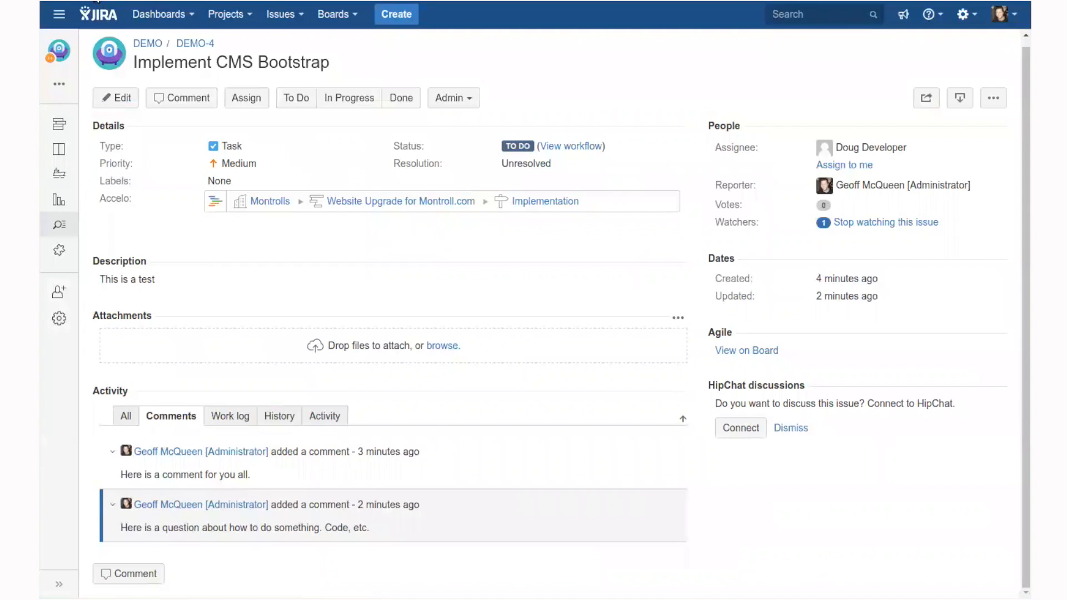
key(F5)
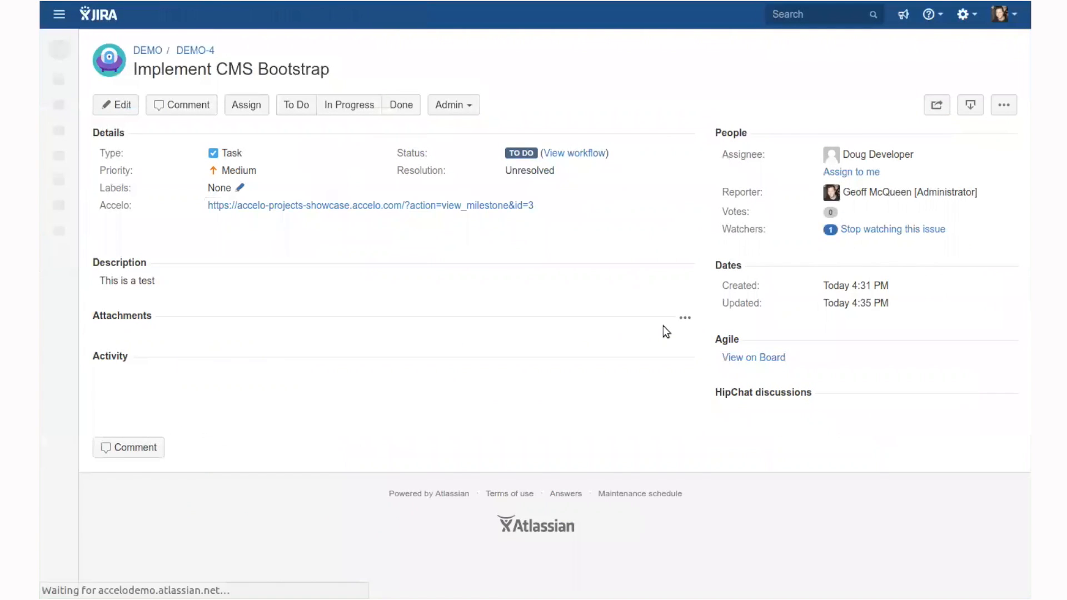
scroll(472, 469, down, 4)
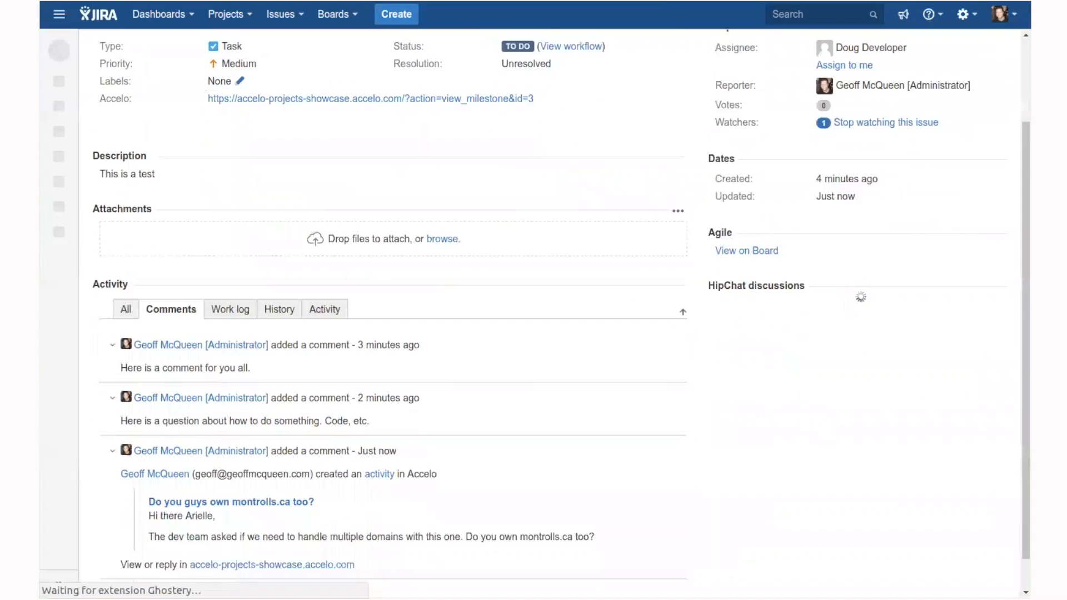
Read through the comment in the DEMO-4 activity that carries the subject and body of the email sent from Accelo.
drag(209, 439, 307, 439)
click(329, 438)
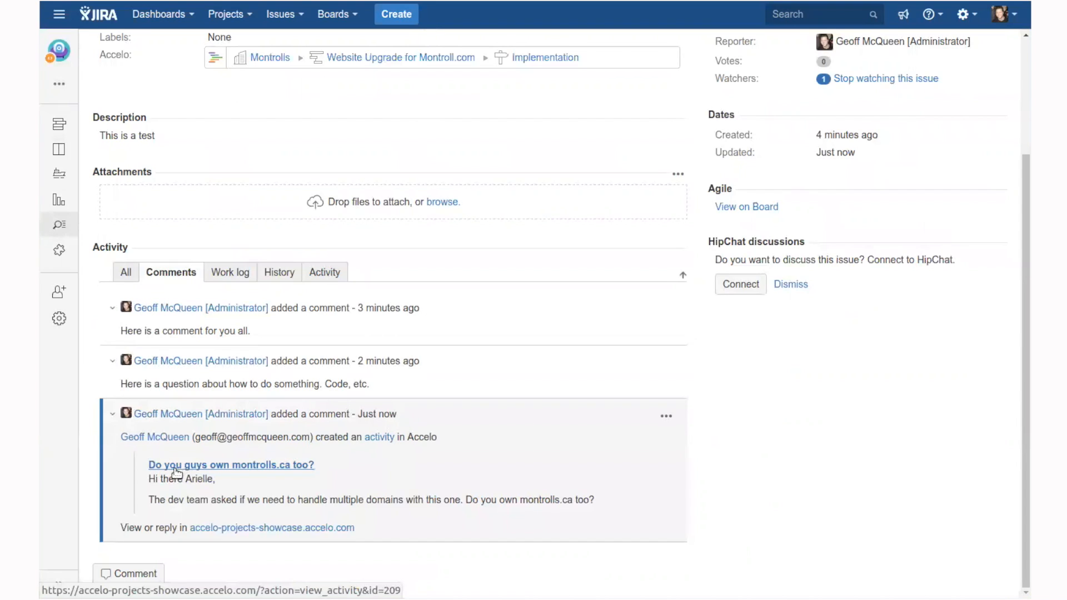
drag(217, 481, 280, 500)
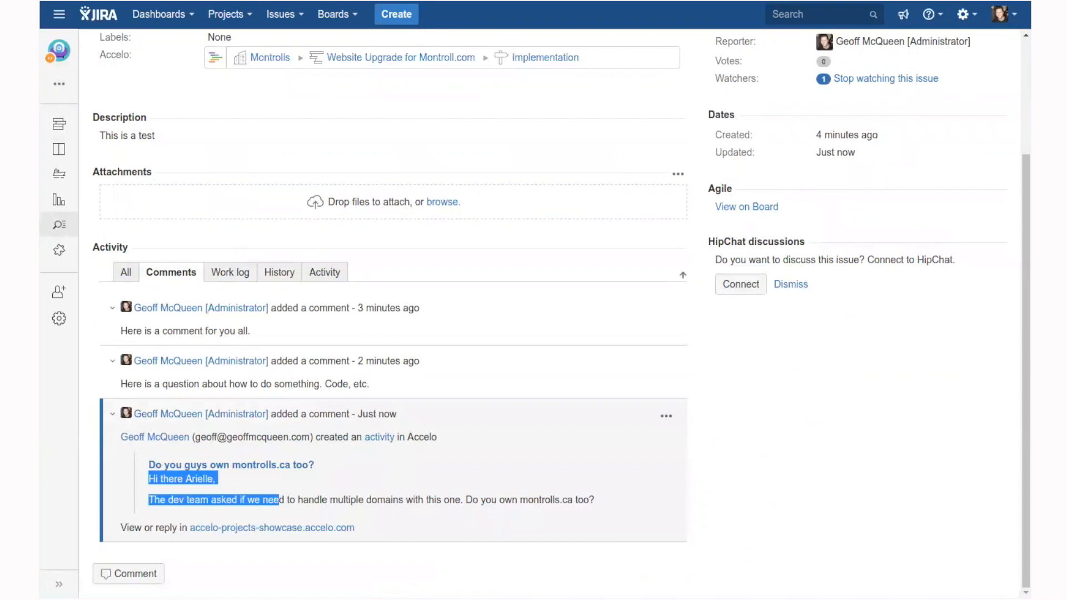
click(280, 500)
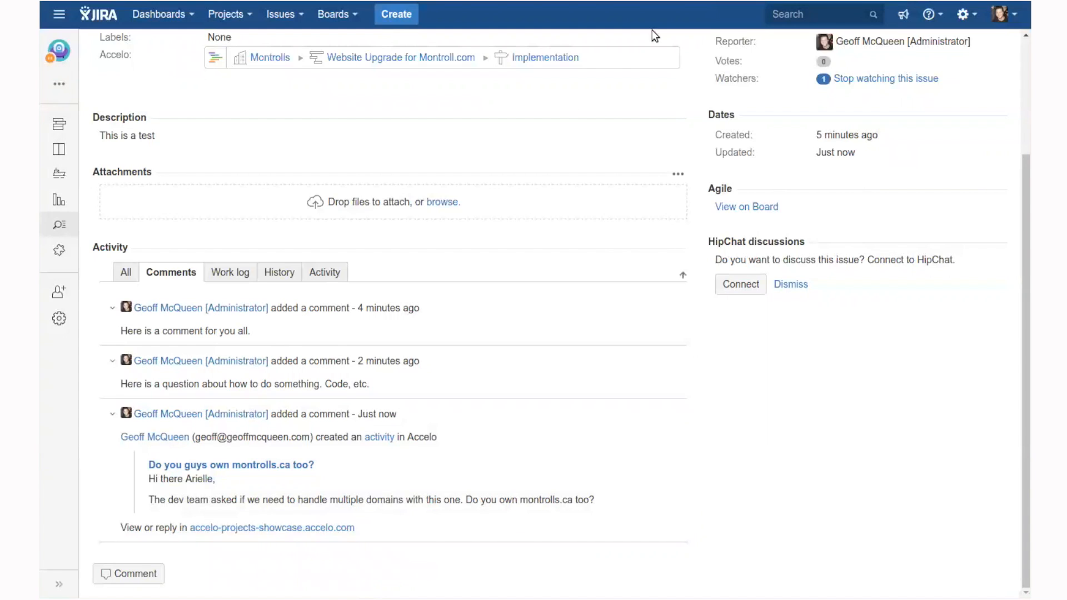
Move the DEMO-4 issue to In Progress in JIRA, and check its task in the Implementation milestone overview in Accelo.
scroll(524, 208, up, 3)
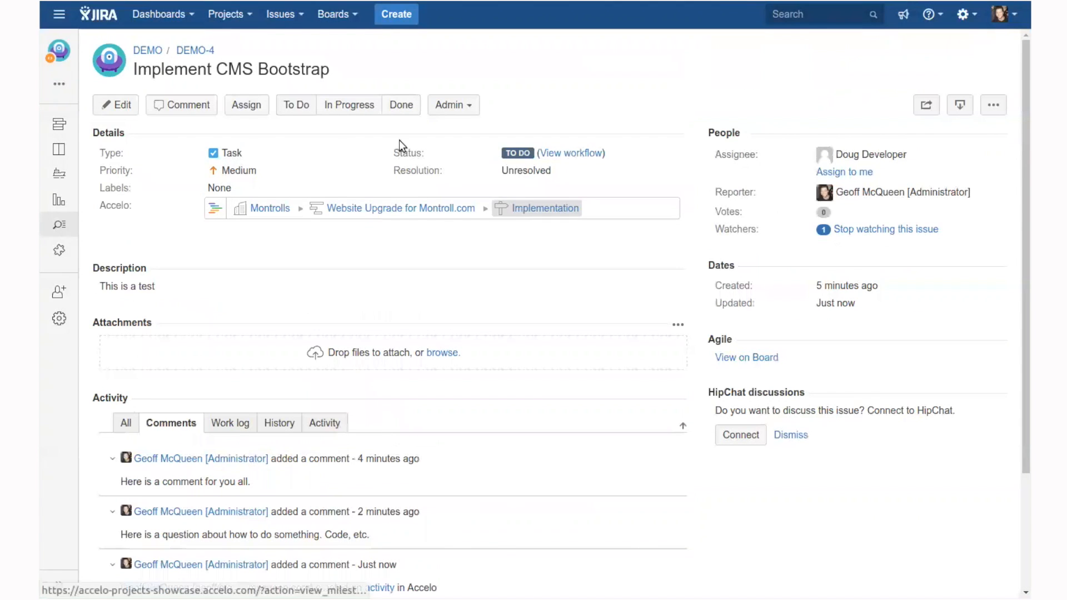
click(339, 108)
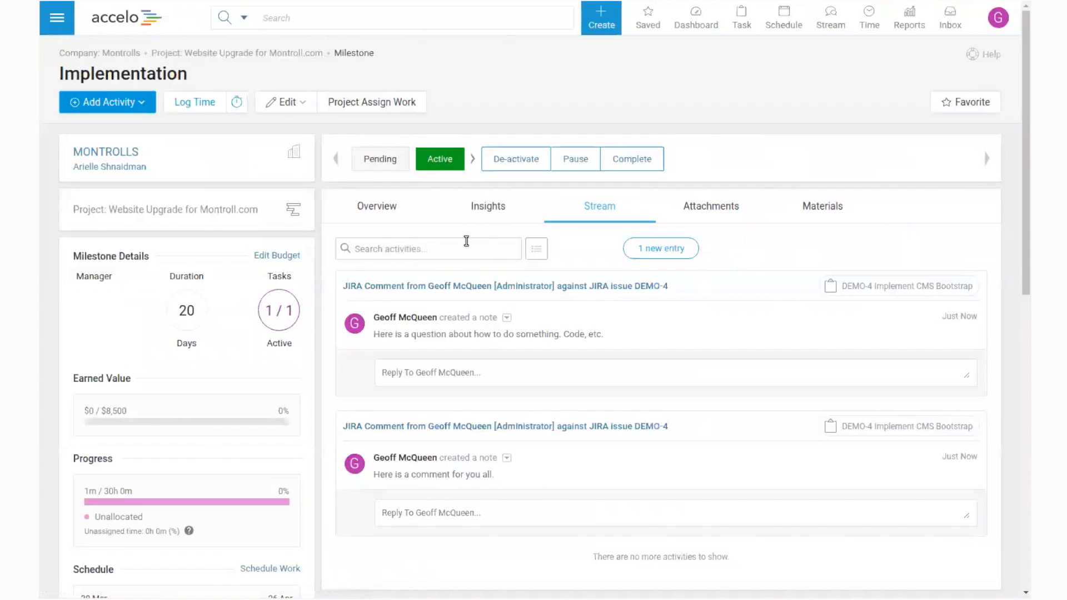
click(381, 206)
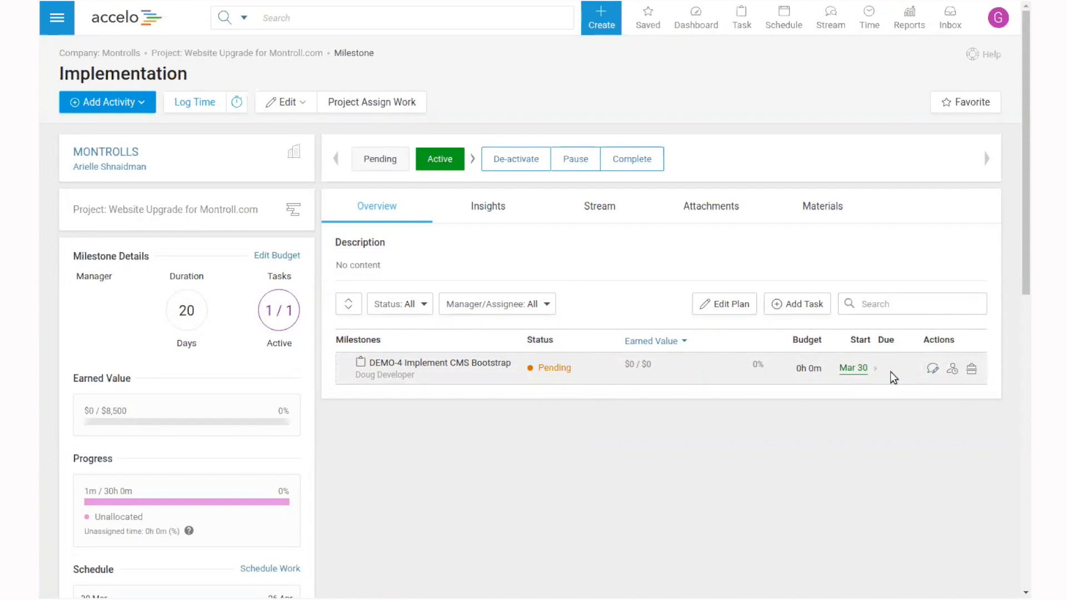
mouse_move(886, 368)
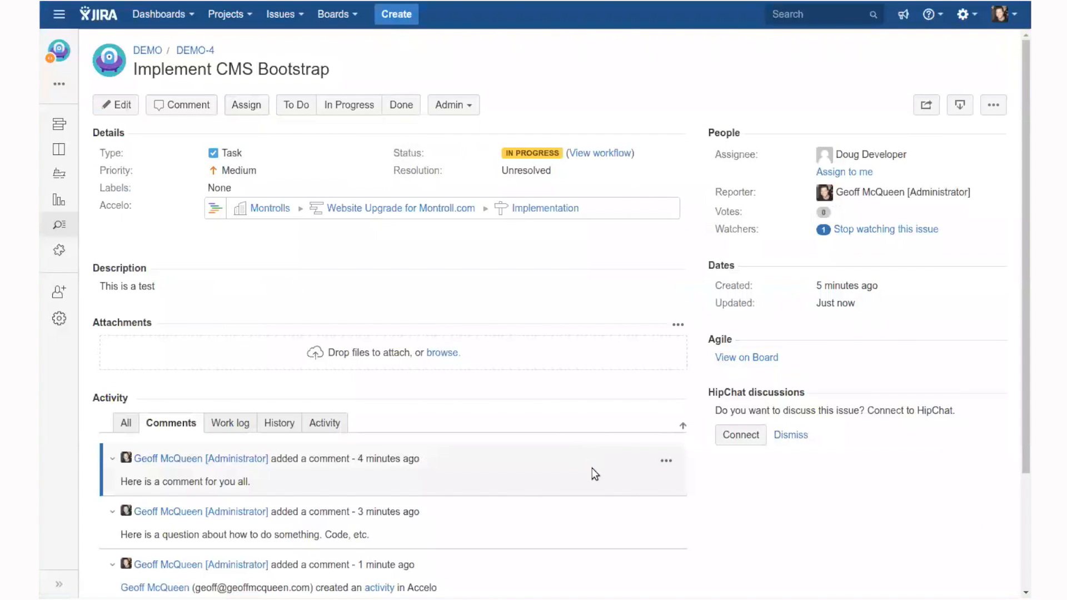
Back in JIRA, start a work log on DEMO-4 with 15h spent and the description "Here is some time I spent on this guy.".
click(993, 105)
click(944, 131)
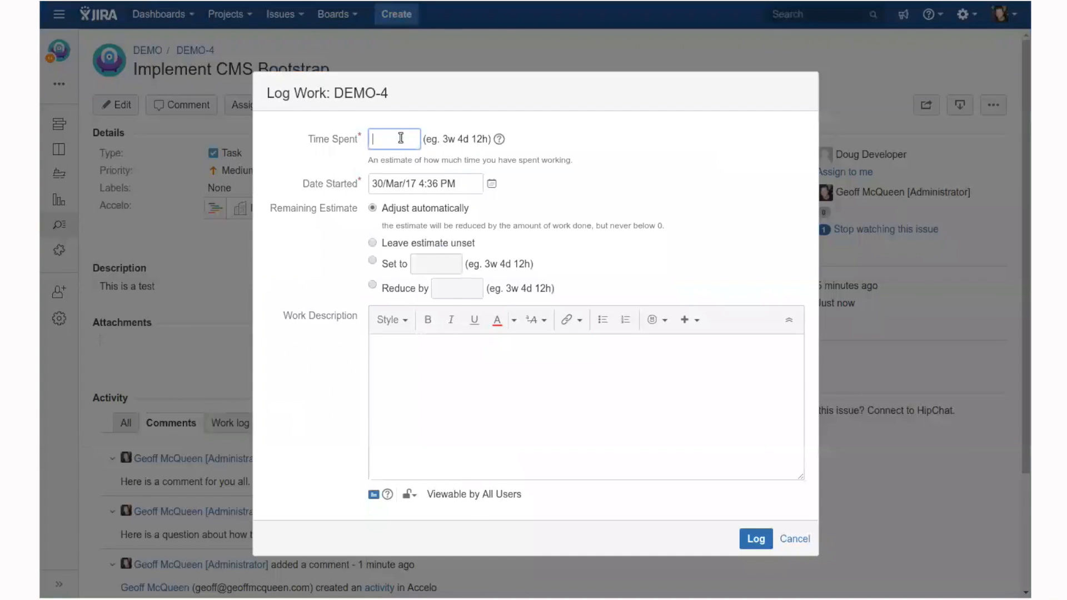
text(15h)
click(526, 433)
text(Here is)
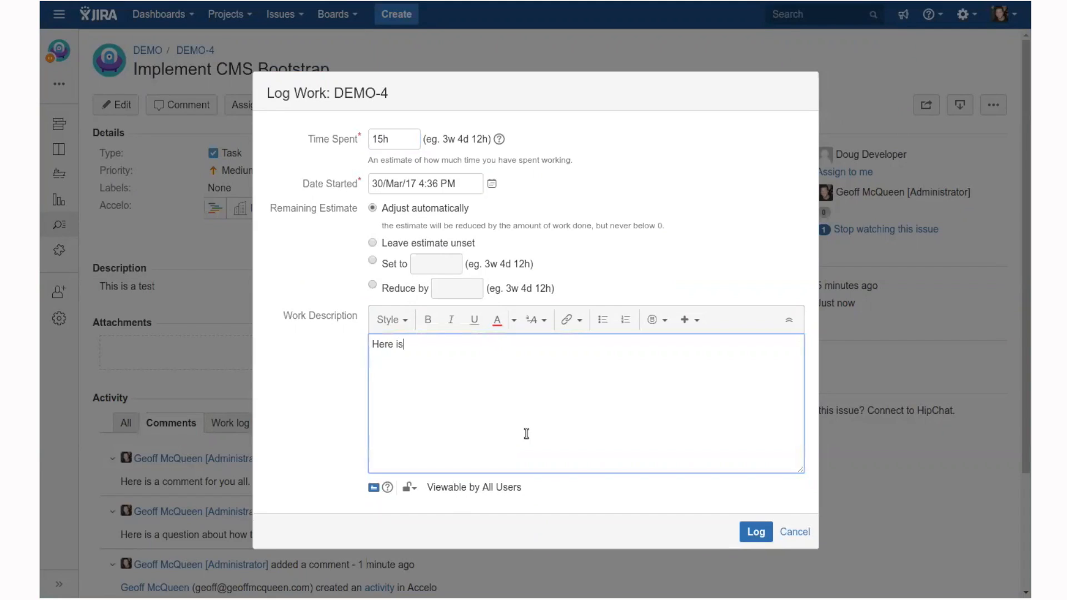
text( some time I spent)
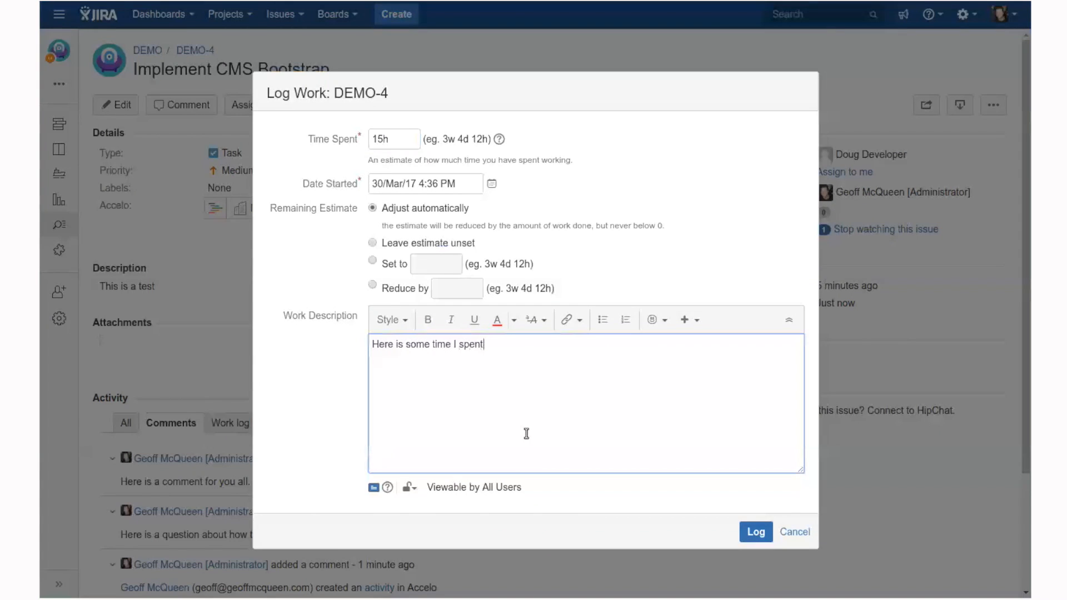
text( on this guy.)
Set the remaining estimate to 10h and submit the DEMO-4 work log.
click(372, 261)
click(432, 264)
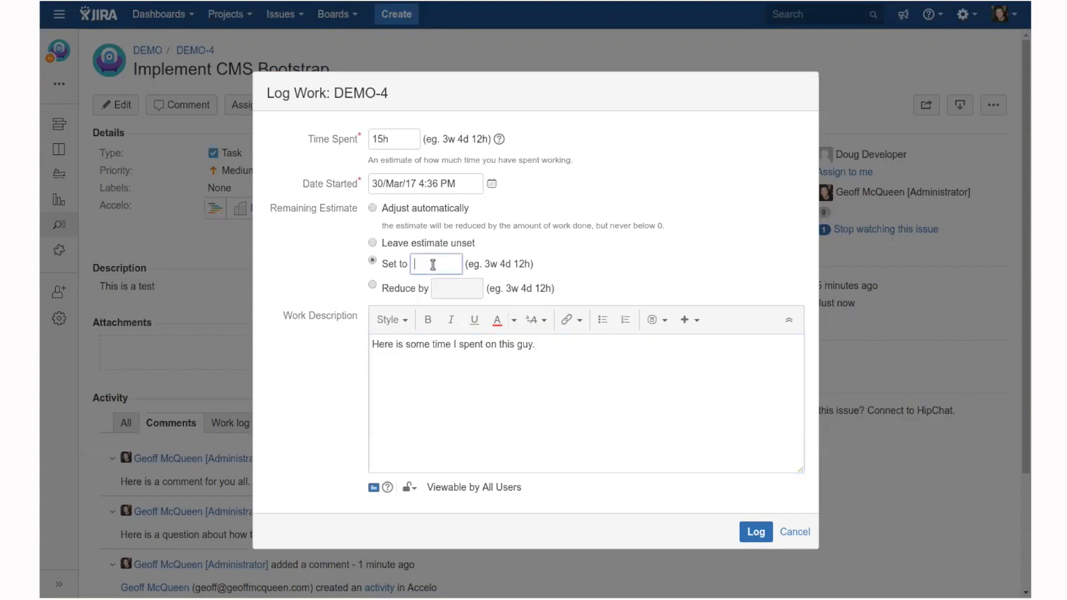
text(10h)
click(756, 532)
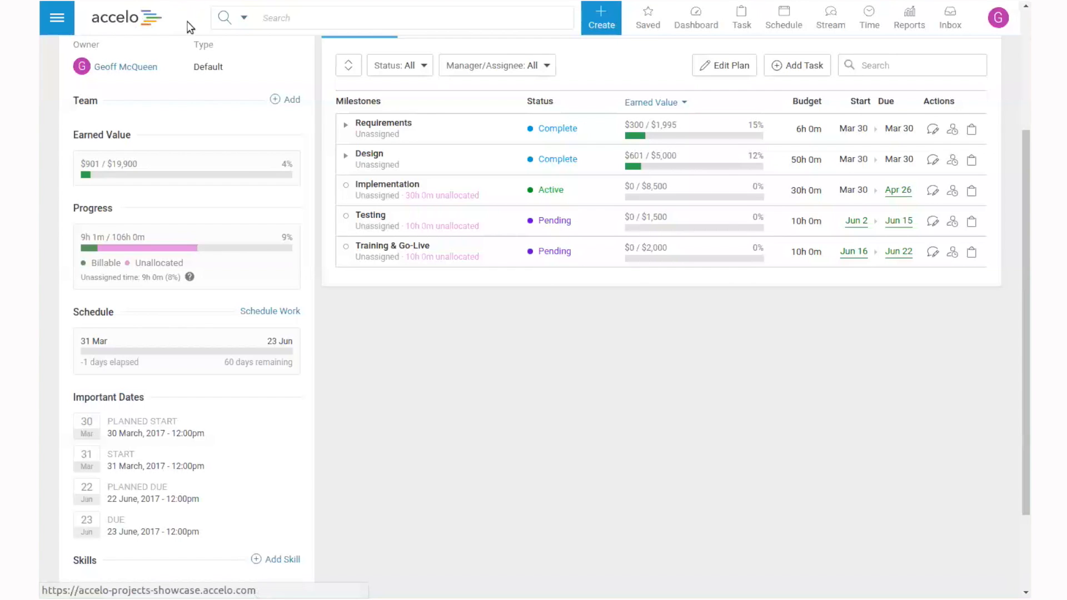
Switch to the Website Upgrade for Montroll.com project in Accelo and expand the Implementation milestone to check its unallocated time and DEMO-4 task.
scroll(269, 221, up, 3)
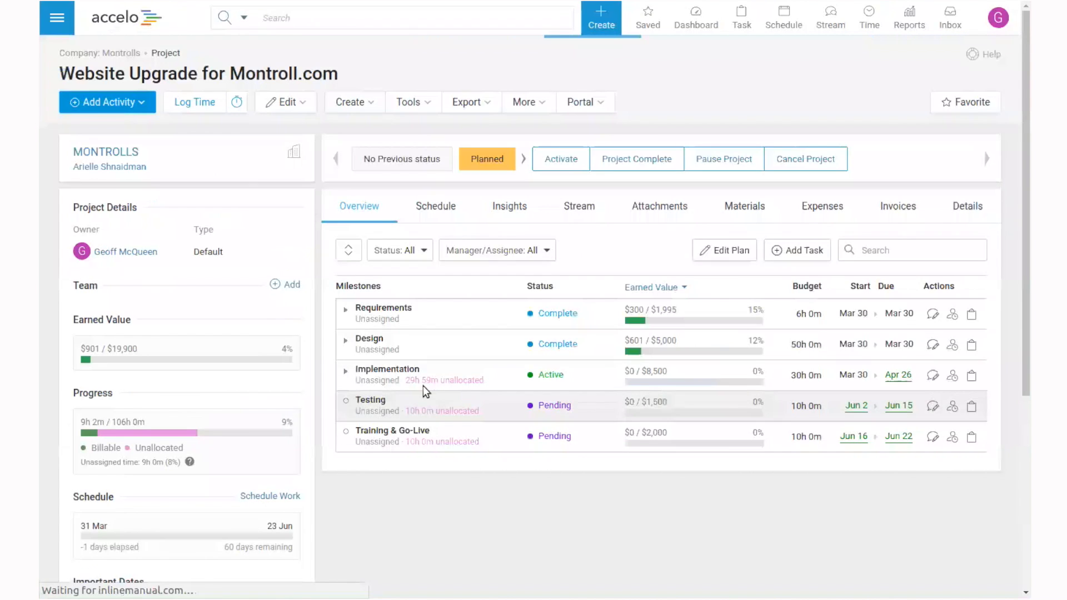
mouse_move(410, 380)
drag(410, 380, 438, 380)
click(450, 380)
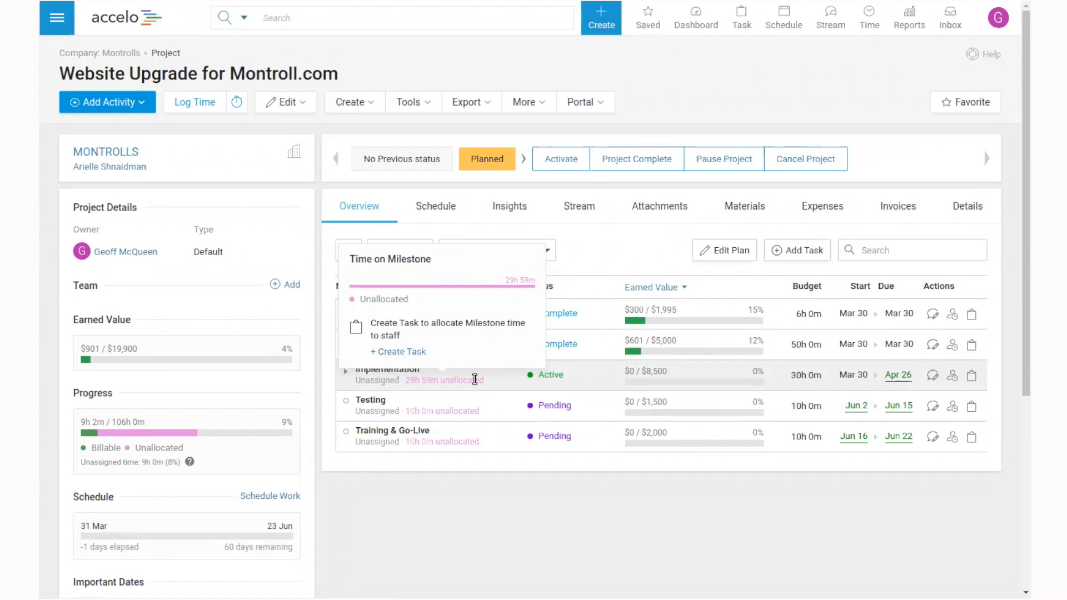
click(346, 370)
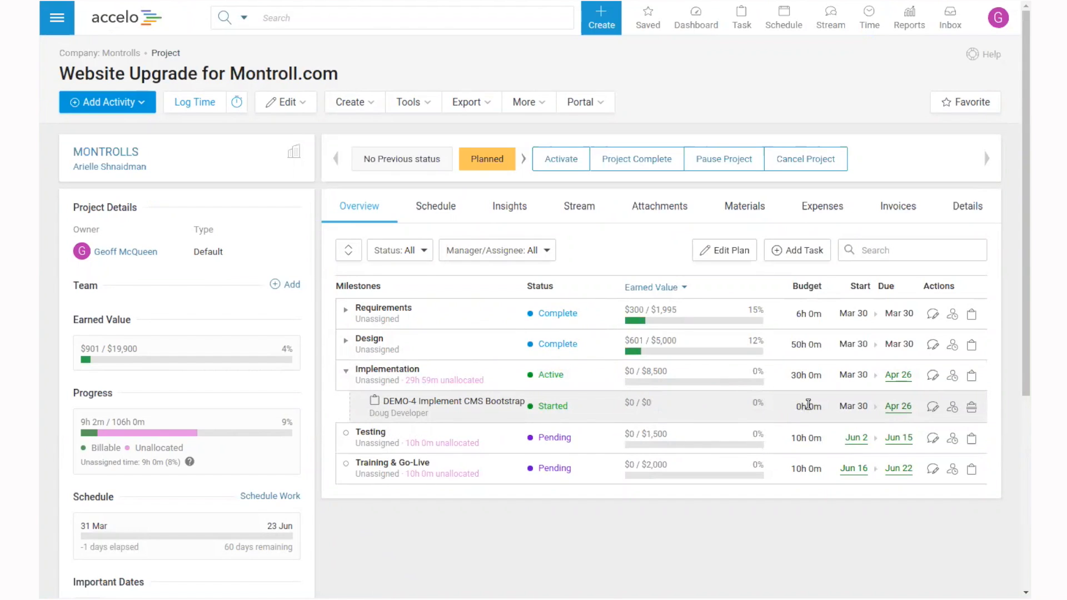
mouse_move(662, 421)
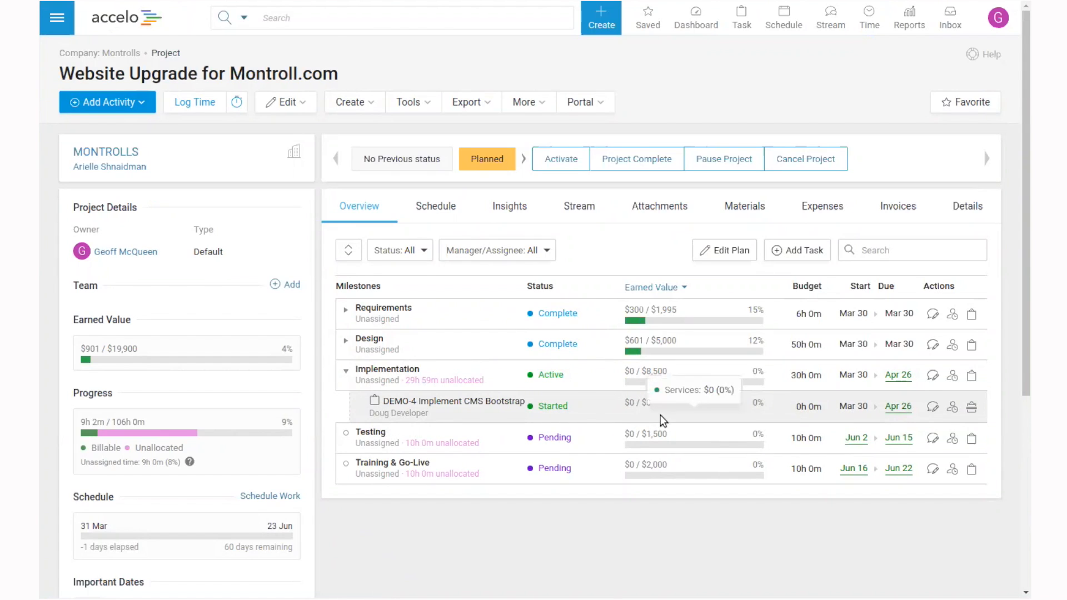
View the milestones' progress by Time and return the column to Earned Value.
click(673, 292)
click(656, 332)
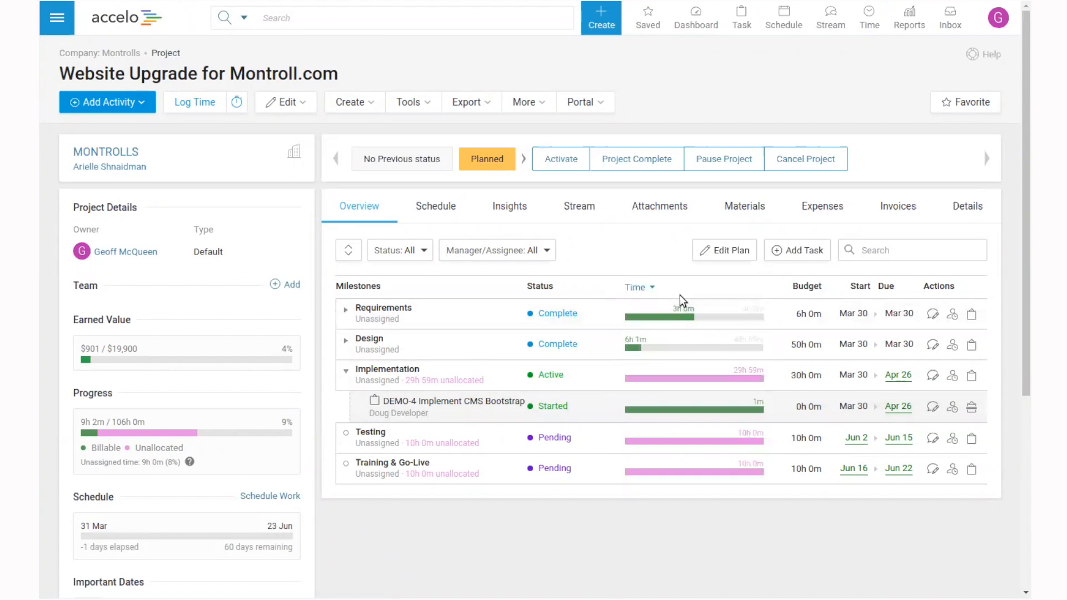
click(652, 287)
click(649, 308)
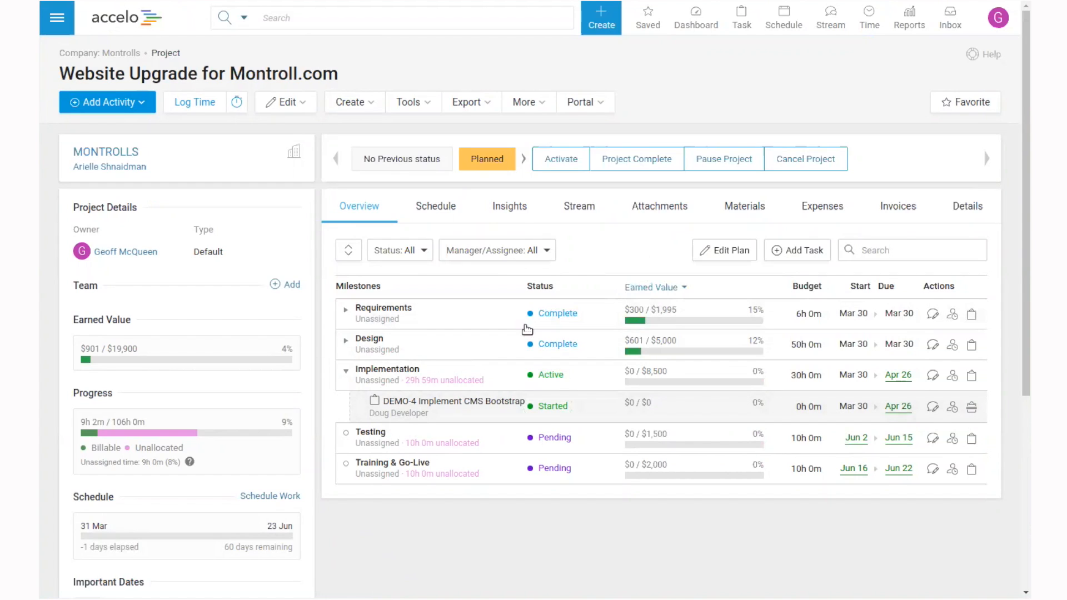
Examine the project's insights, covering earned and forecast value, current and forecast profitability, financials, work in progress and work done.
click(513, 210)
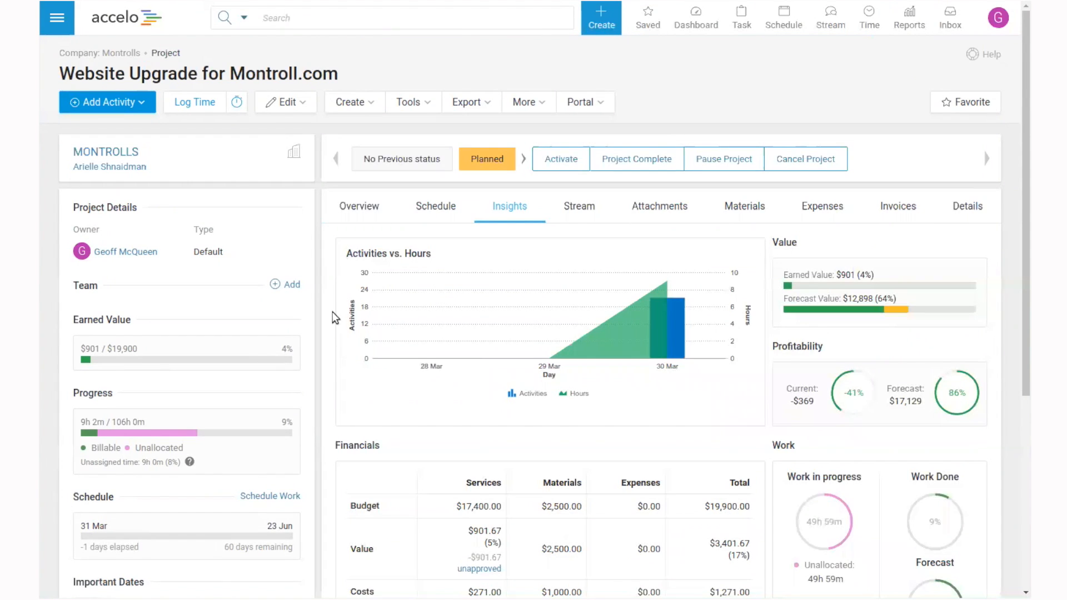
scroll(332, 312, down, 3)
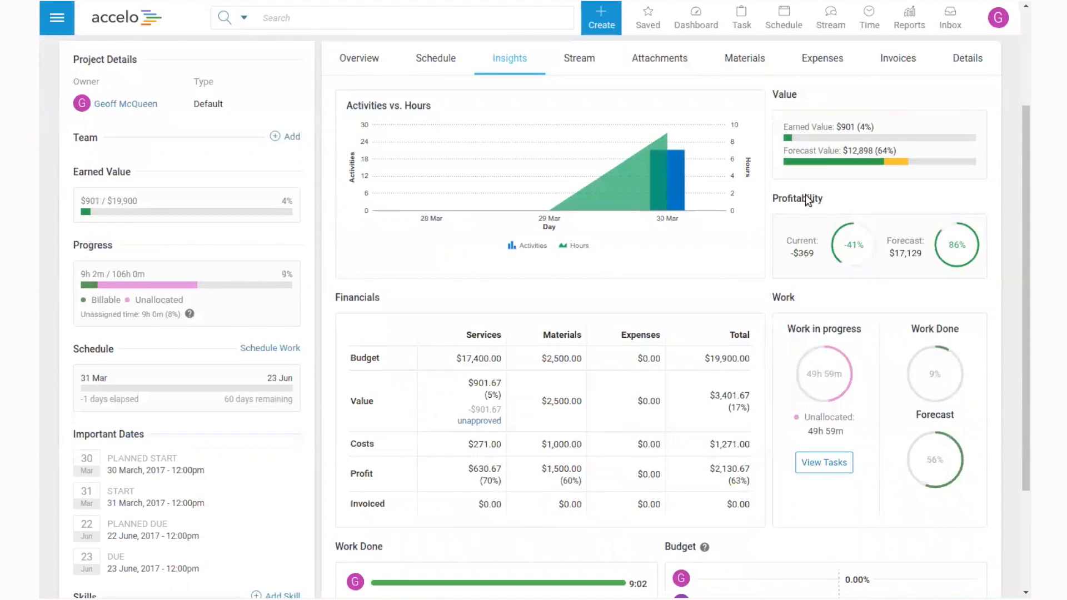
mouse_move(828, 159)
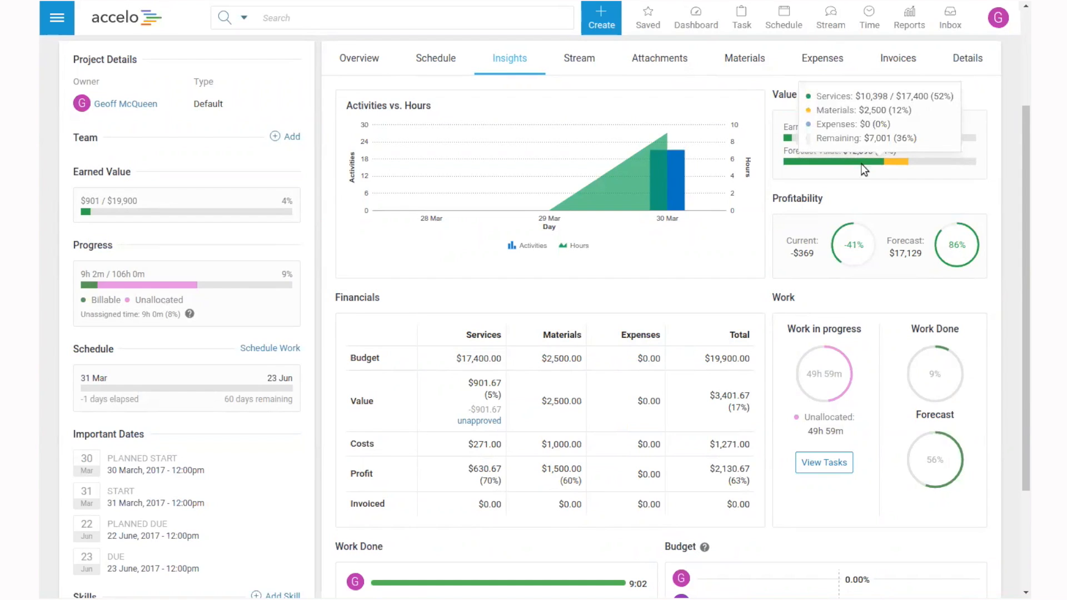
double_click(901, 253)
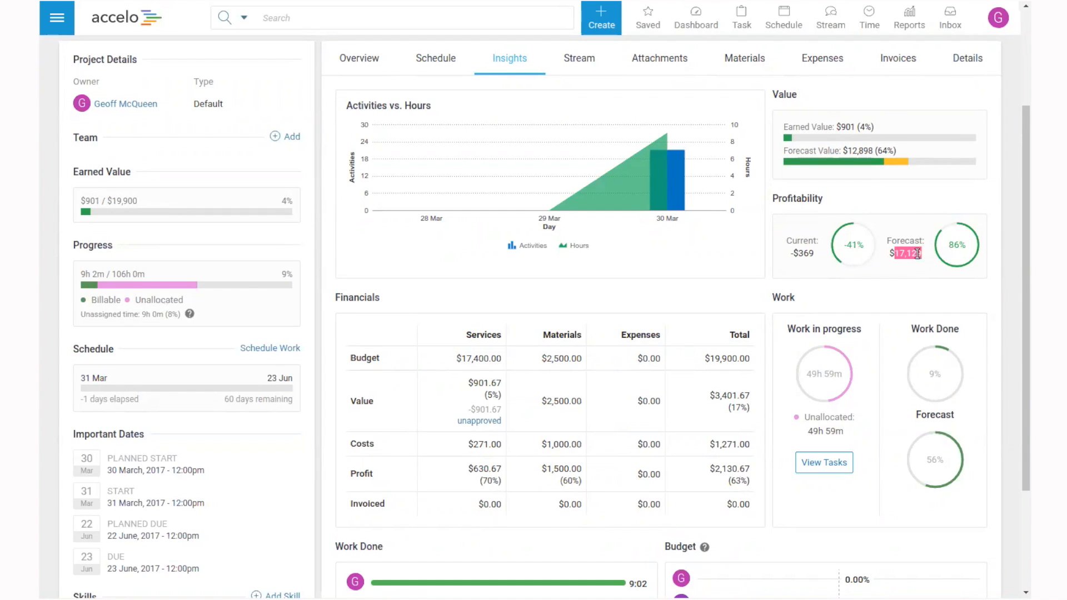
mouse_move(858, 250)
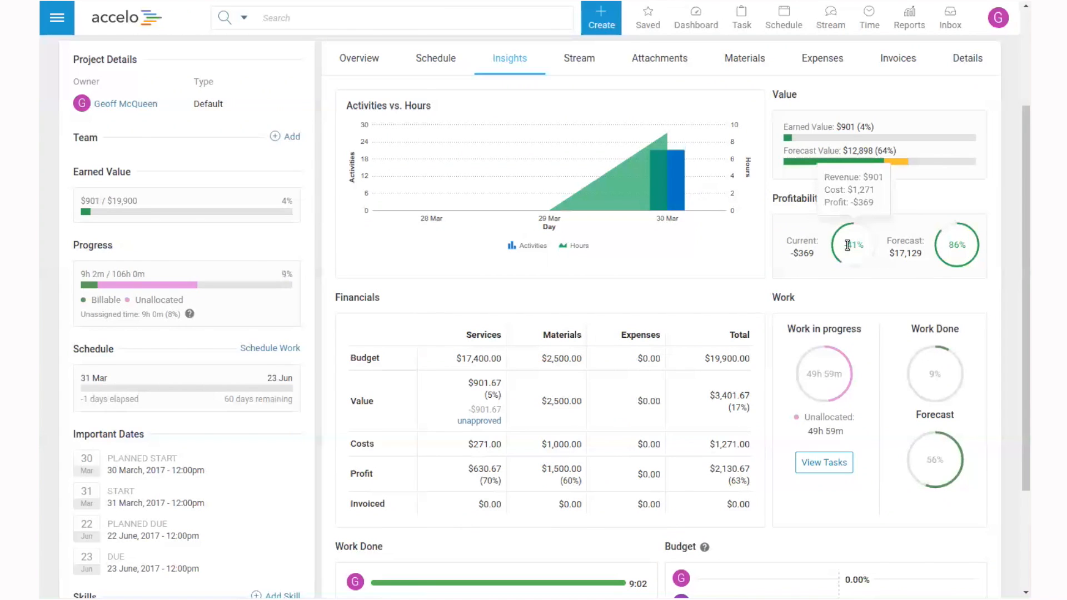
scroll(881, 311, down, 3)
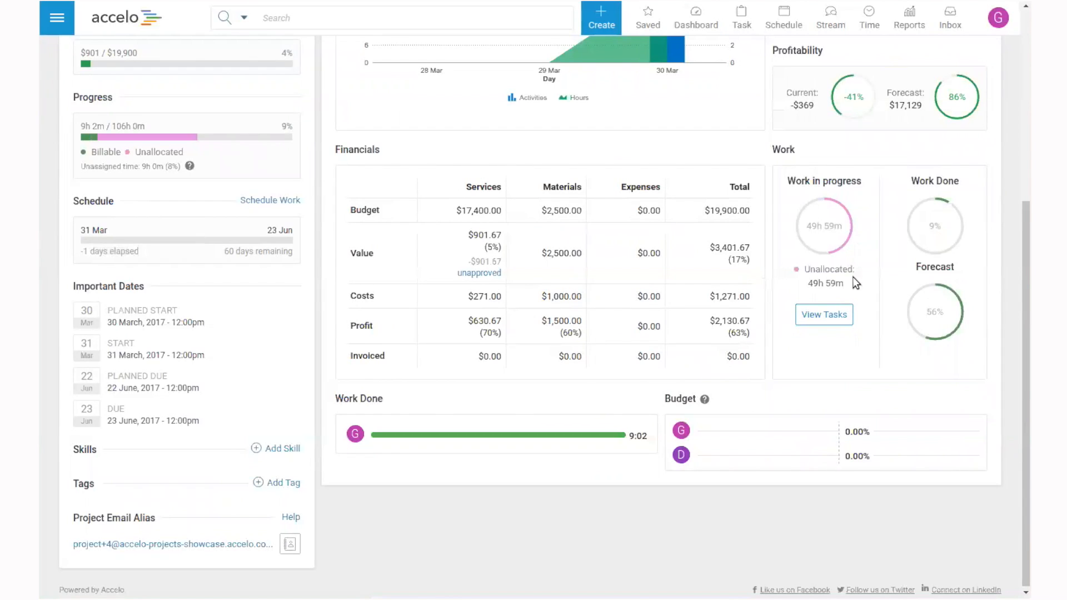
mouse_move(805, 243)
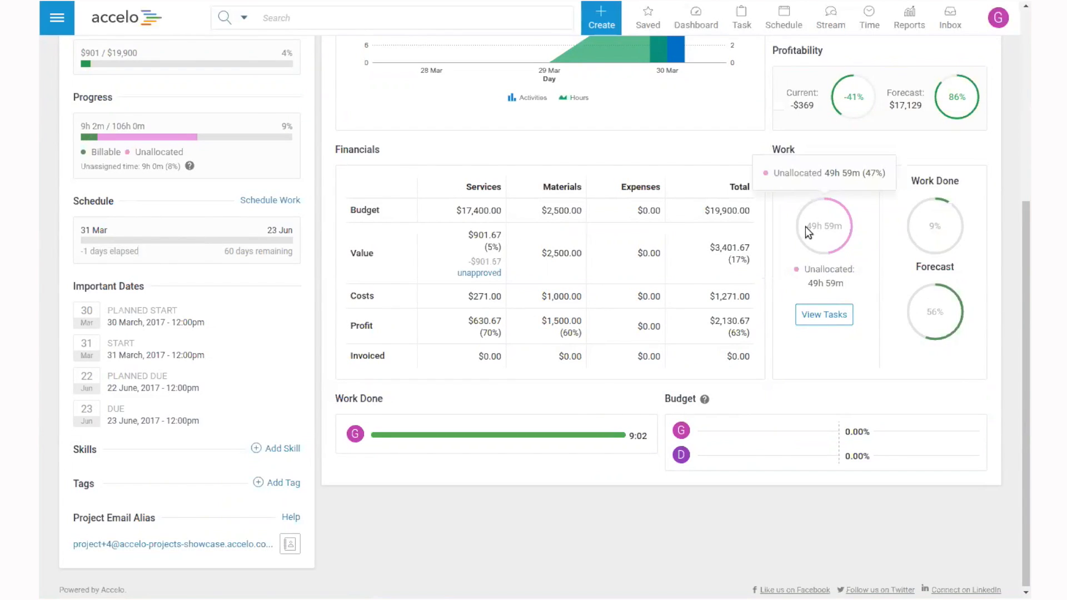
mouse_move(935, 235)
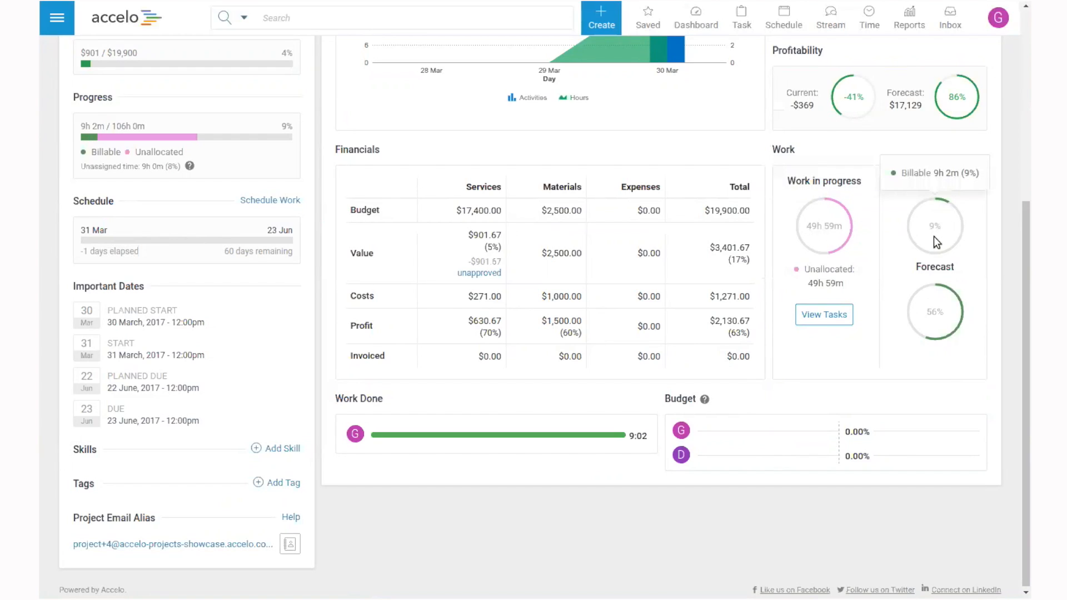
mouse_move(930, 304)
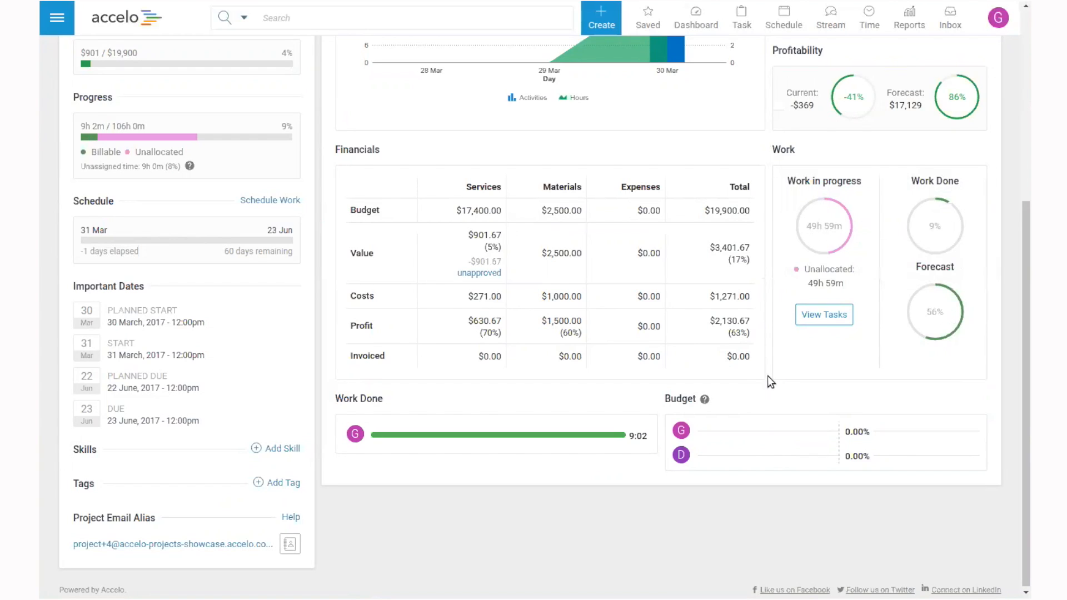
scroll(449, 331, up, 5)
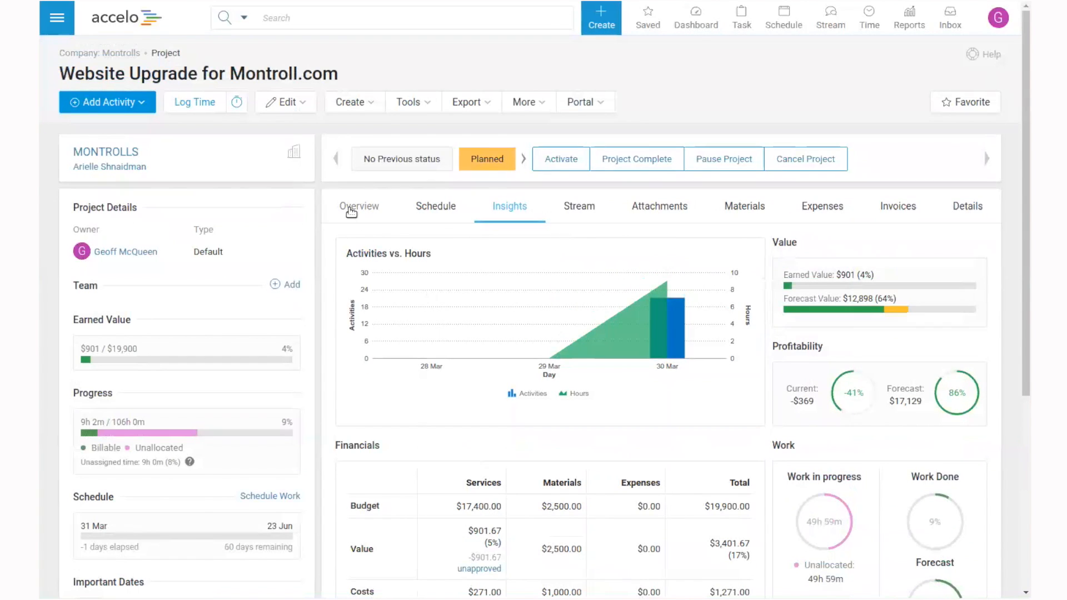
Return to the project overview, open the Team editor and pick the developer as a new team member.
click(351, 211)
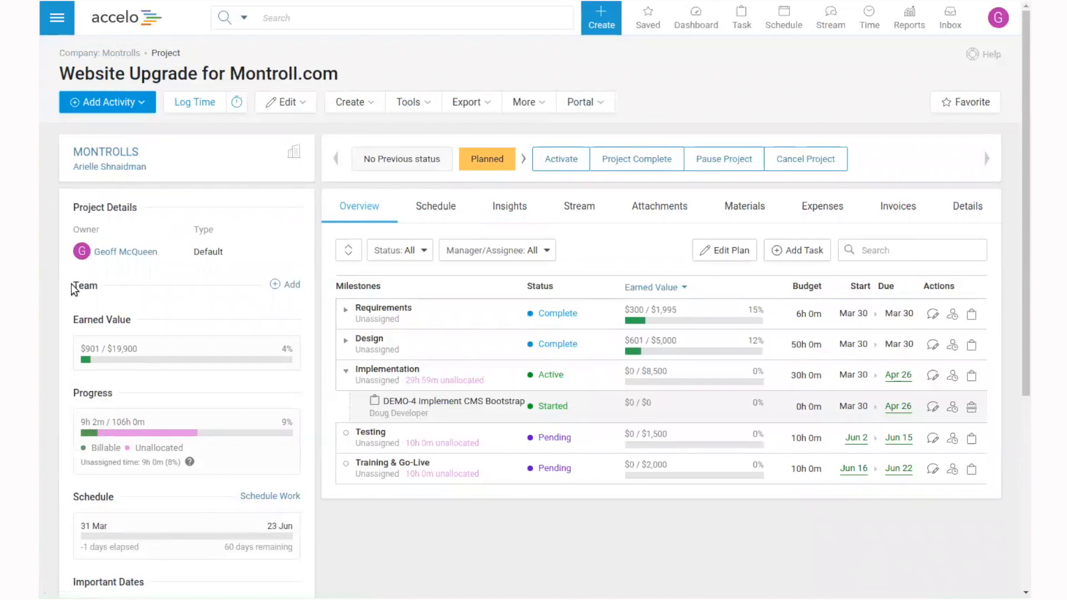
drag(73, 287, 101, 287)
click(127, 294)
drag(73, 286, 98, 287)
click(95, 287)
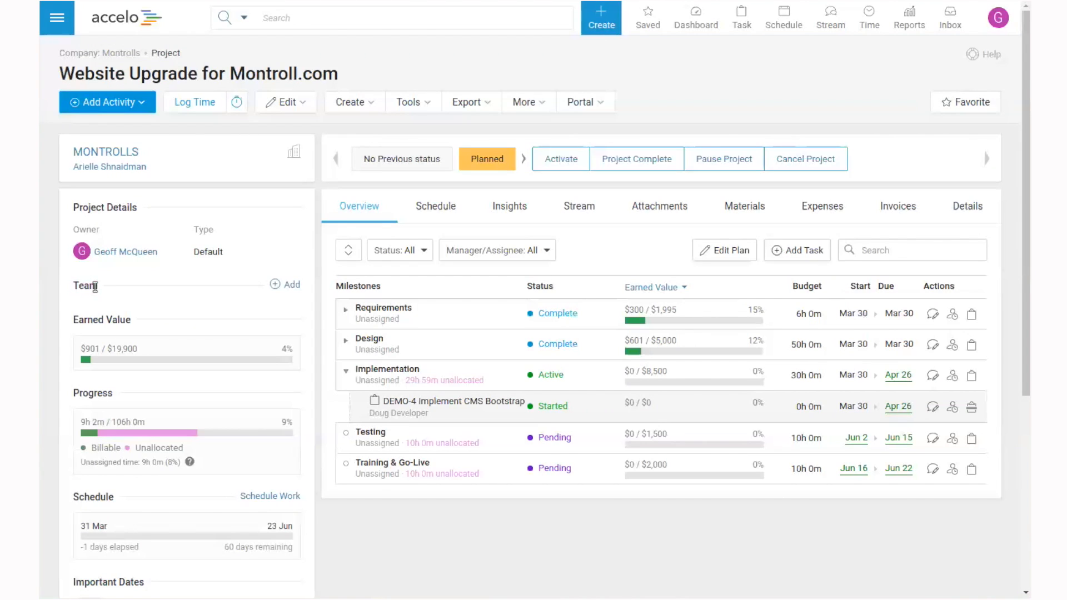
click(293, 286)
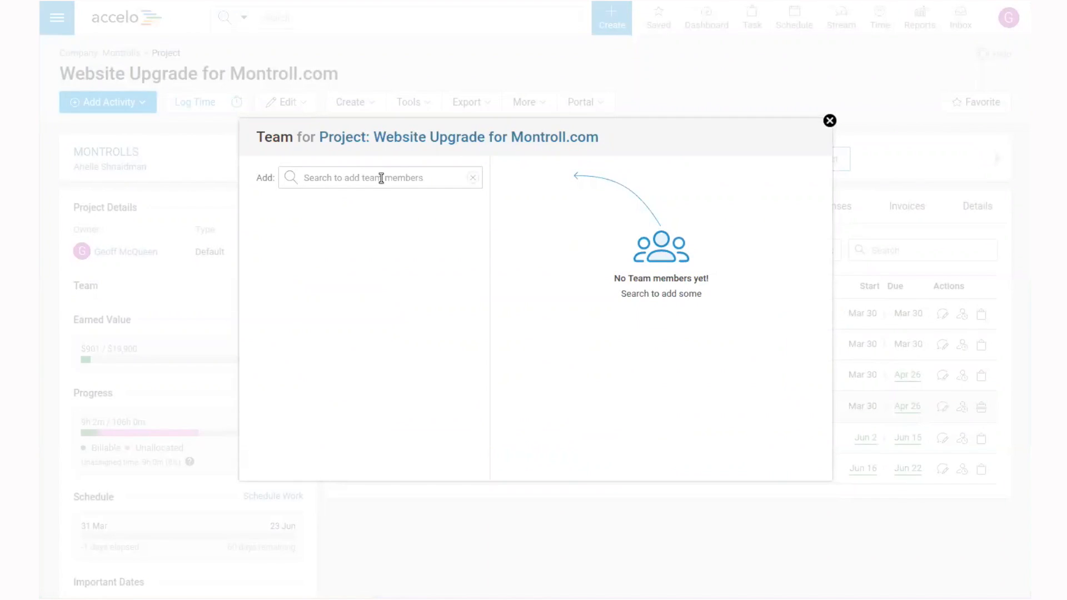
text(doug)
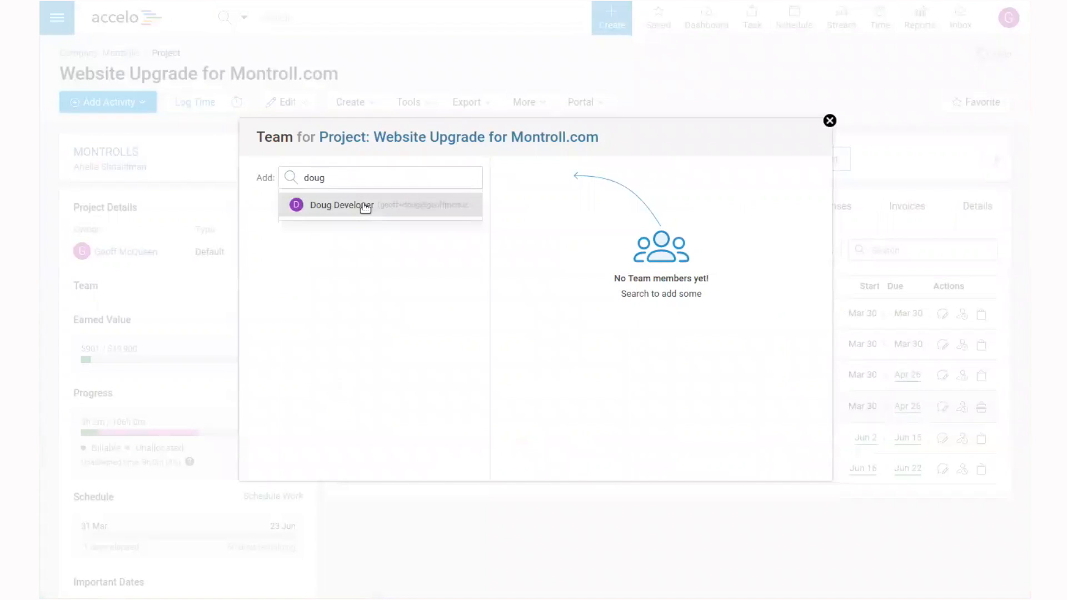
click(363, 206)
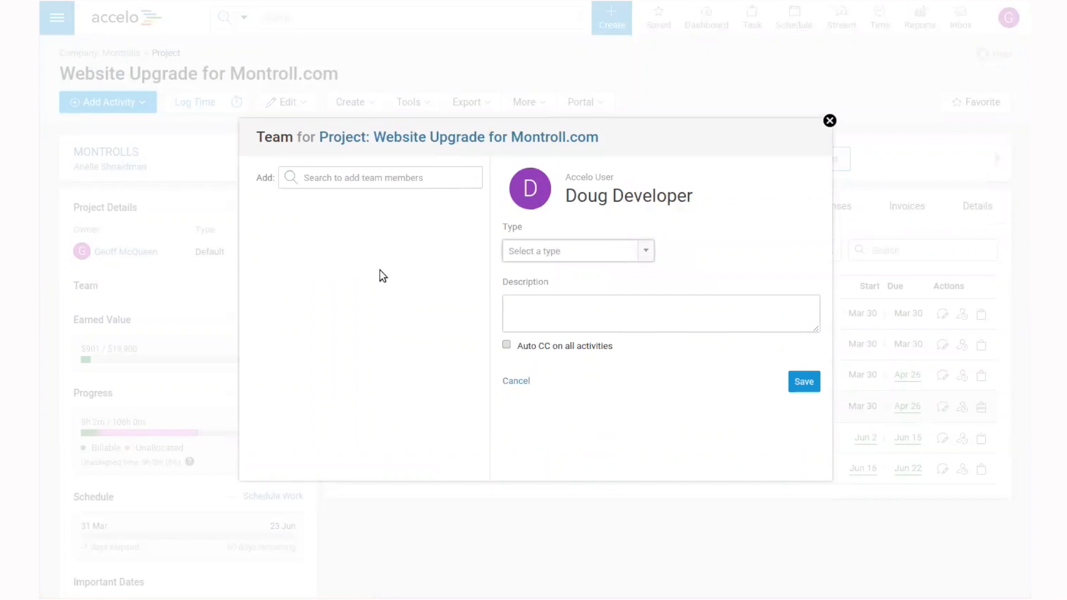
Give the developer the Advisor type on the project team, save the team member and close the Team editor.
click(591, 251)
click(557, 292)
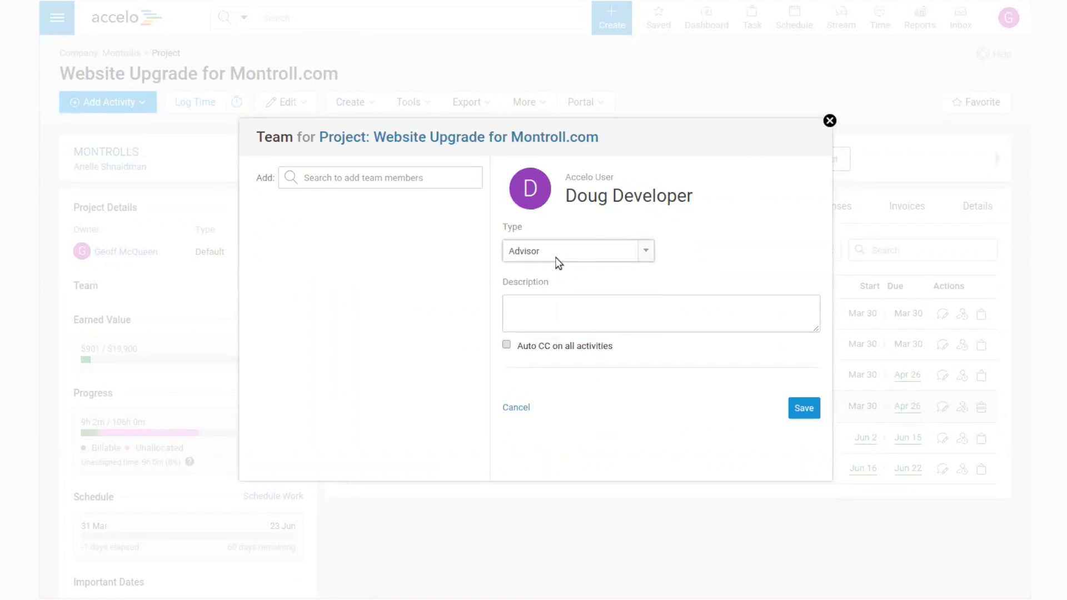
click(615, 321)
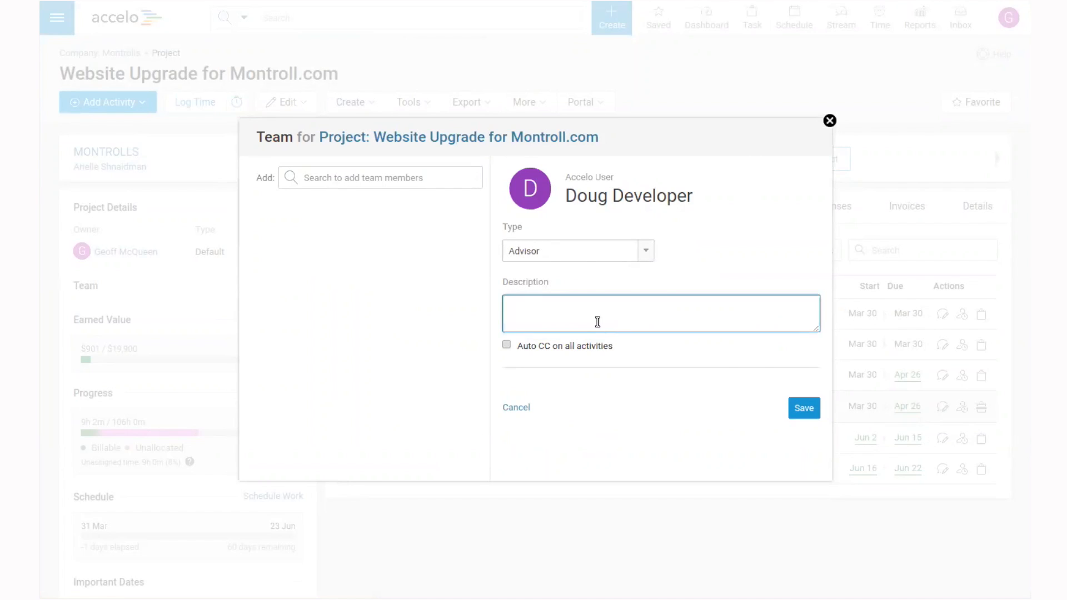
click(802, 410)
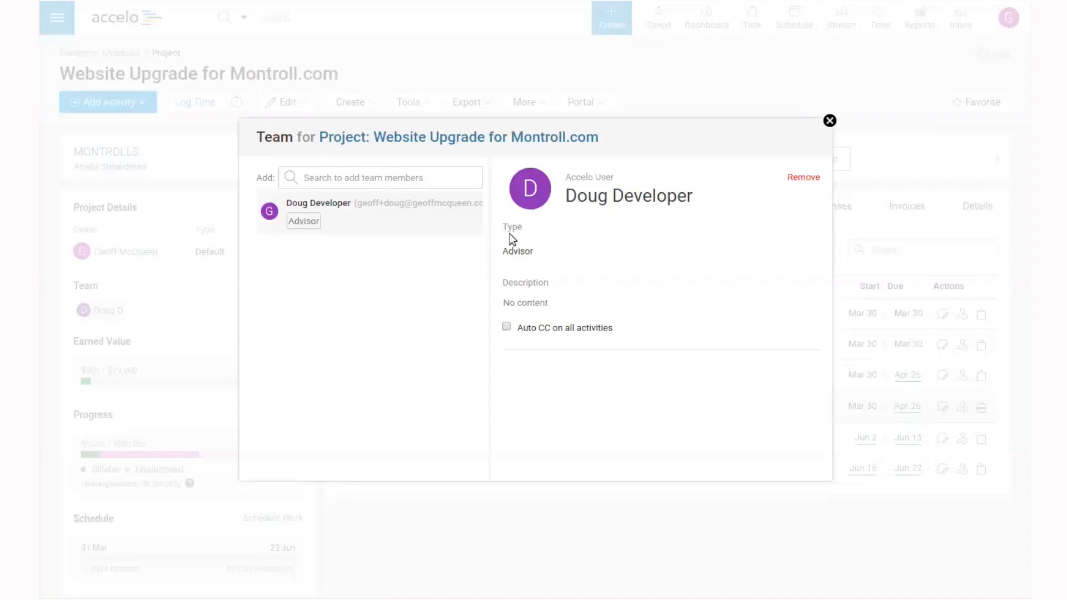
mouse_move(519, 253)
click(830, 122)
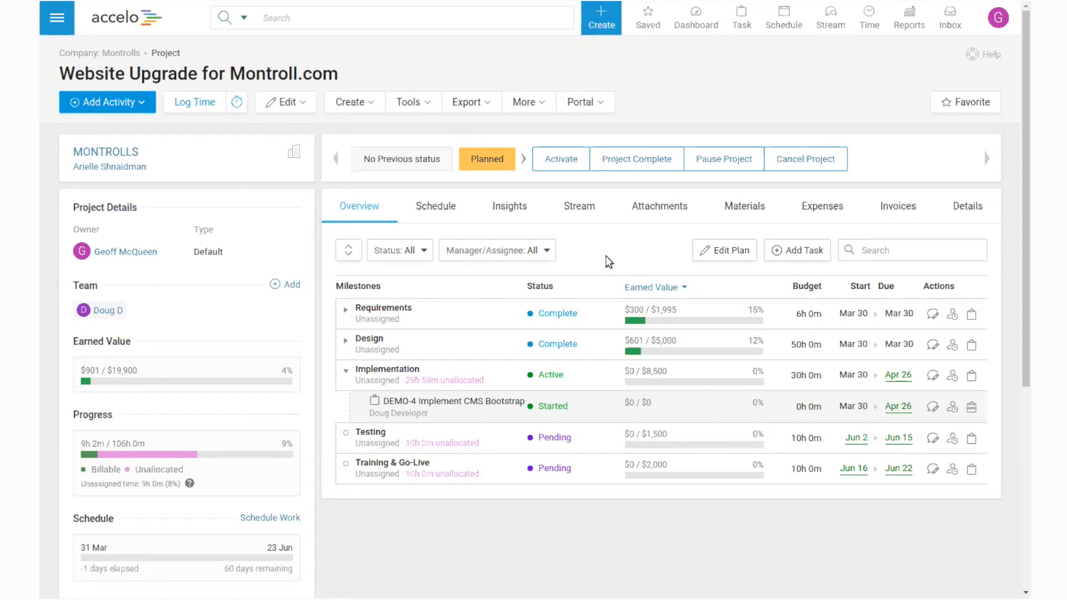
Start an invoice for the Website Upgrade for Montroll.com project, billing 25% of the percentage budget.
click(415, 103)
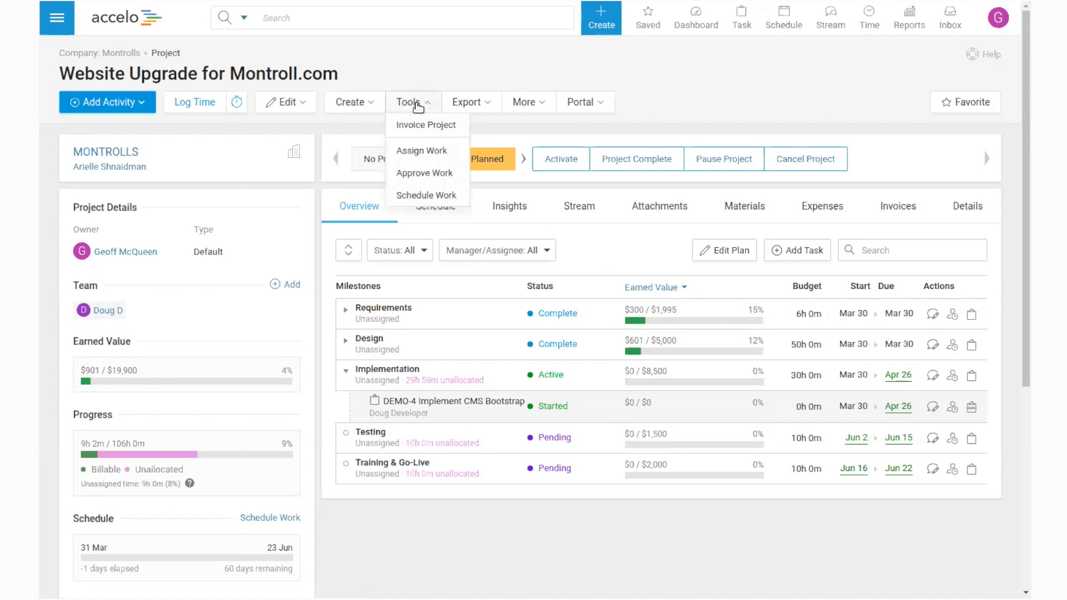
click(415, 126)
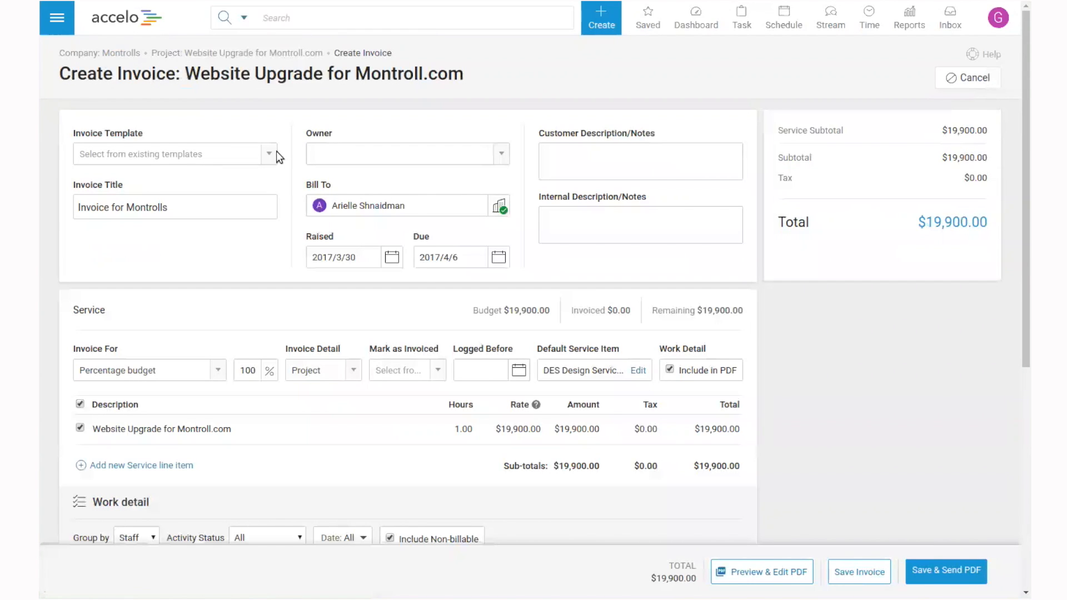
click(215, 369)
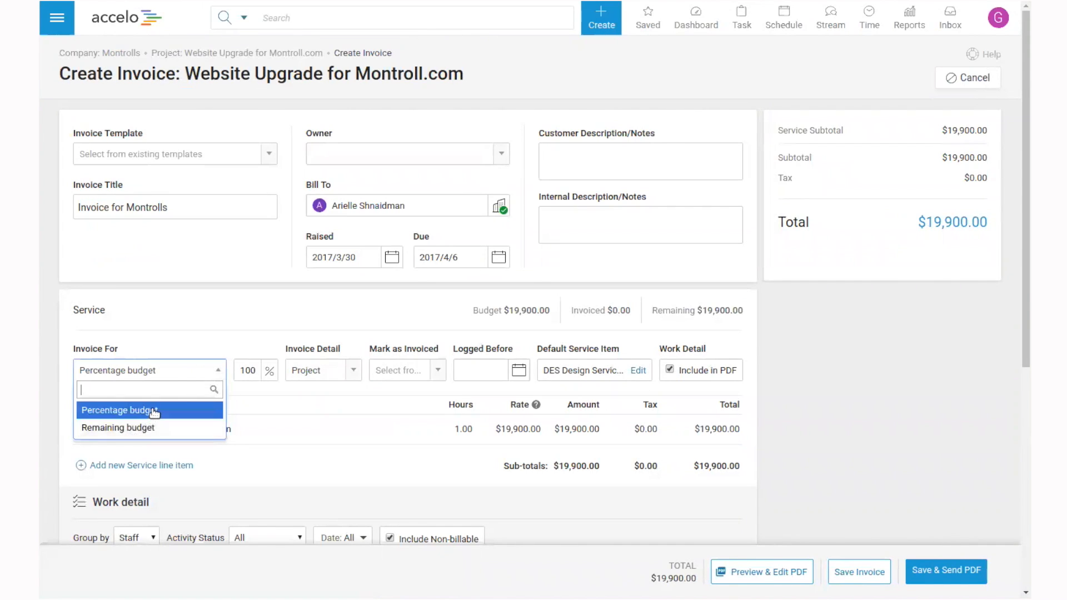
click(246, 312)
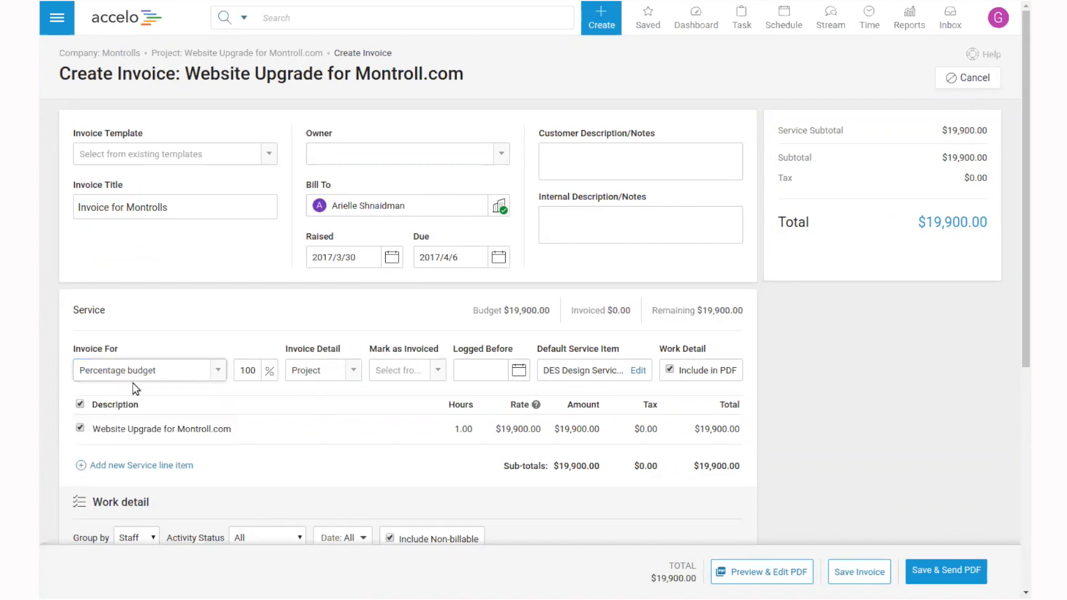
click(247, 370)
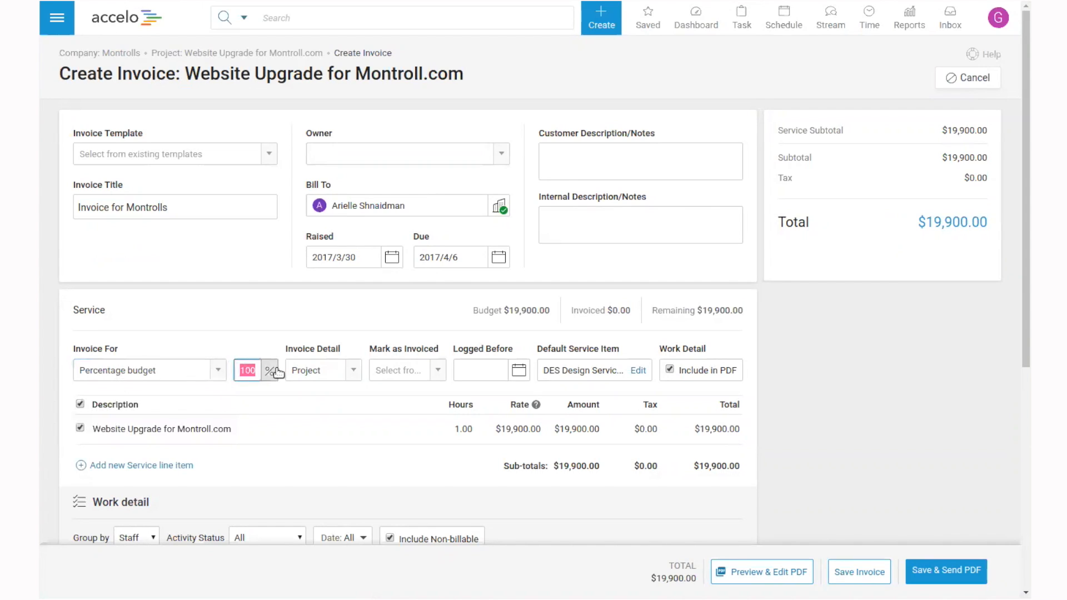
text(25)
click(271, 316)
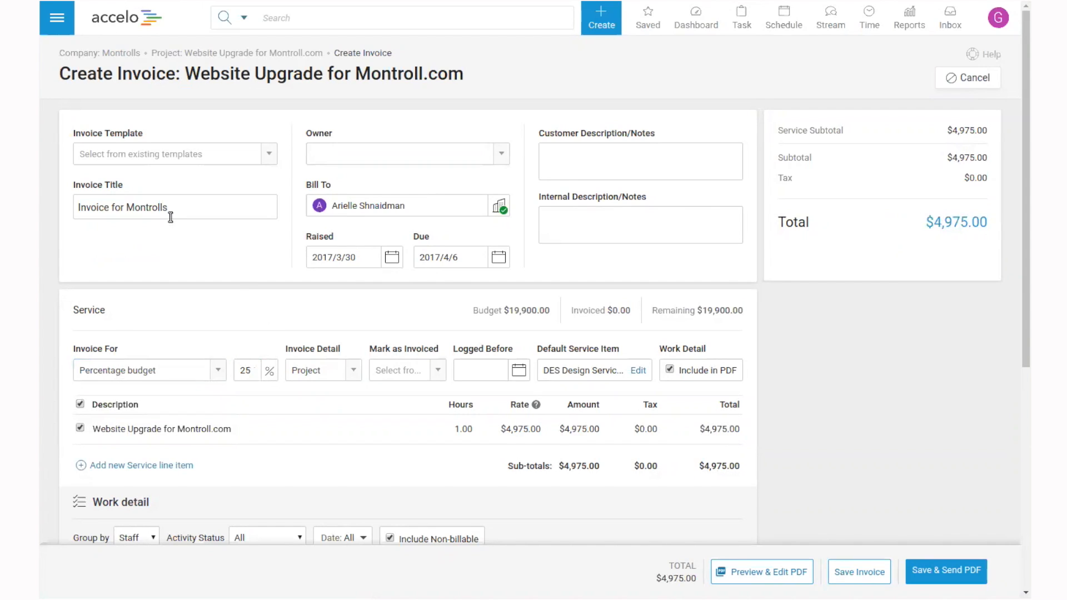
Assign the project owner as the invoice owner and enter the customer note "Thanks for your business!".
click(422, 154)
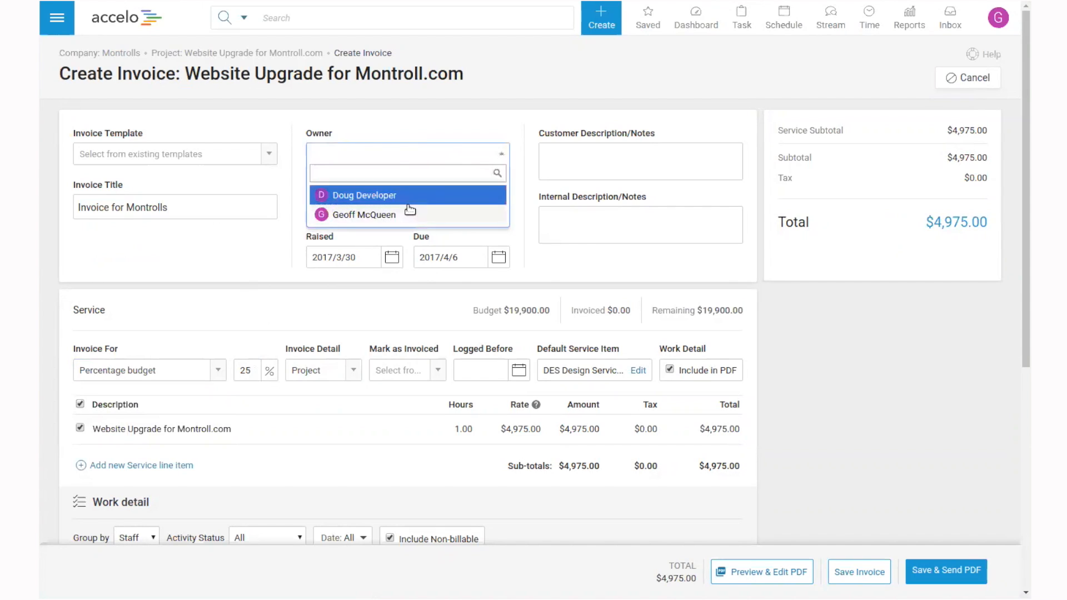
click(370, 215)
click(605, 167)
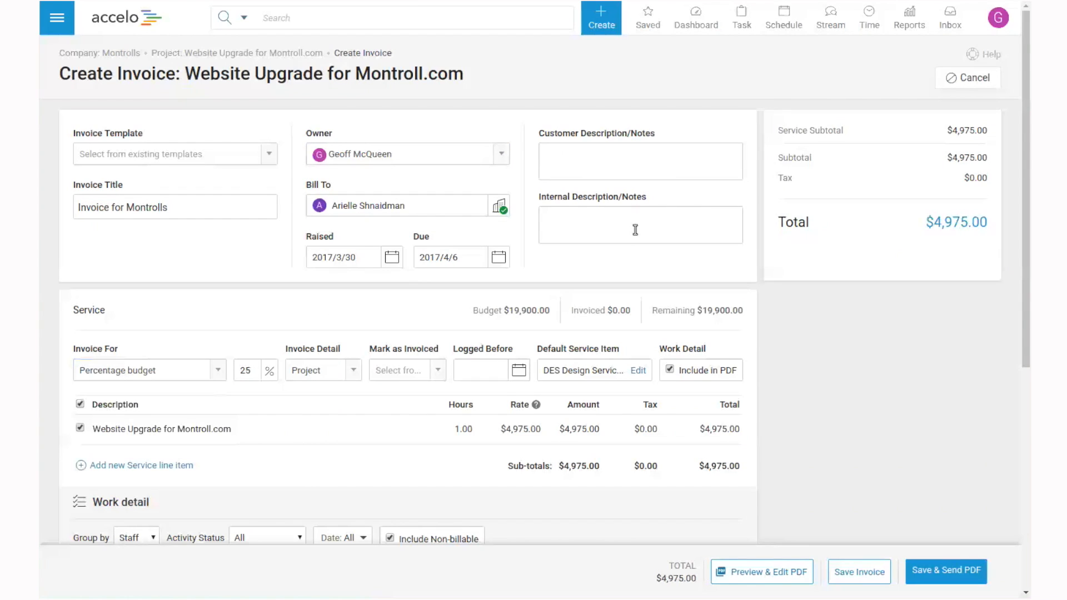
text(Thanks for your business!)
Open the editable PDF preview of the invoice and examine its service line item, price, tax and work detail entries.
scroll(170, 370, down, 2)
scroll(170, 370, down, 2)
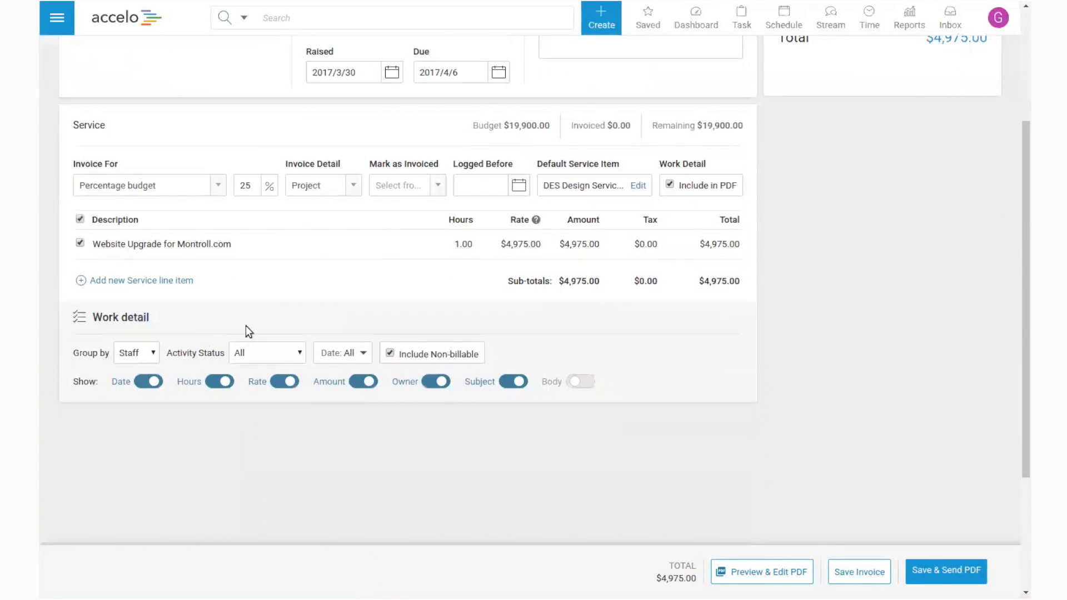
drag(102, 316, 152, 317)
click(762, 571)
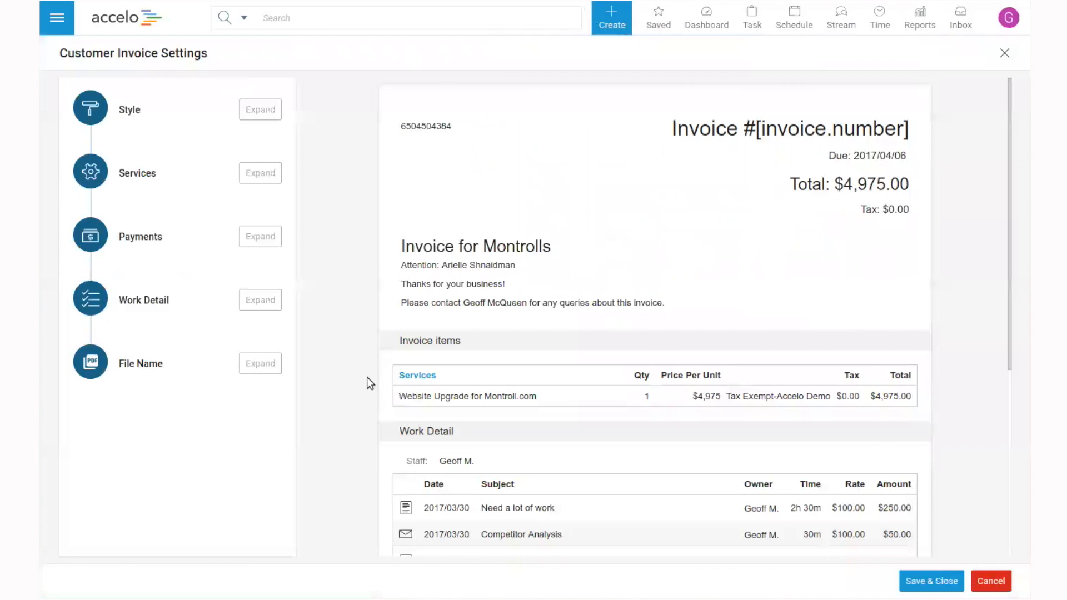
drag(399, 396, 534, 398)
click(530, 397)
drag(698, 398, 845, 397)
click(856, 398)
scroll(372, 380, down, 2)
scroll(375, 381, down, 5)
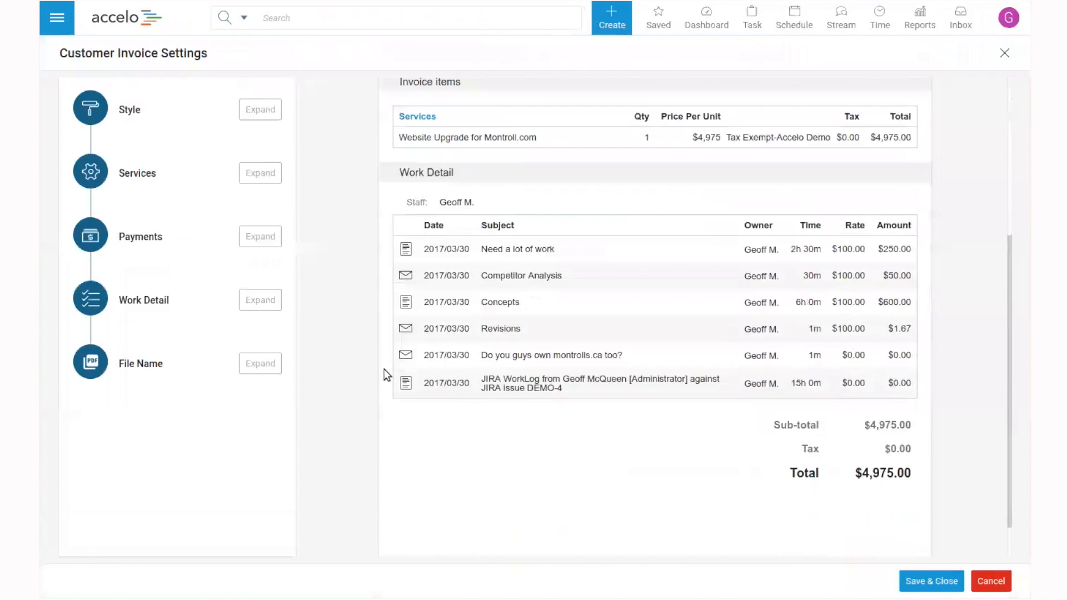
Hide the rate per hour, amount and hours in the invoice's work detail, keeping the owner shown.
click(268, 300)
scroll(180, 384, down, 2)
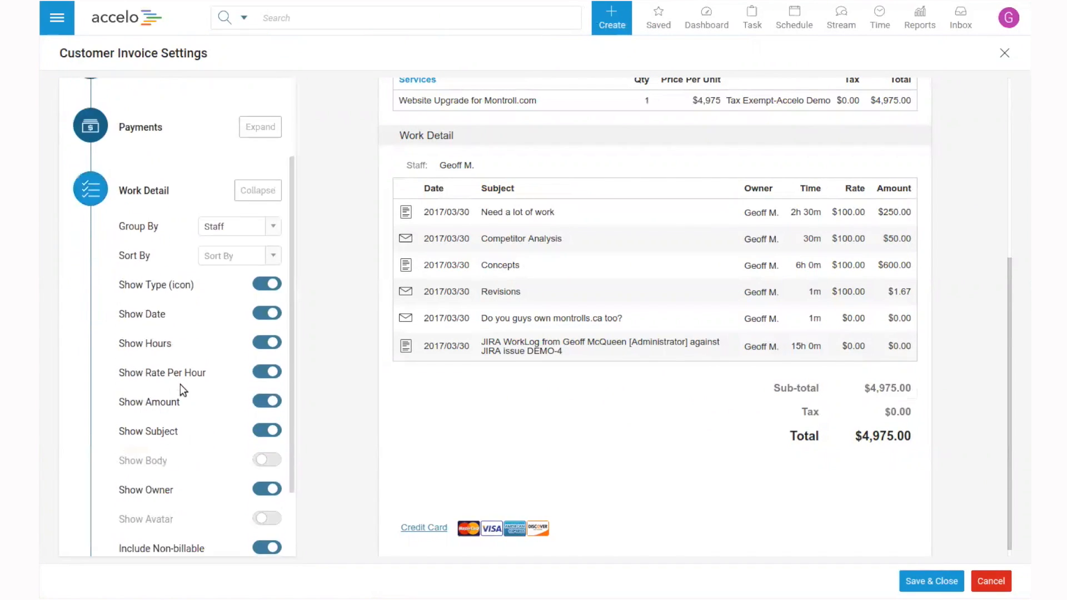
drag(872, 102, 908, 101)
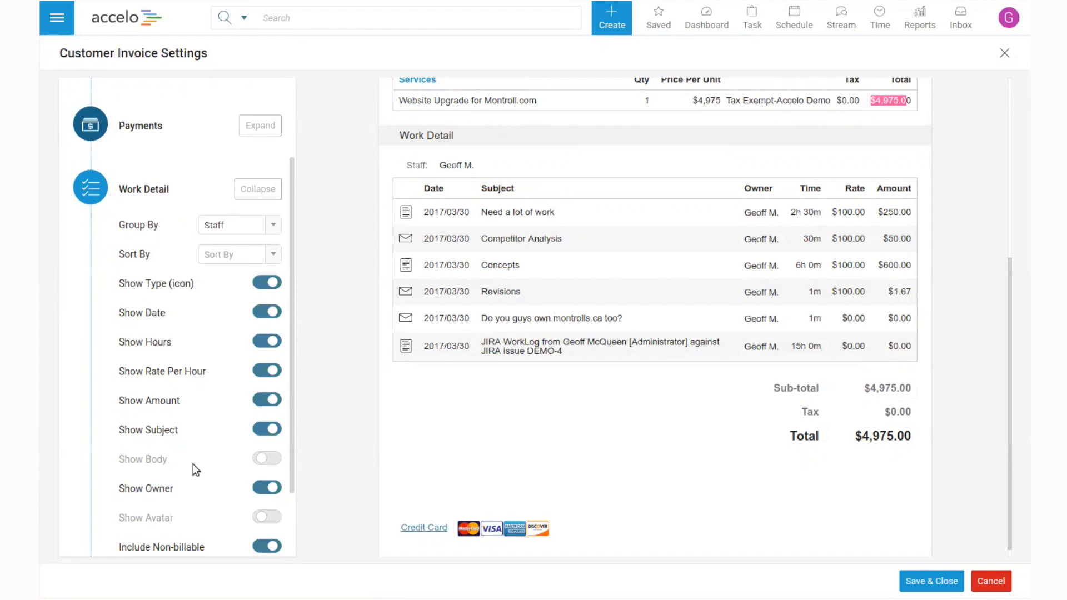
scroll(200, 461, down, 2)
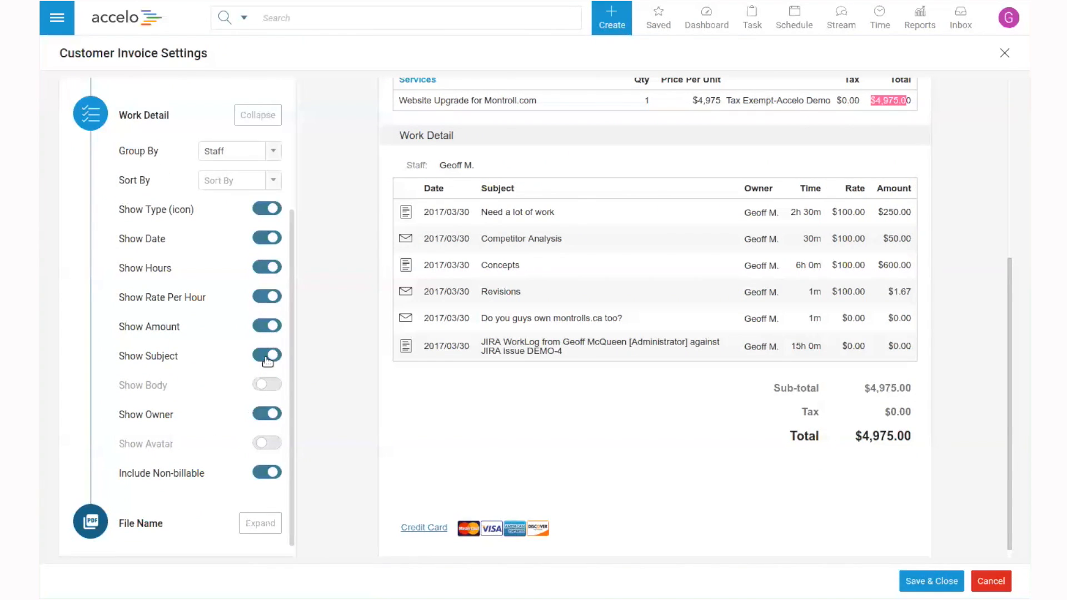
click(269, 298)
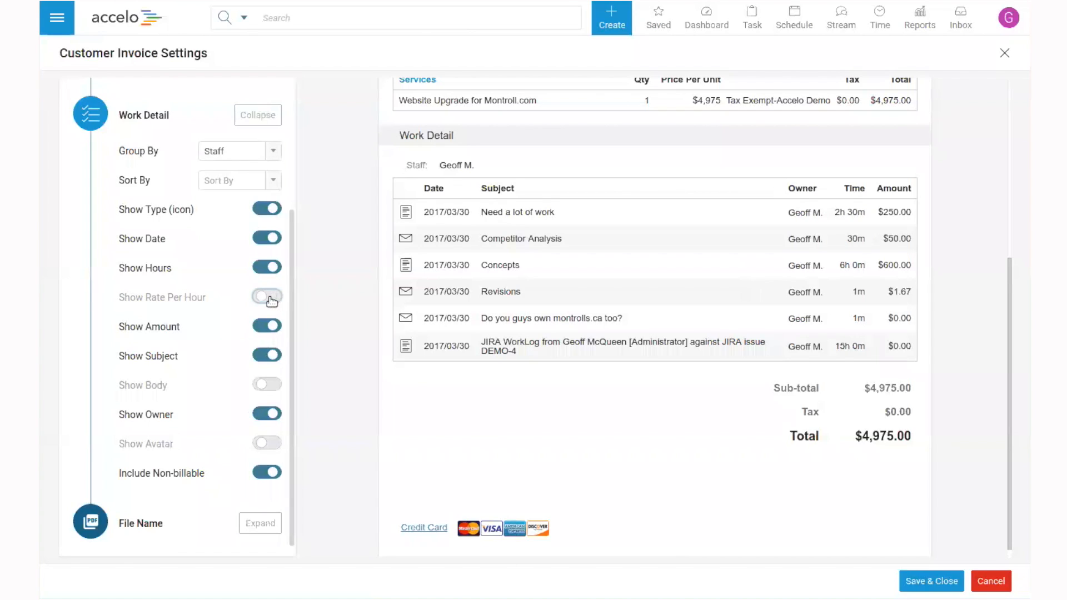
click(271, 328)
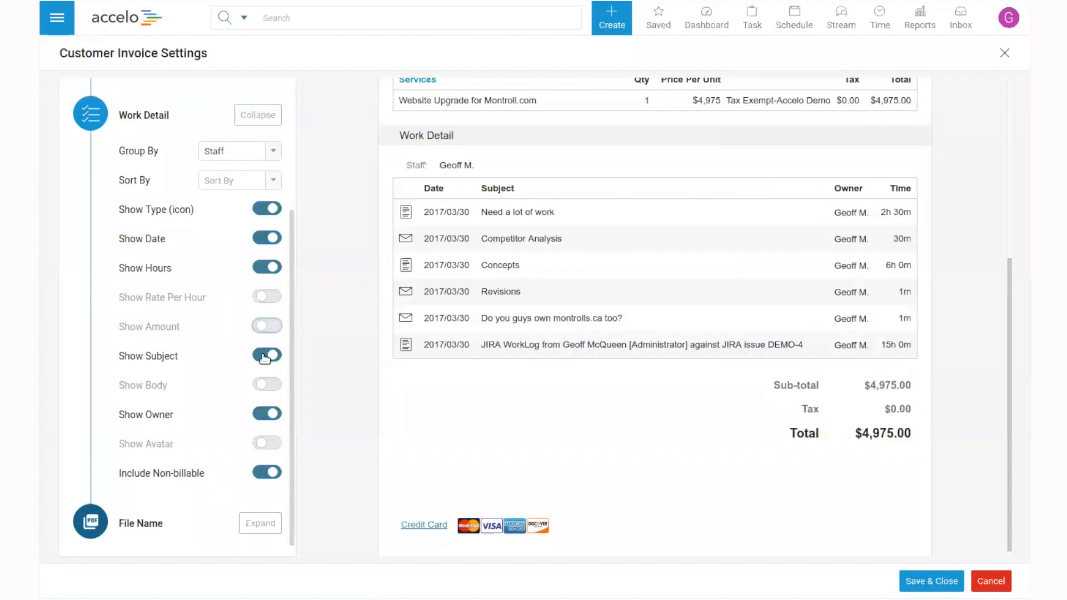
click(269, 268)
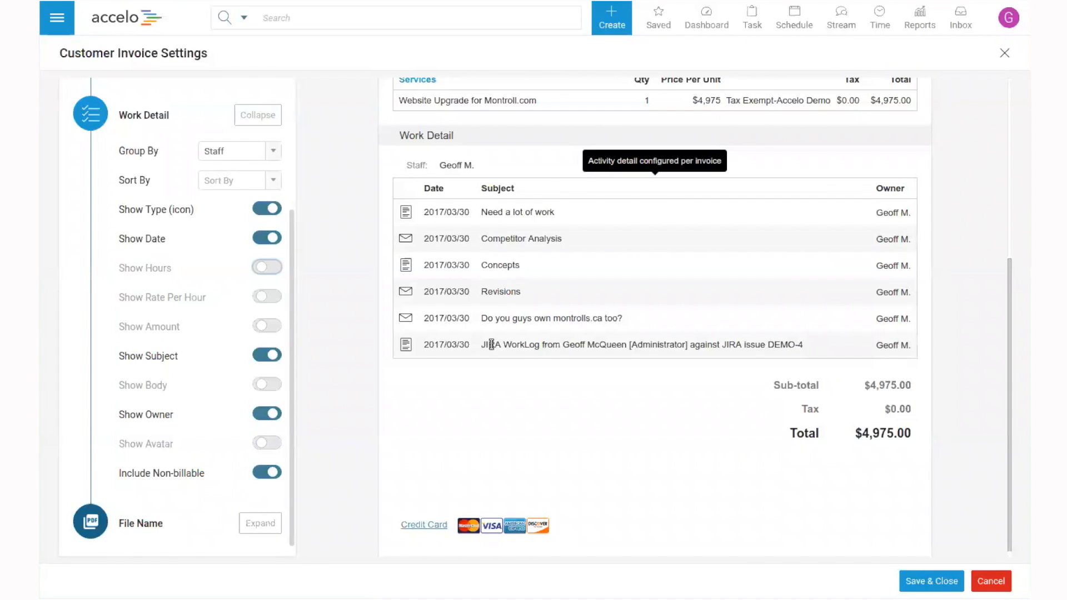
click(268, 414)
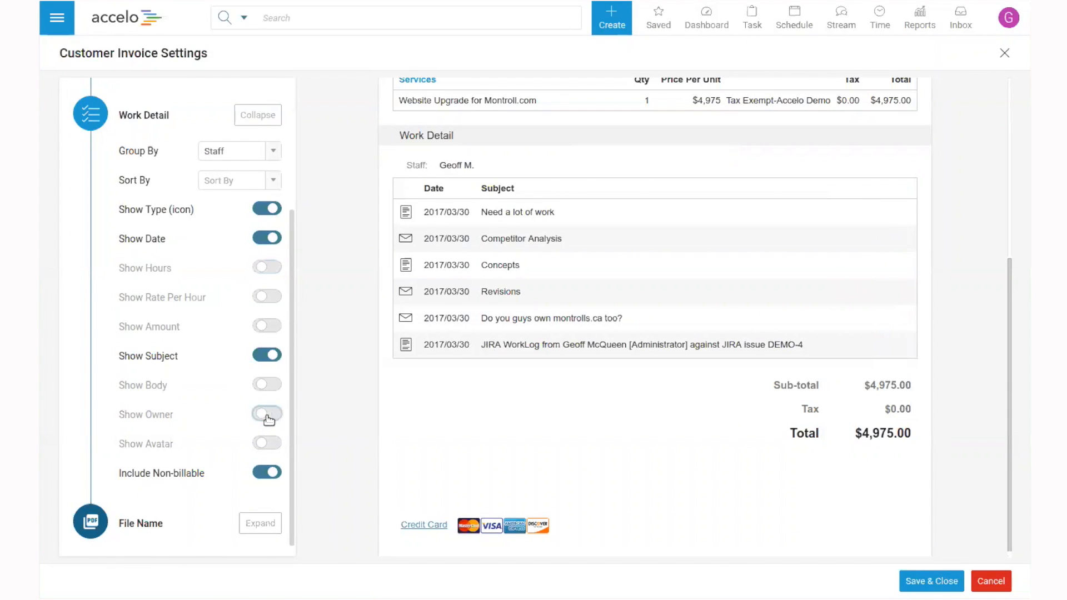
click(267, 415)
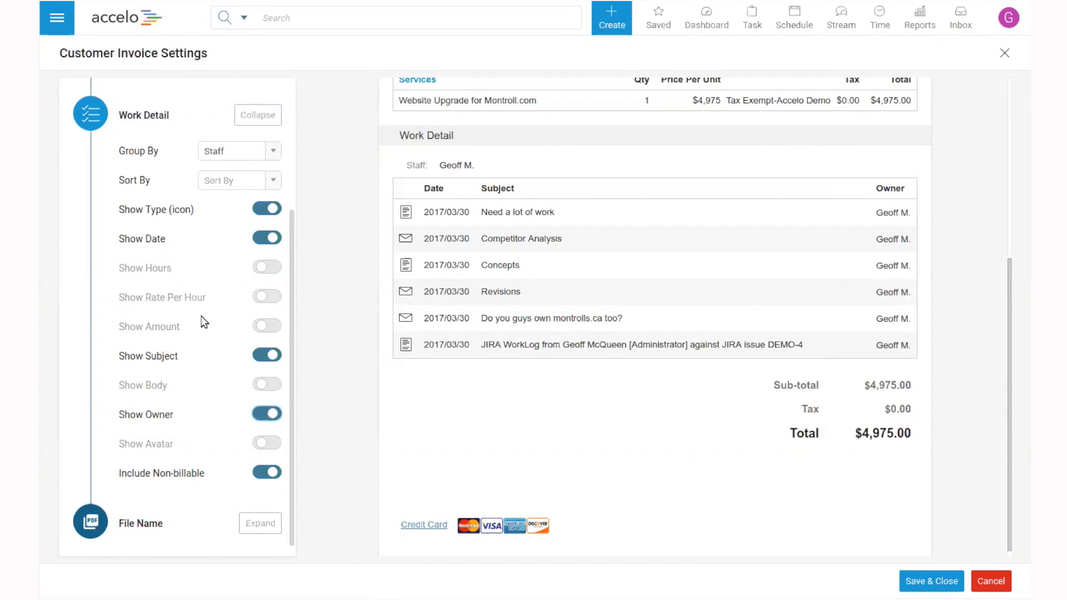
Try grouping the invoice's work detail by Rate, Object, Date and Staff in turn.
click(269, 157)
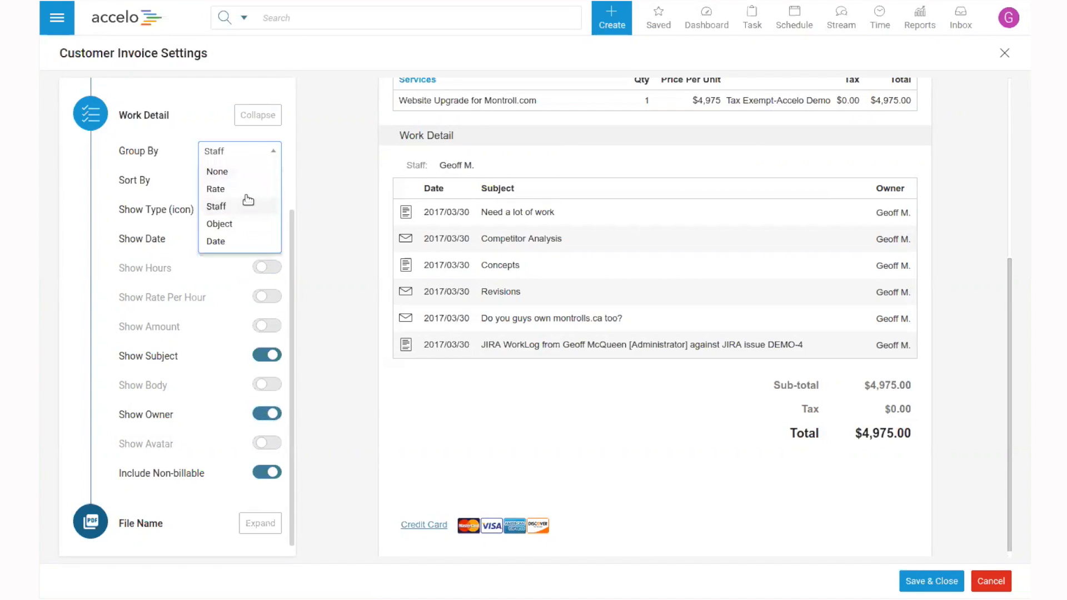
click(239, 190)
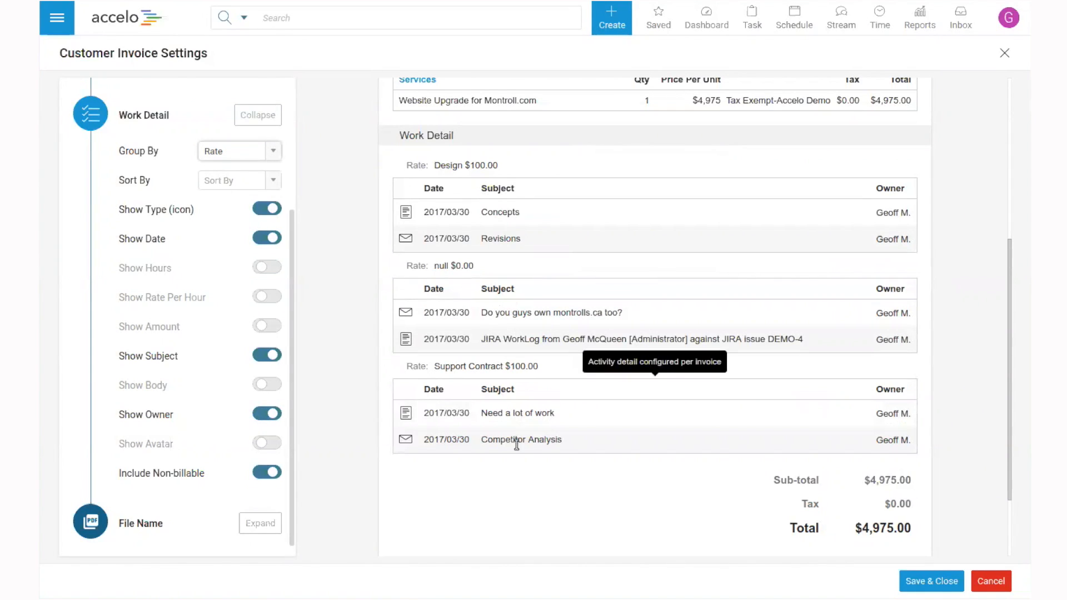
click(271, 182)
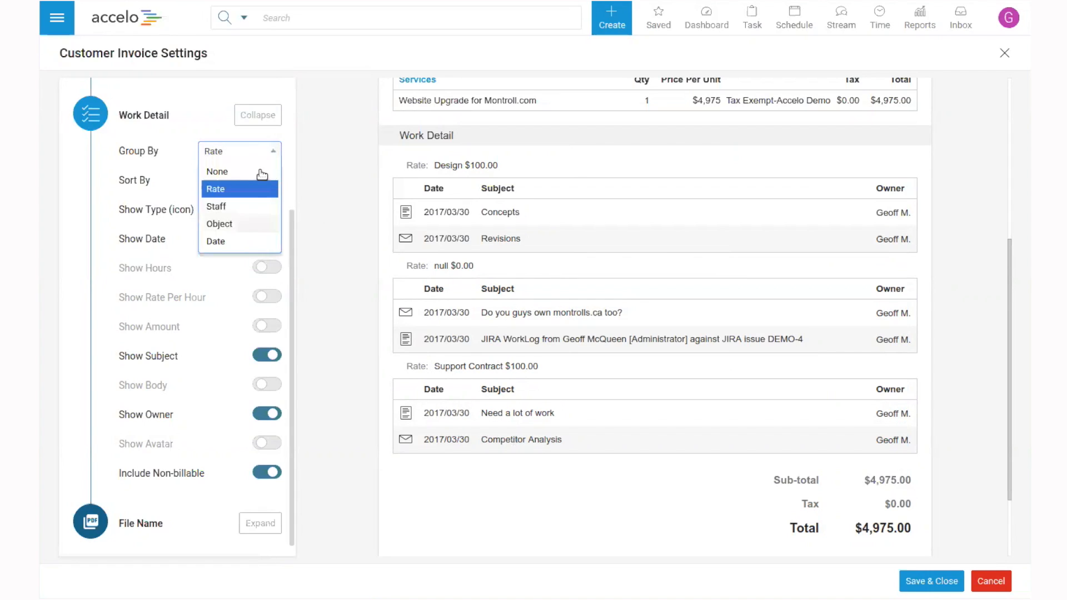
click(237, 225)
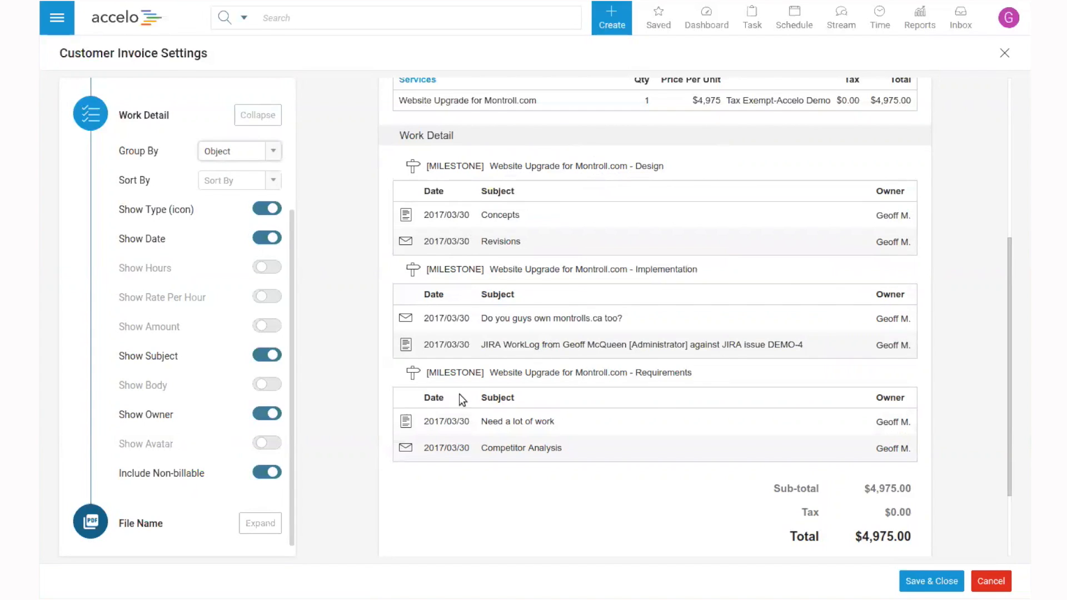
click(273, 150)
click(225, 241)
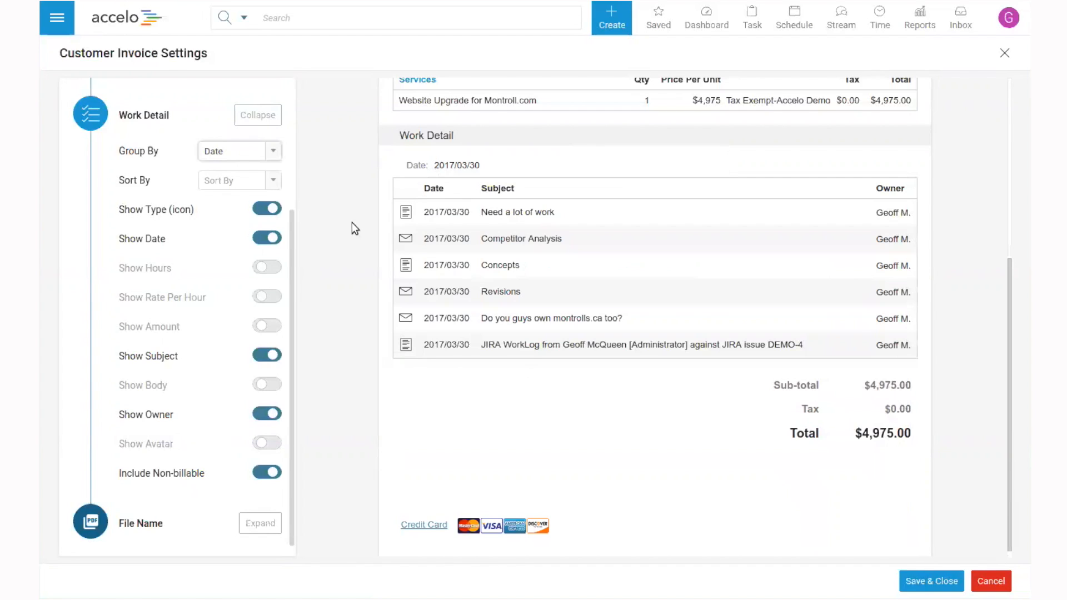
click(273, 150)
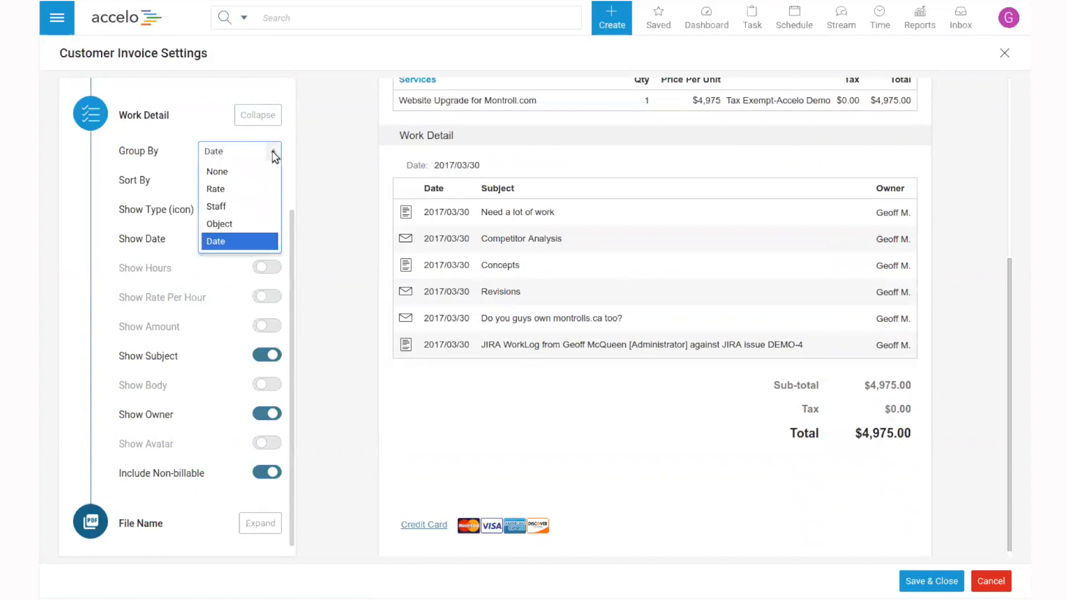
click(244, 206)
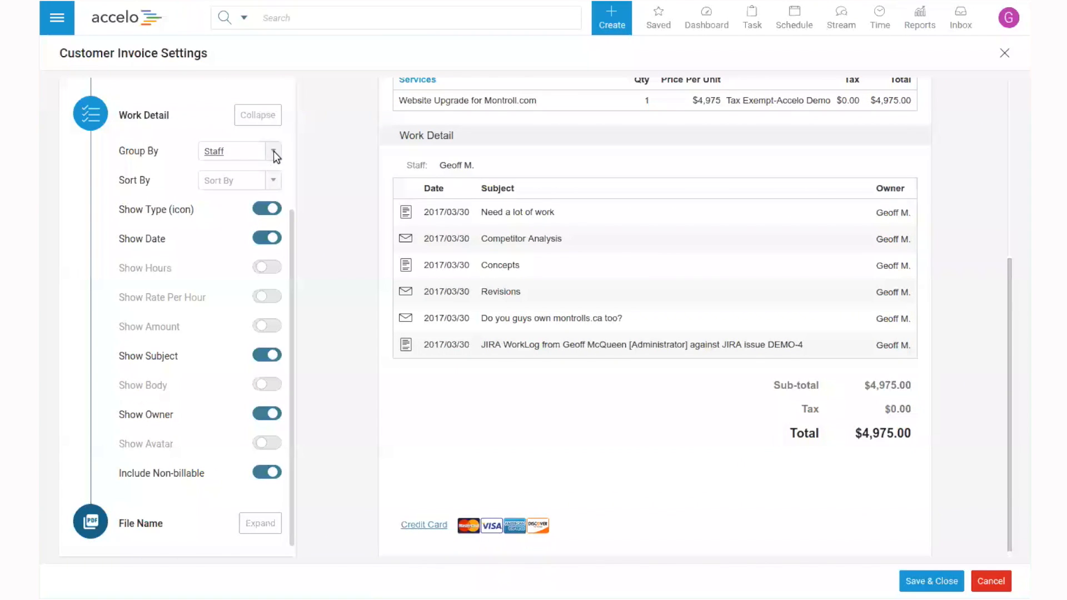
Set the grouping of the invoice's work detail to None.
click(274, 151)
click(236, 172)
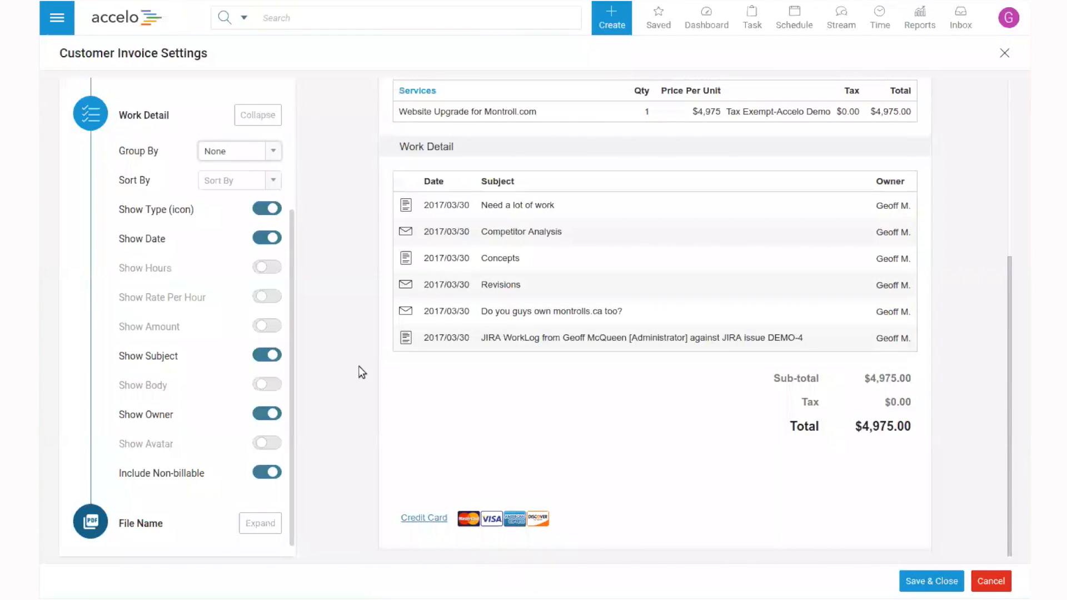
scroll(214, 470, down, 1)
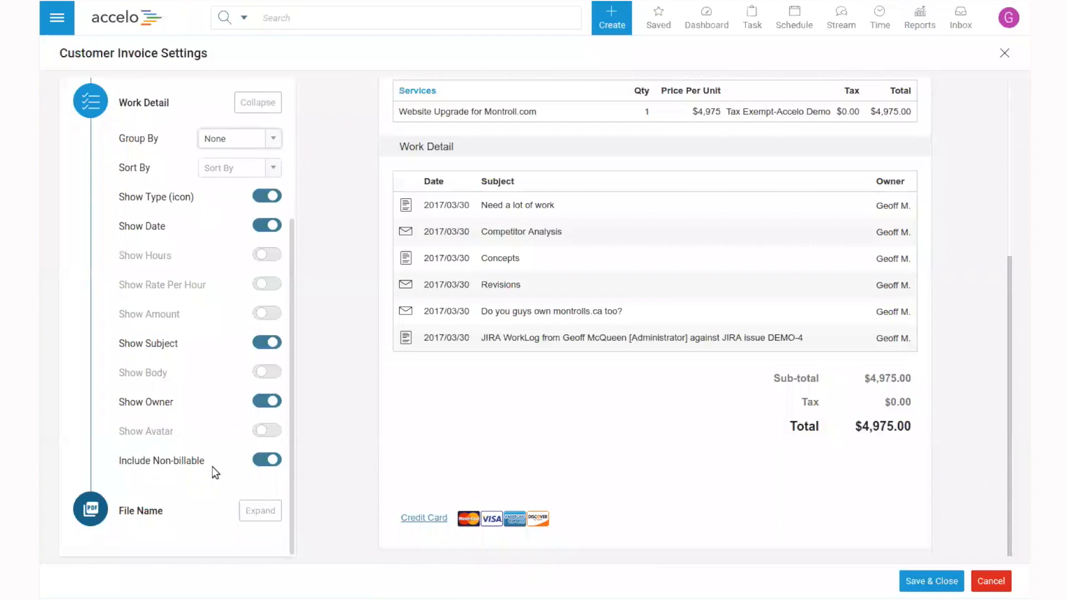
Save the customer invoice settings, then save the invoice and send its PDF to the client contact.
click(939, 581)
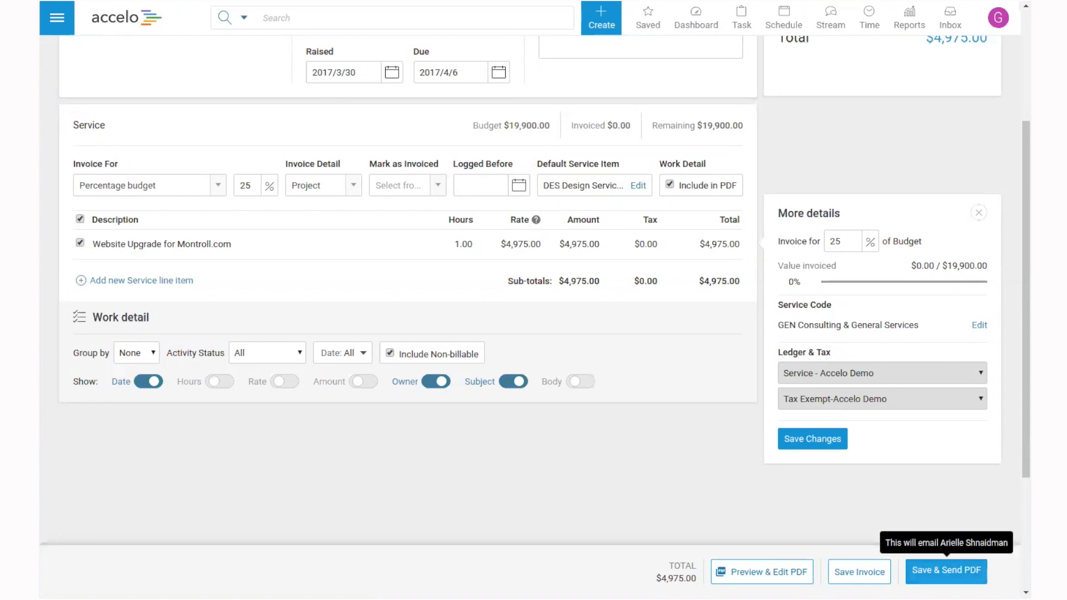
click(946, 571)
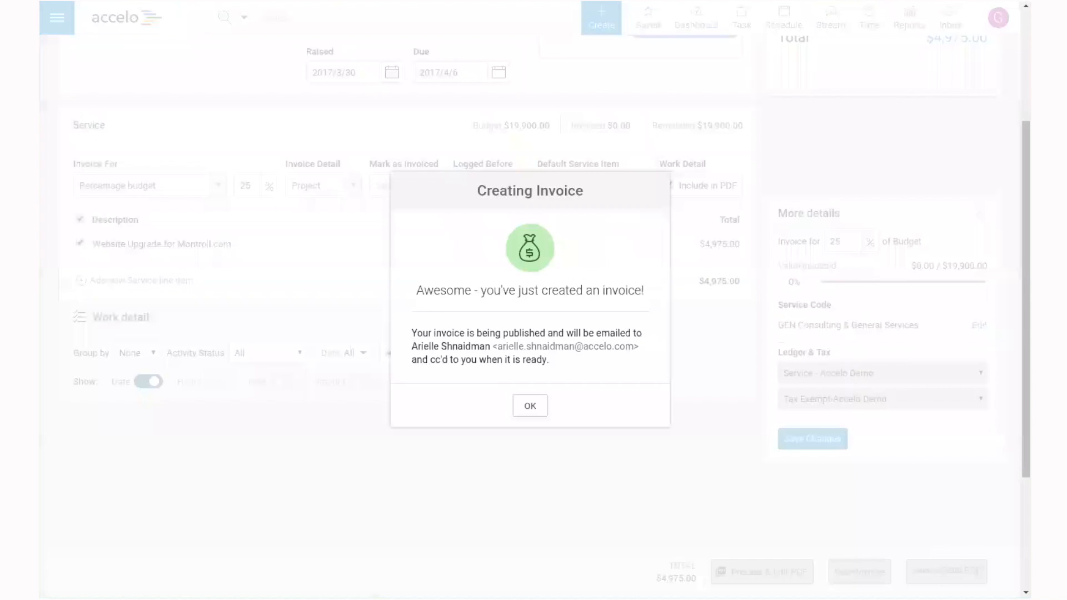
click(527, 405)
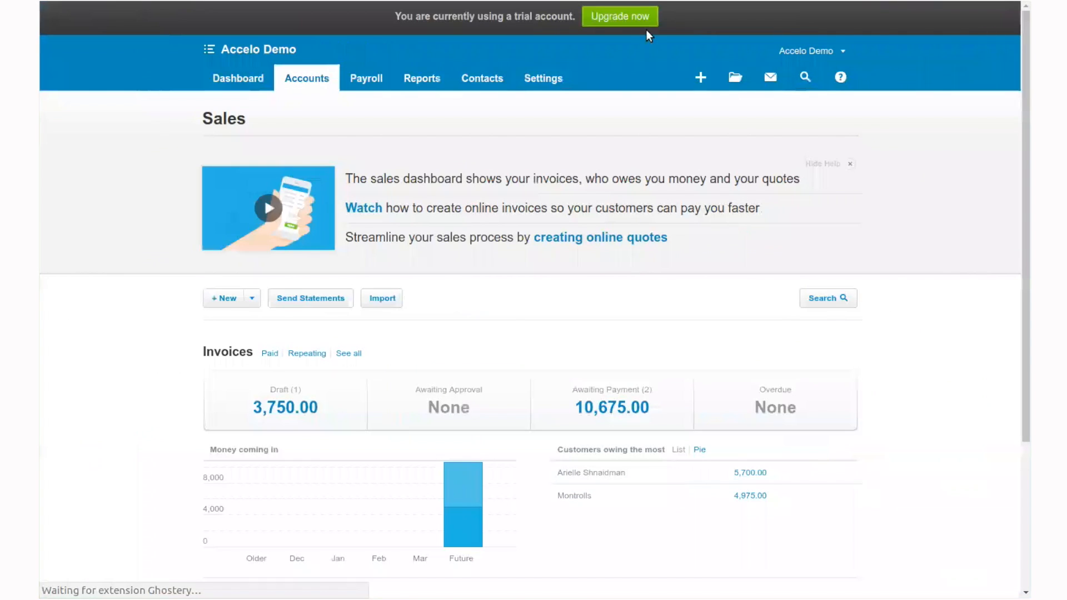
Open the Montrolls invoice awaiting payment, dismiss the online payment offer, and set its payment date to Mar 30, 2017 and its account to Checking.
click(594, 409)
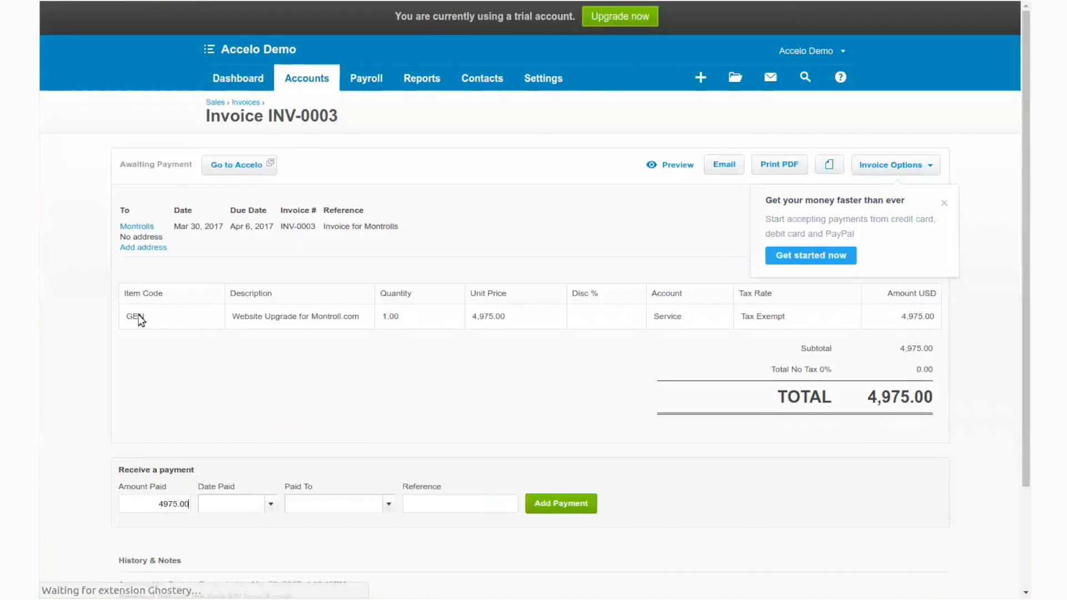
click(944, 203)
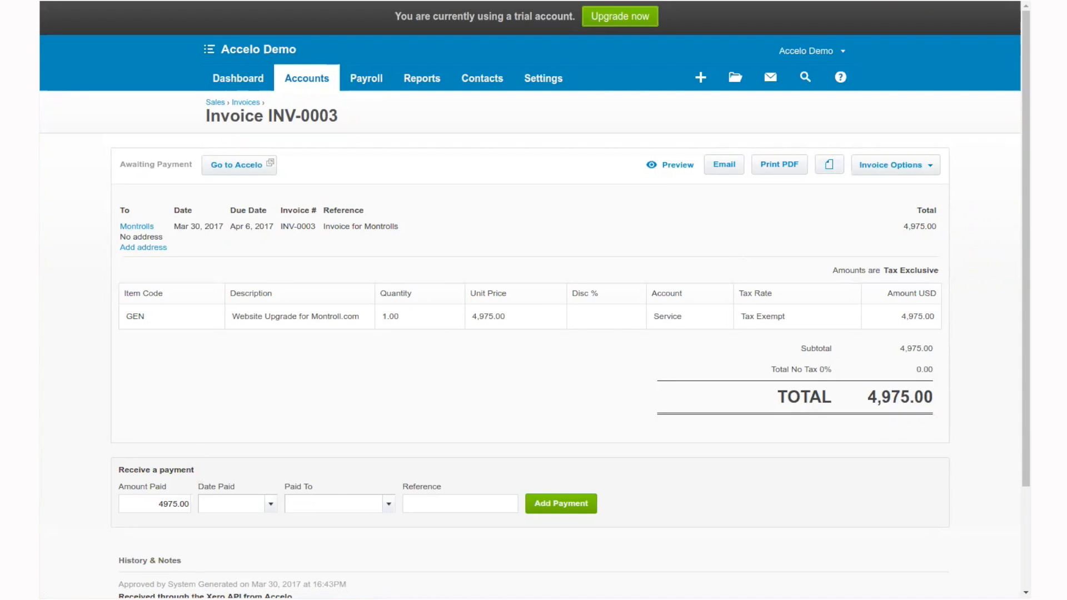
click(271, 503)
click(350, 442)
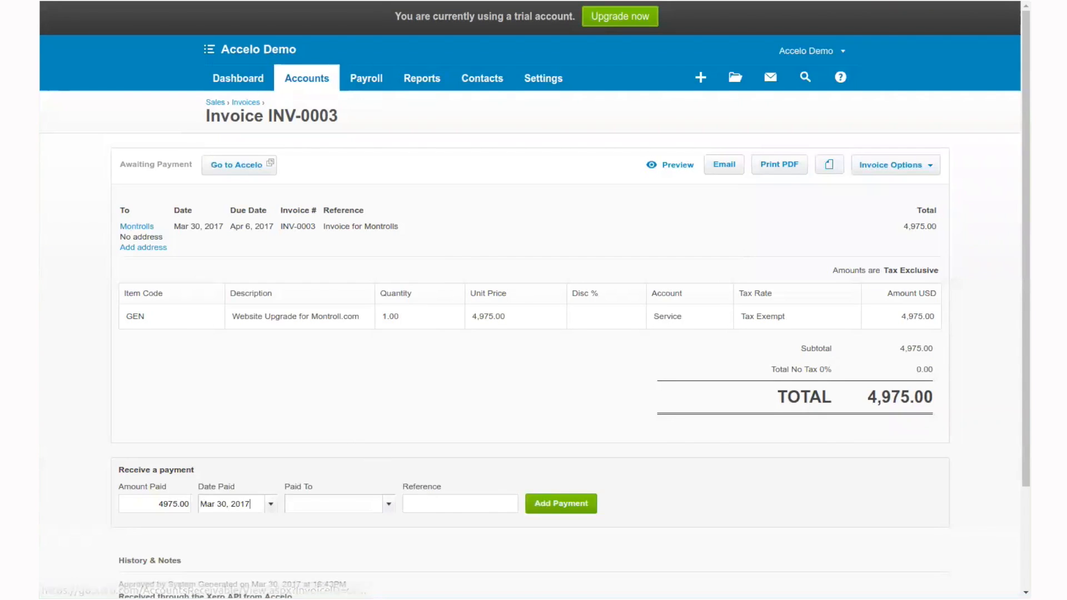
key(Down)
key(Down)
key(Return)
key(Tab)
Enter the payment reference "Got check #12345", add the payment to the invoice and dismiss the confirmation.
text(Go)
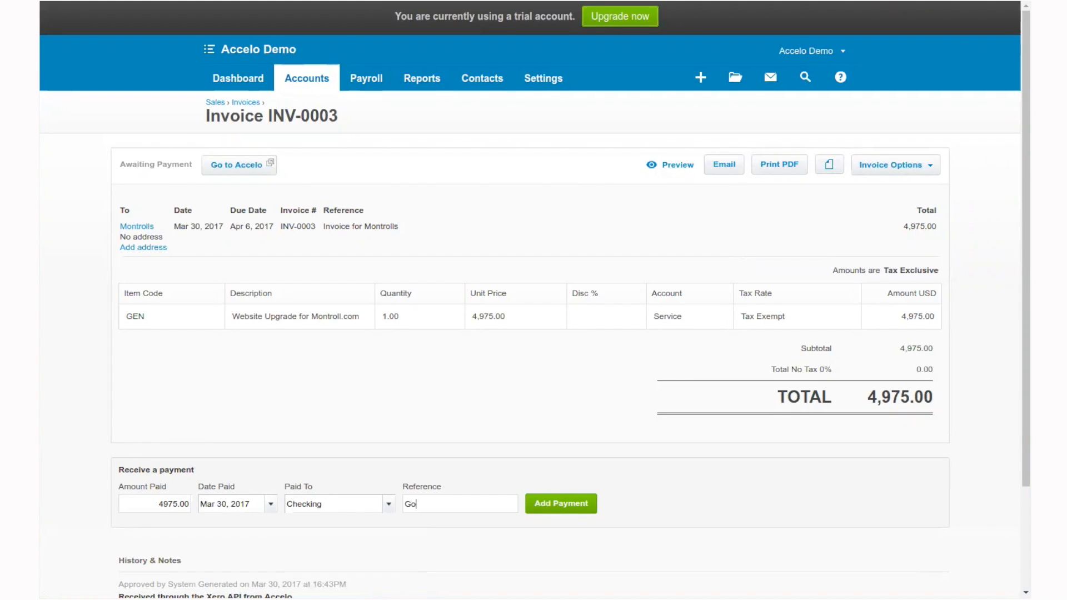
text(t chck #12345)
click(429, 504)
text(e)
click(561, 503)
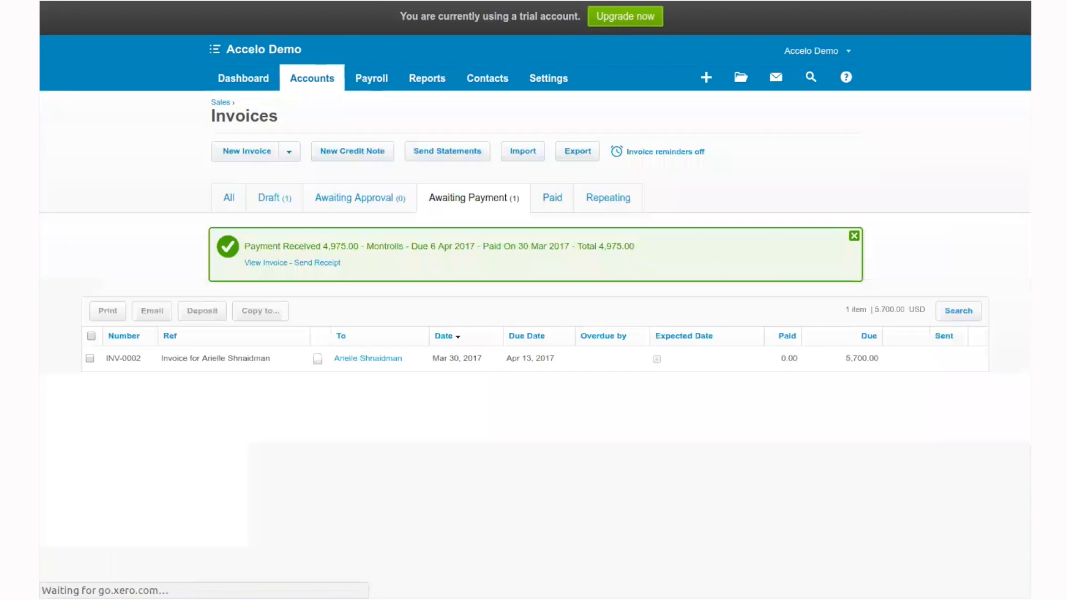
click(854, 236)
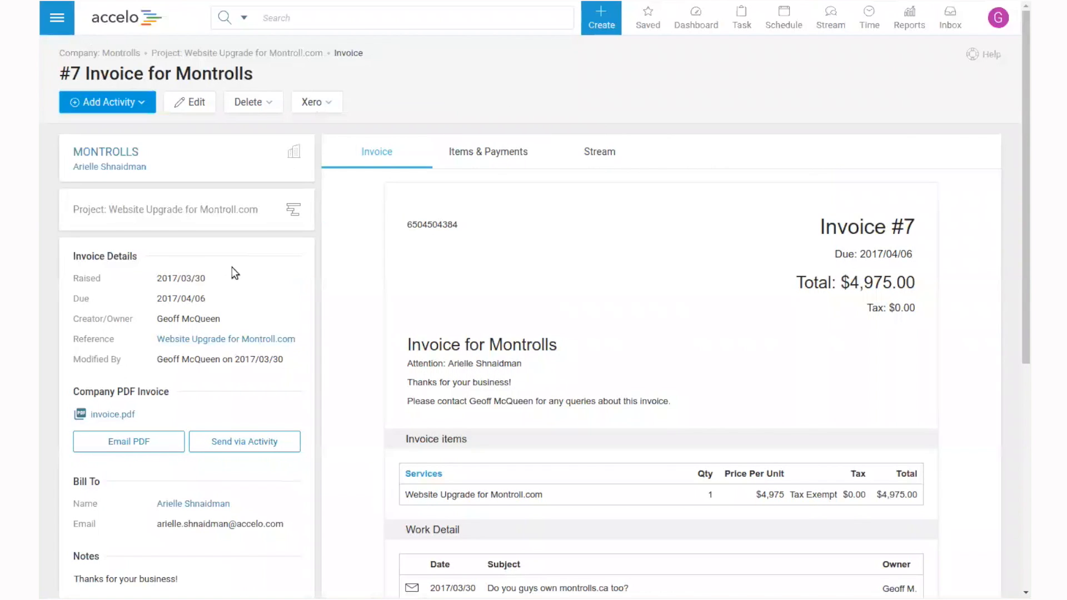
Switch to Accelo, look over the Montrolls invoice's details, items and work detail, and go to its website upgrade project.
scroll(342, 386, down, 7)
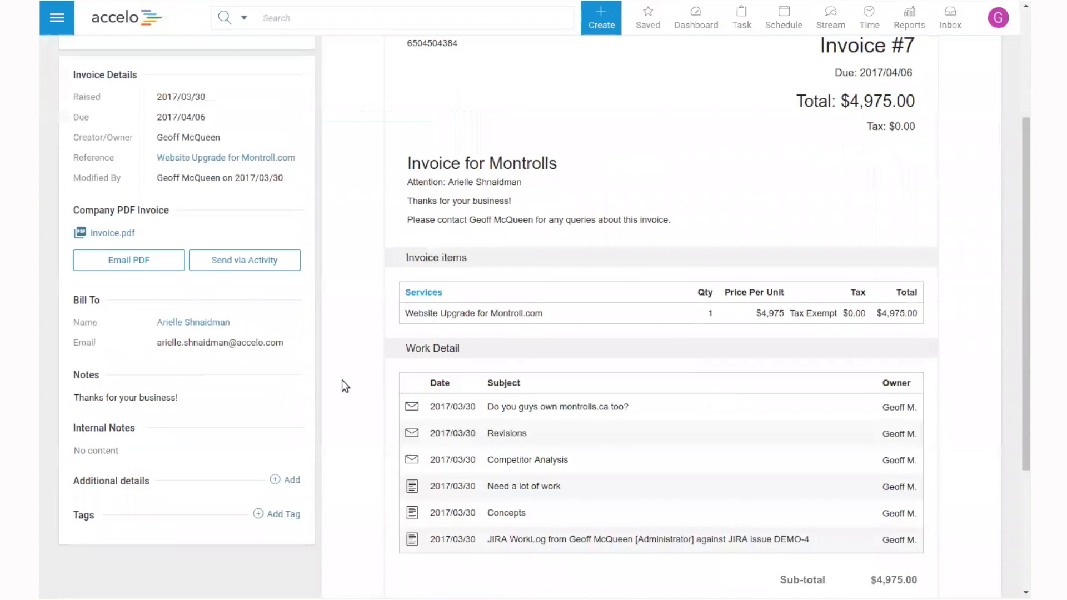
scroll(341, 379, up, 7)
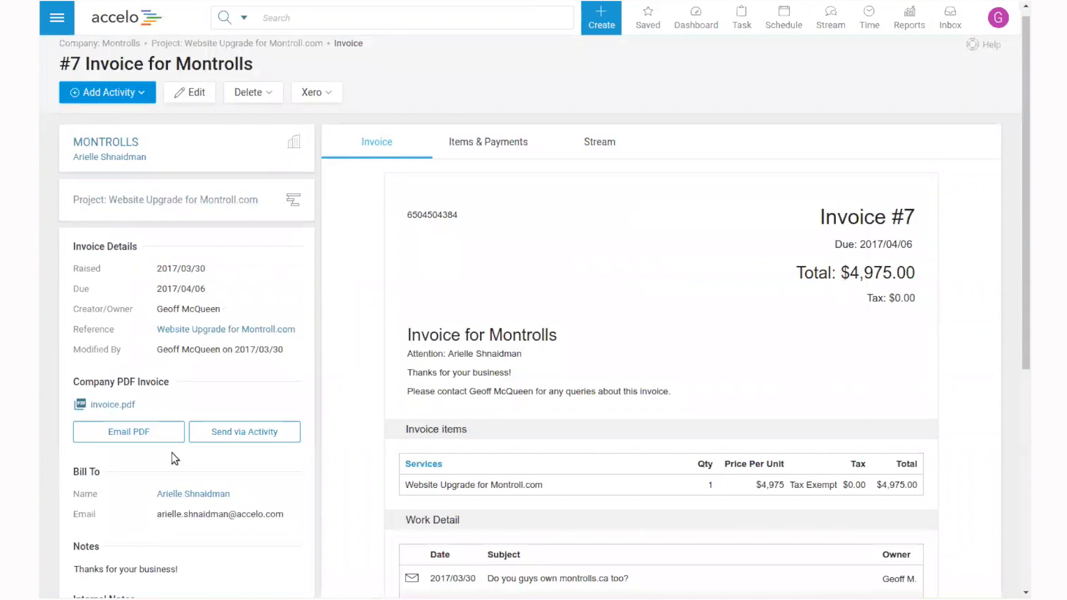
scroll(176, 459, down, 1)
scroll(472, 481, up, 1)
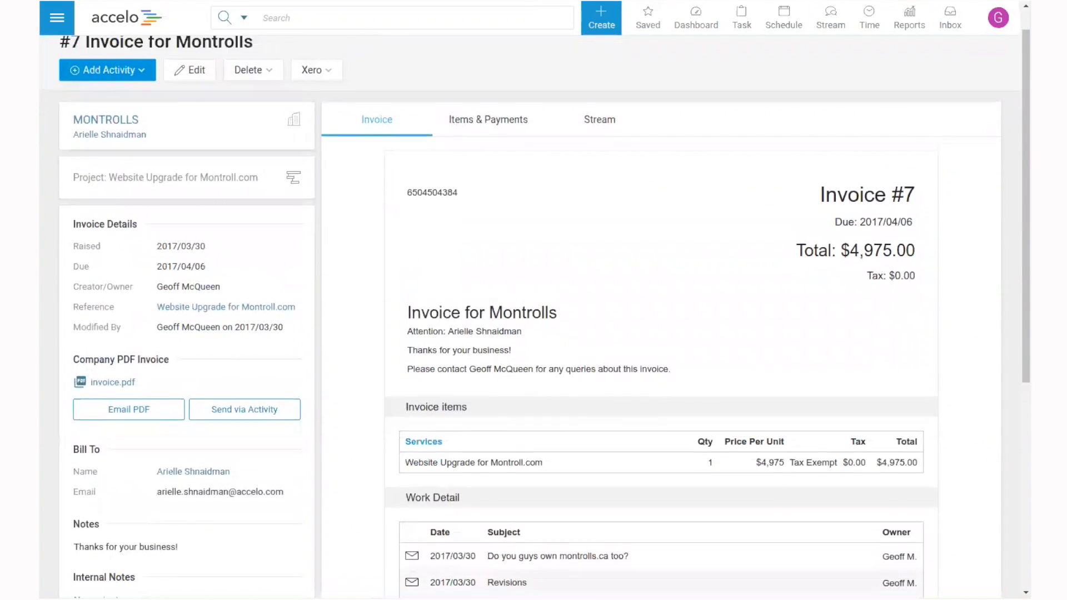
click(225, 53)
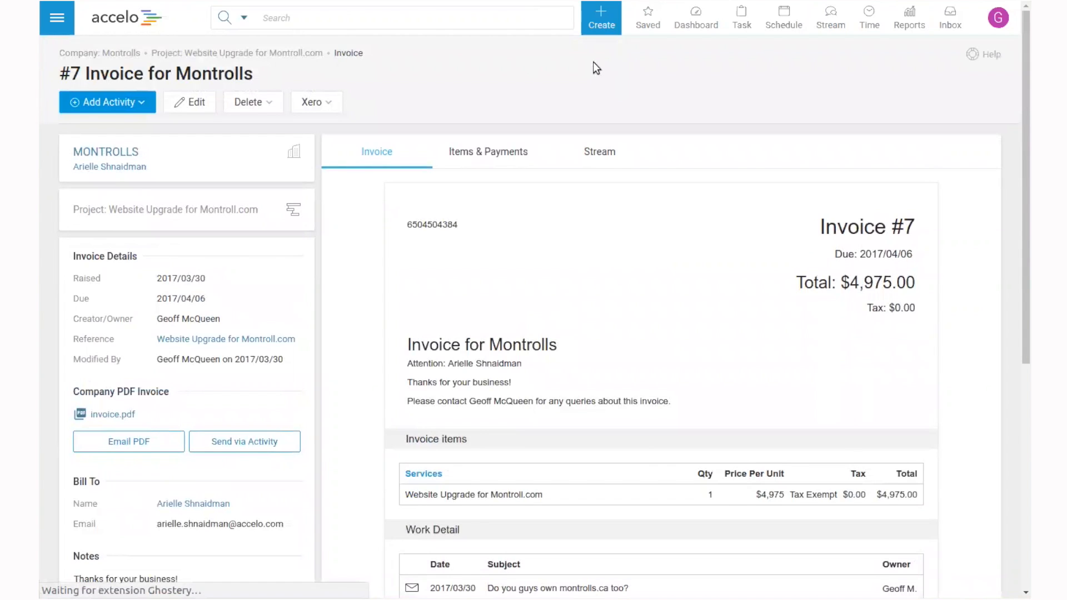